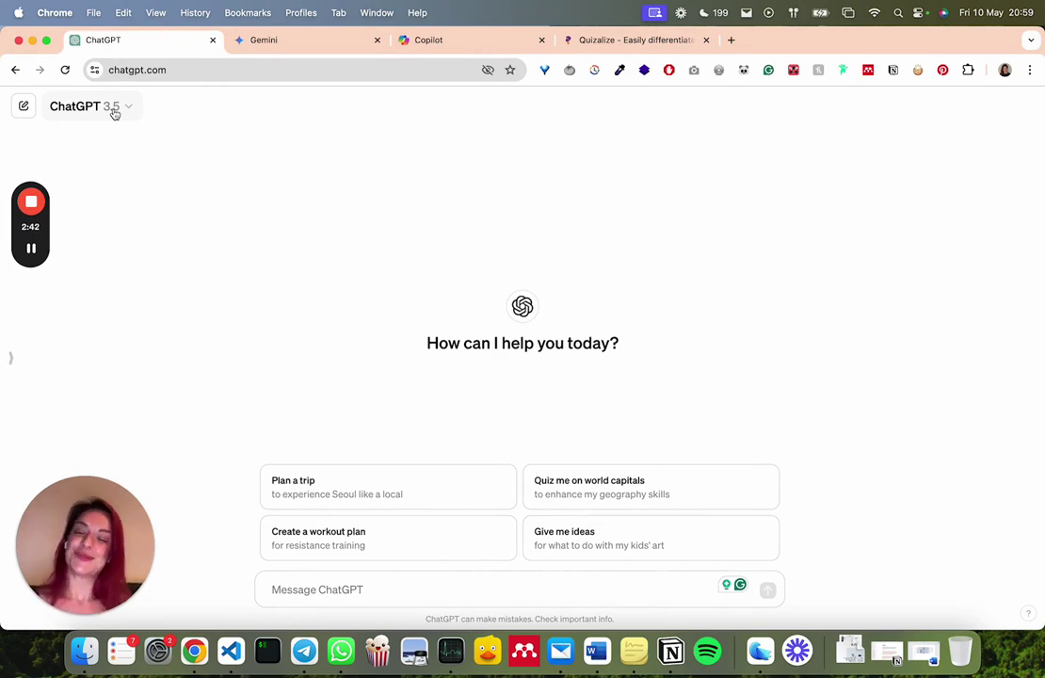
Check ChatGPT's GPT-4 and GPT-3.5 model options, then settle on Copilot's blank chat page
left_click(278, 44)
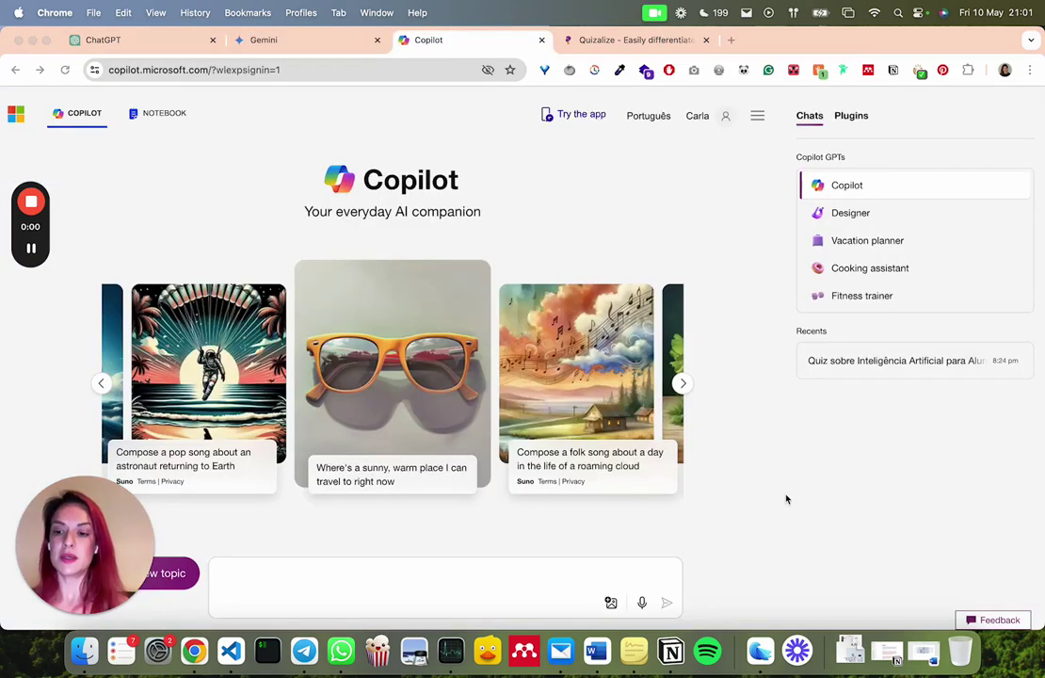
left_click(471, 573)
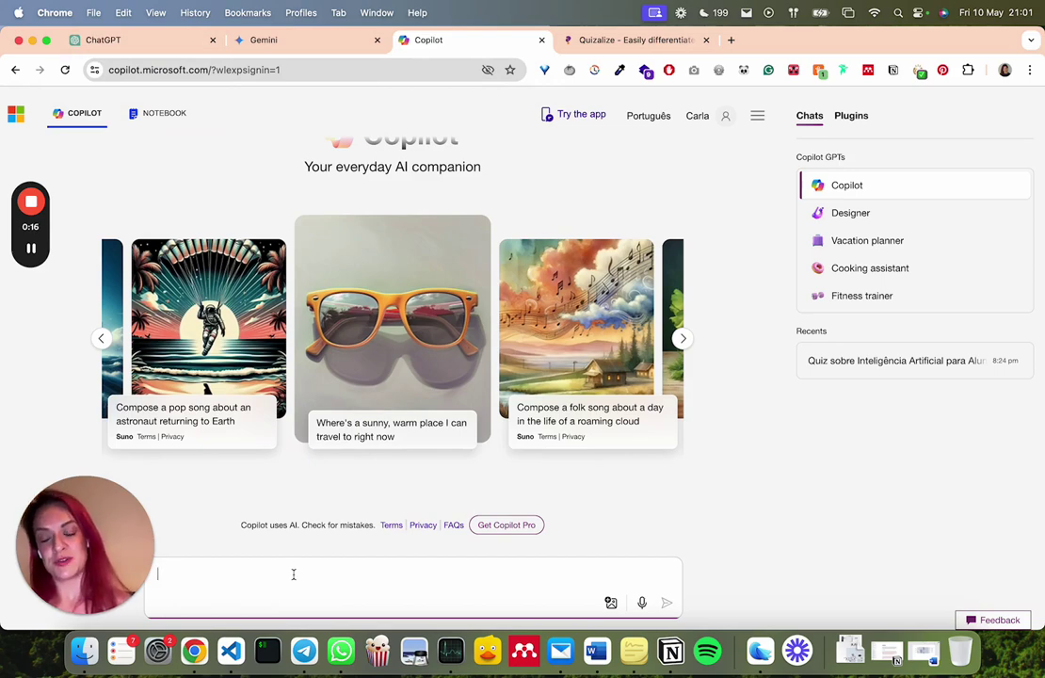
left_click(140, 41)
left_click(124, 107)
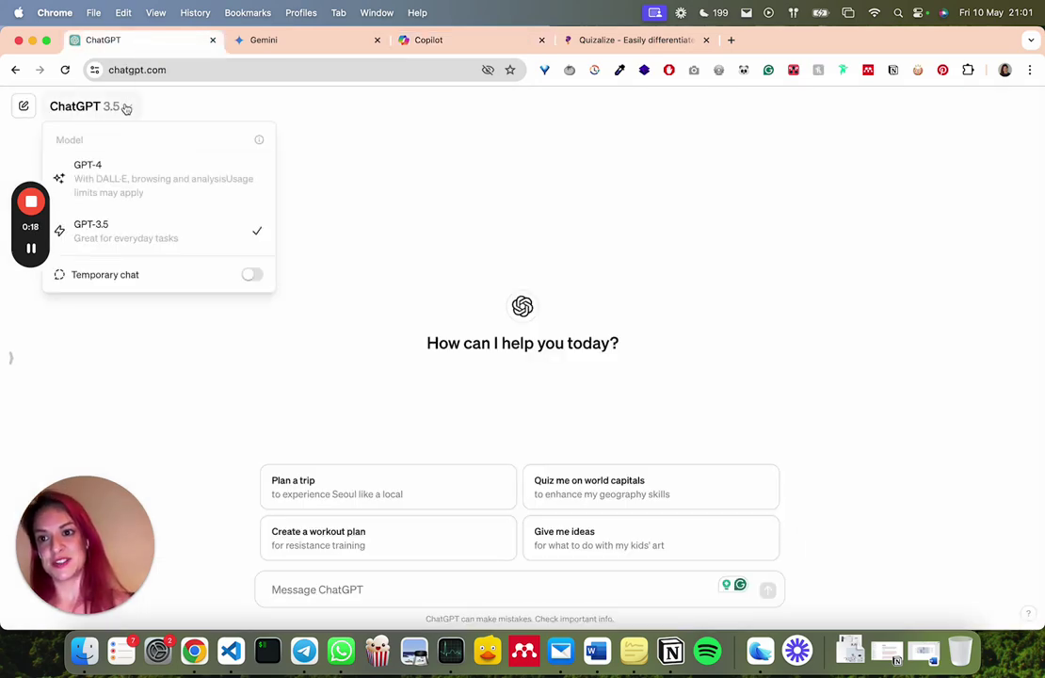
mouse_move(127, 194)
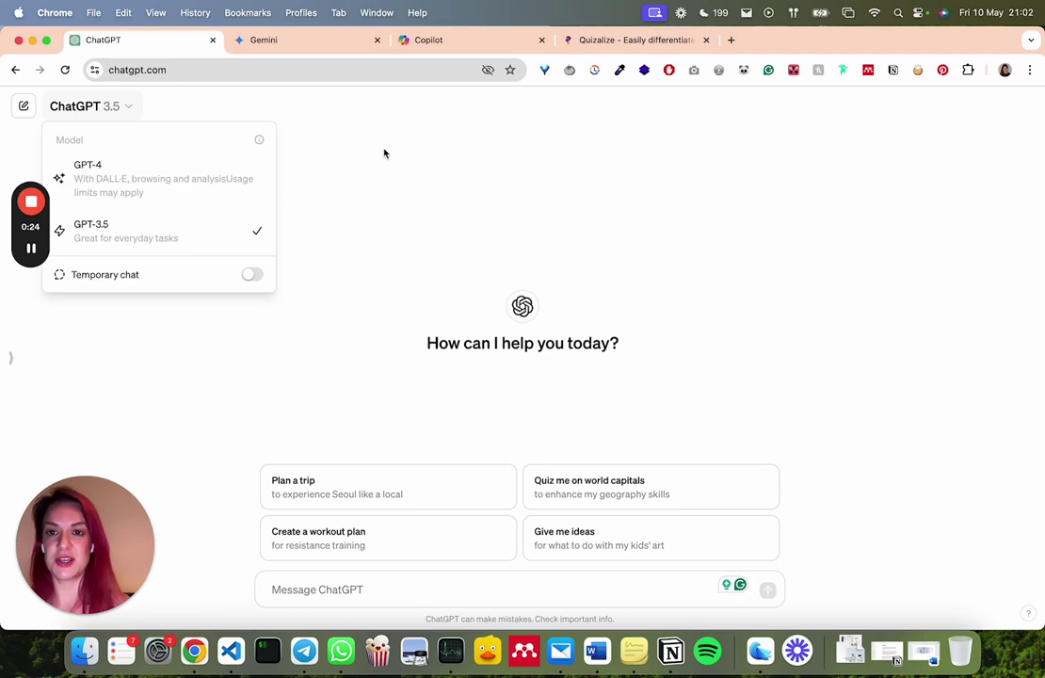
left_click(336, 134)
left_click(429, 41)
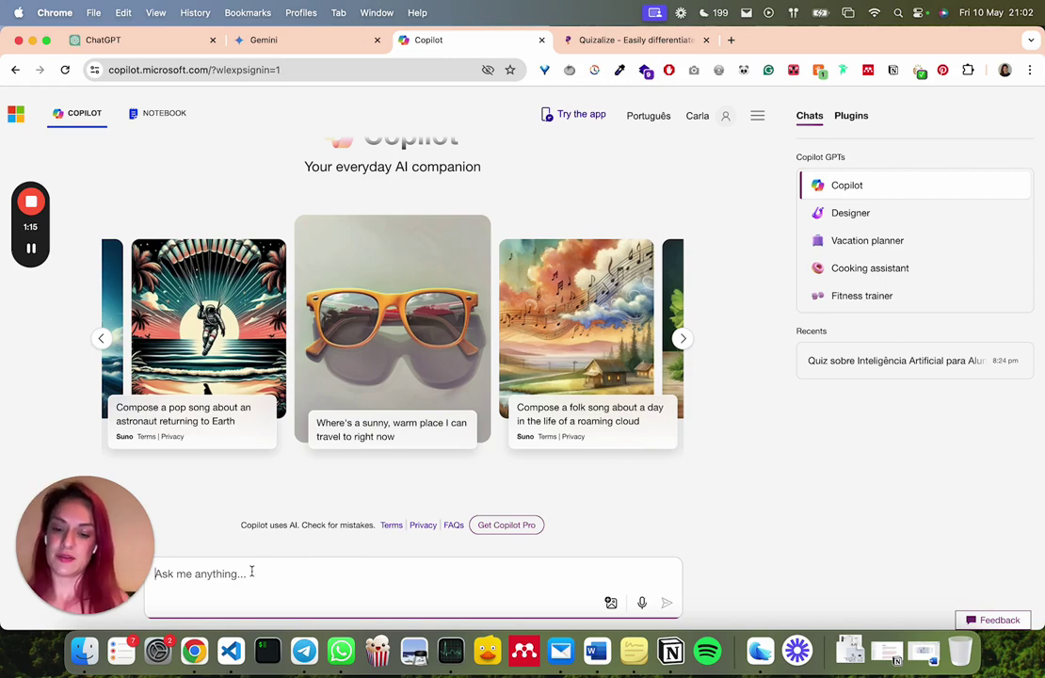
Ask Copilot for a 10-question Portuguese multiple-choice AI quiz with answers, and review its reply
type("Cria um quiz com 10 perguntas de escolha múltipla para alunos do ensino secundário sobre Inteligência Artificial. Cria também uma descrição de aproximadamente 100 palavras, e 3 benefícios-chave que fazer este quiz traz aos alunos (em bullet-points). As respostas correctas devem estar marcadas e devem ser acompanhadas de uma justificação. Em português europeu.")
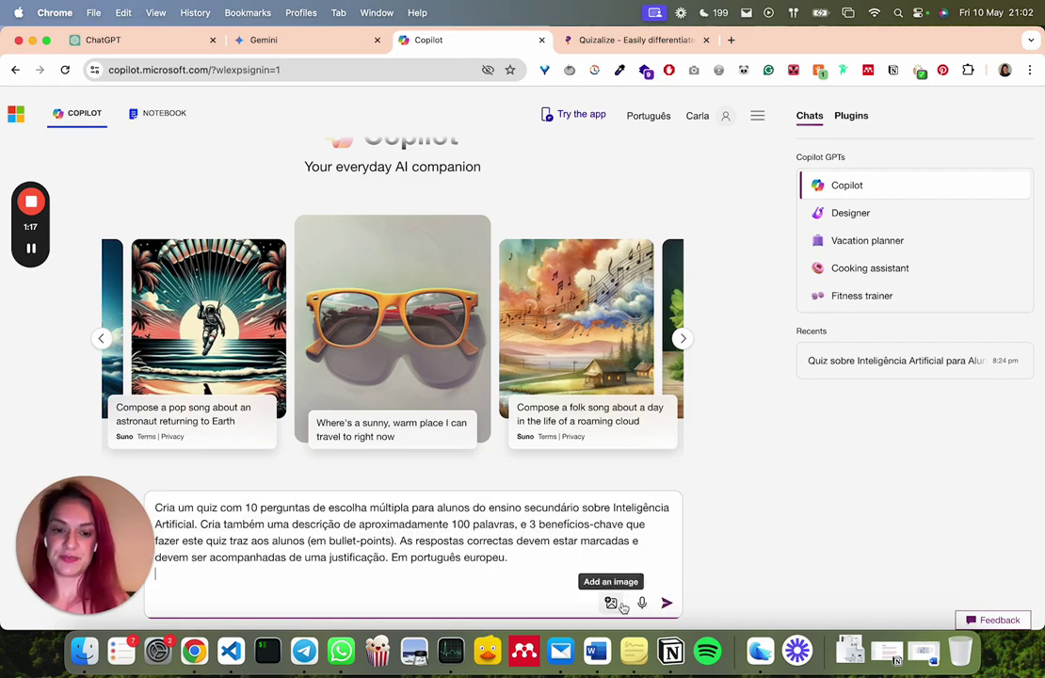
left_click(667, 603)
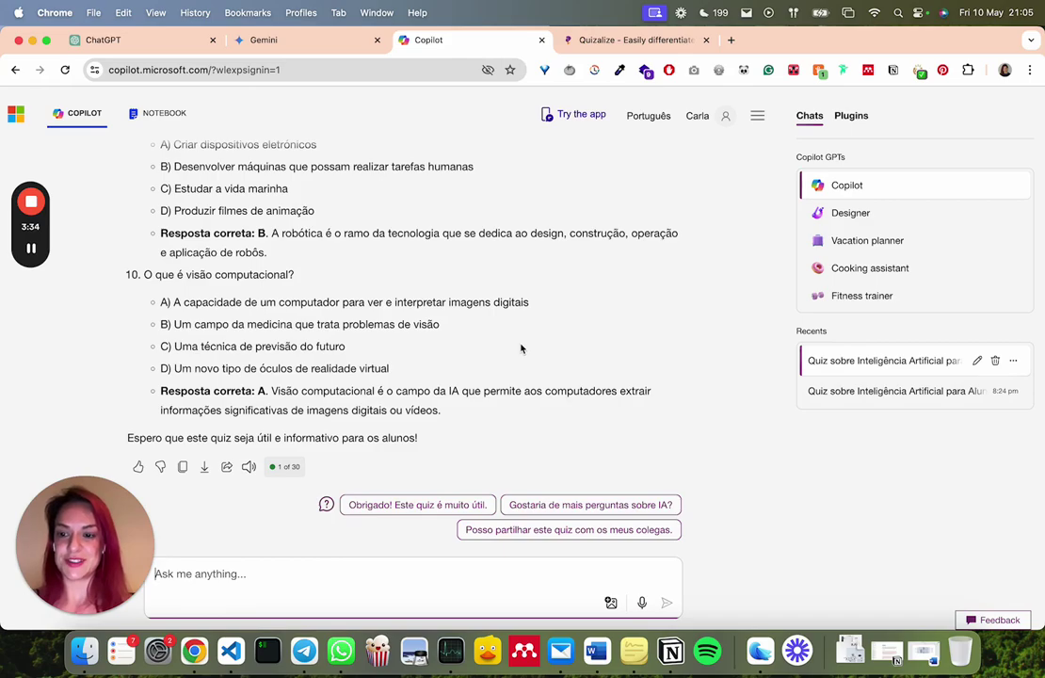
scroll(520, 348, "up", 15)
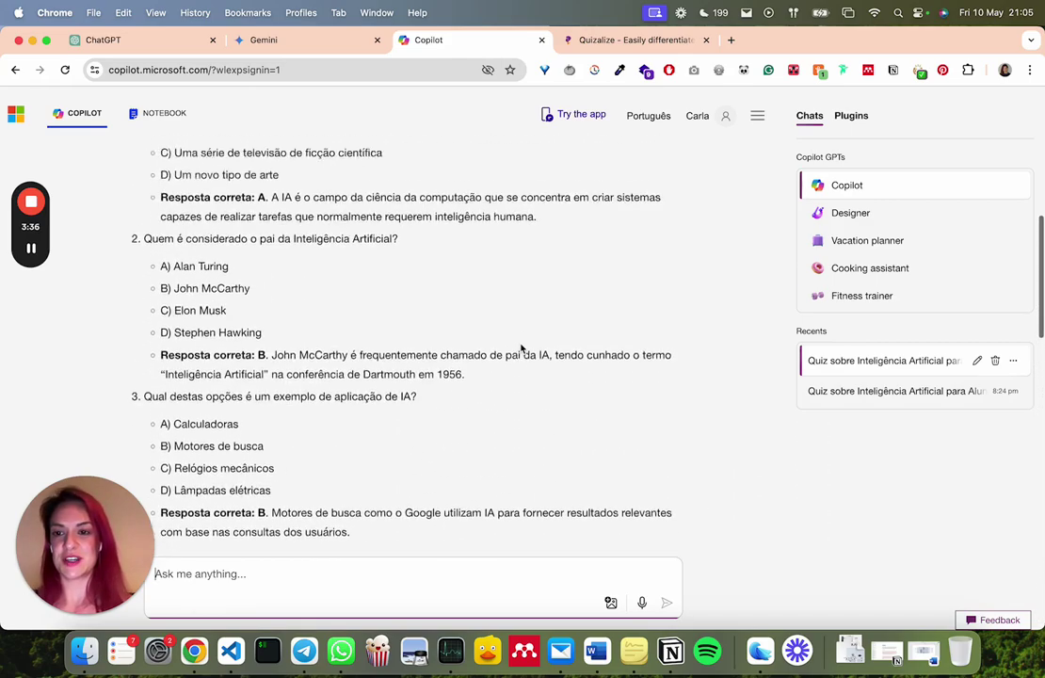
scroll(521, 349, "up", 10)
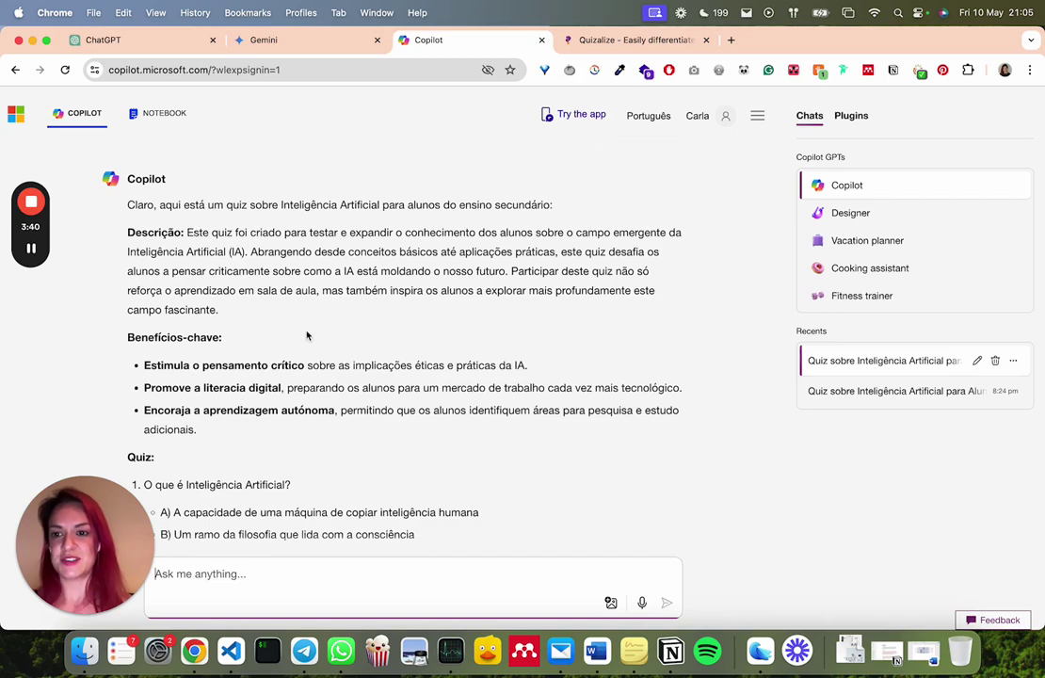
scroll(250, 345, "down", 3)
scroll(250, 347, "down", 1)
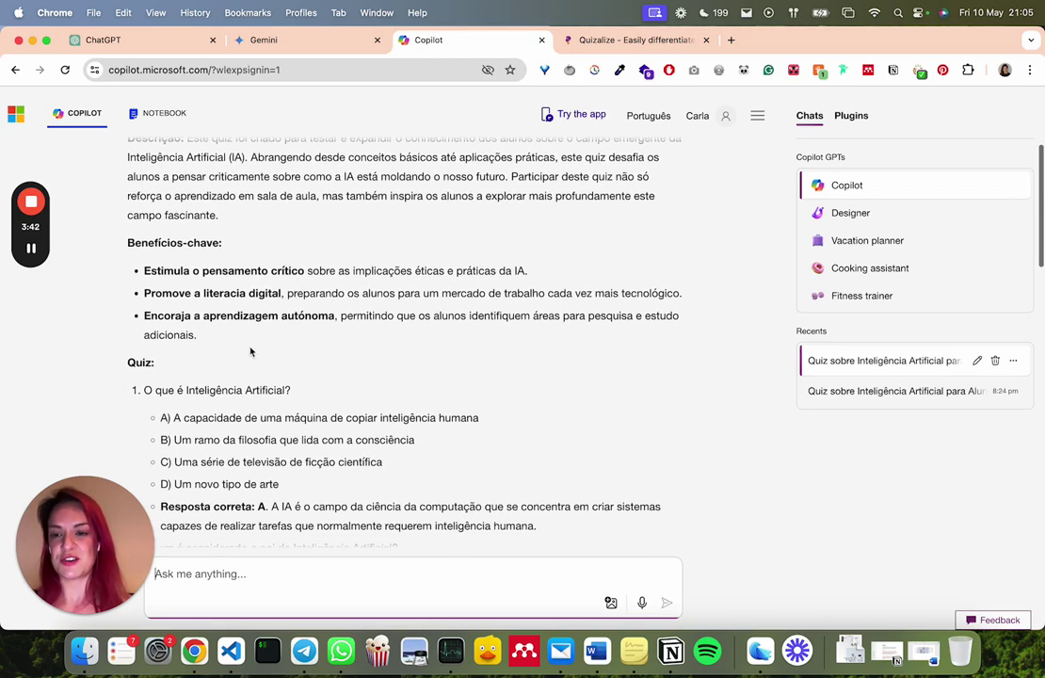
scroll(209, 331, "down", 2)
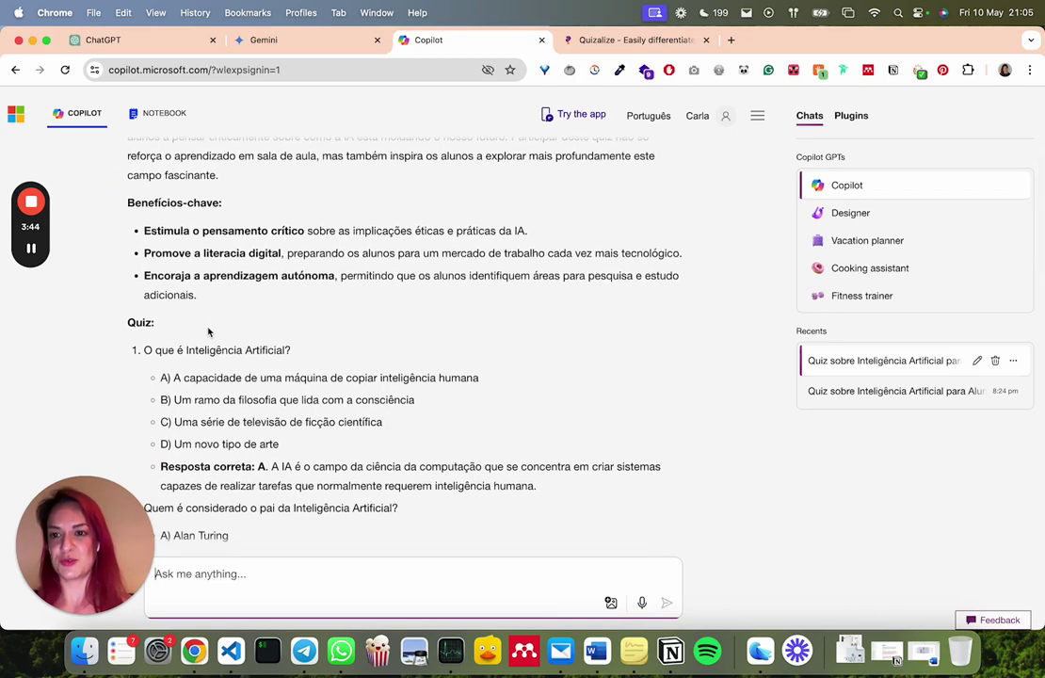
scroll(209, 331, "up", 1)
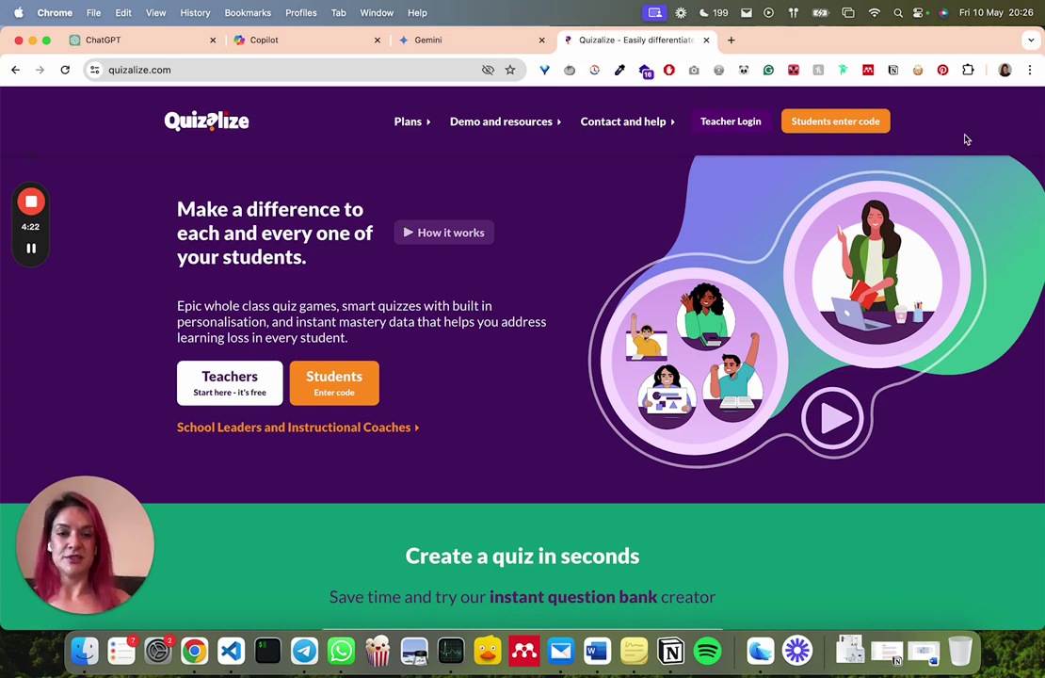
Sign in to Quizalize as a teacher with a Google account and start a Classic editor quiz
left_click(725, 123)
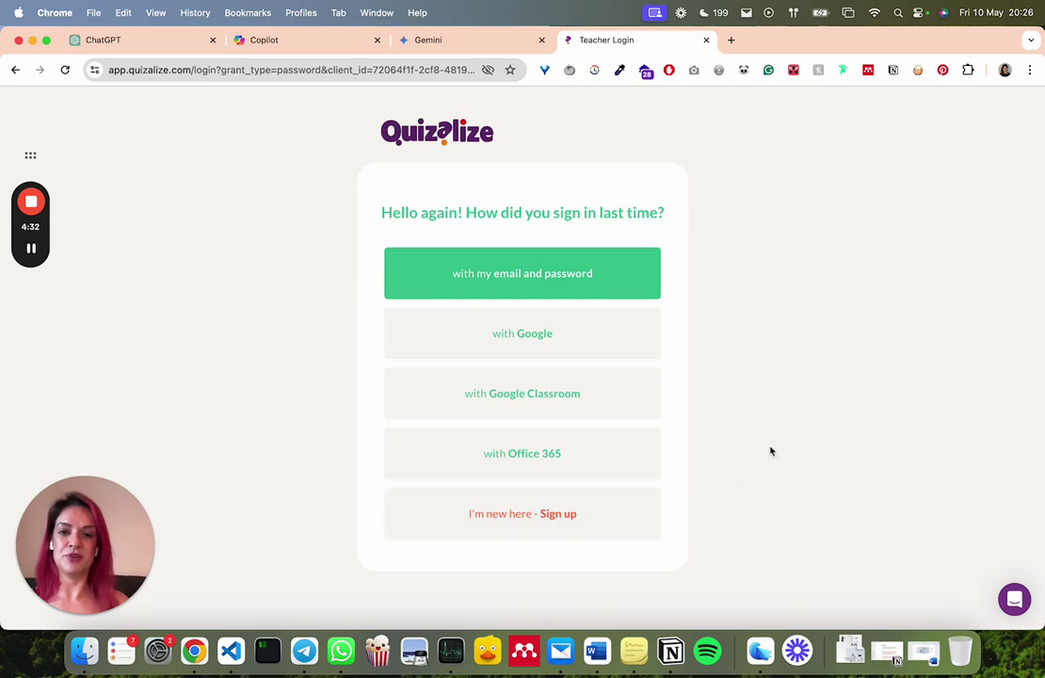
left_click(620, 329)
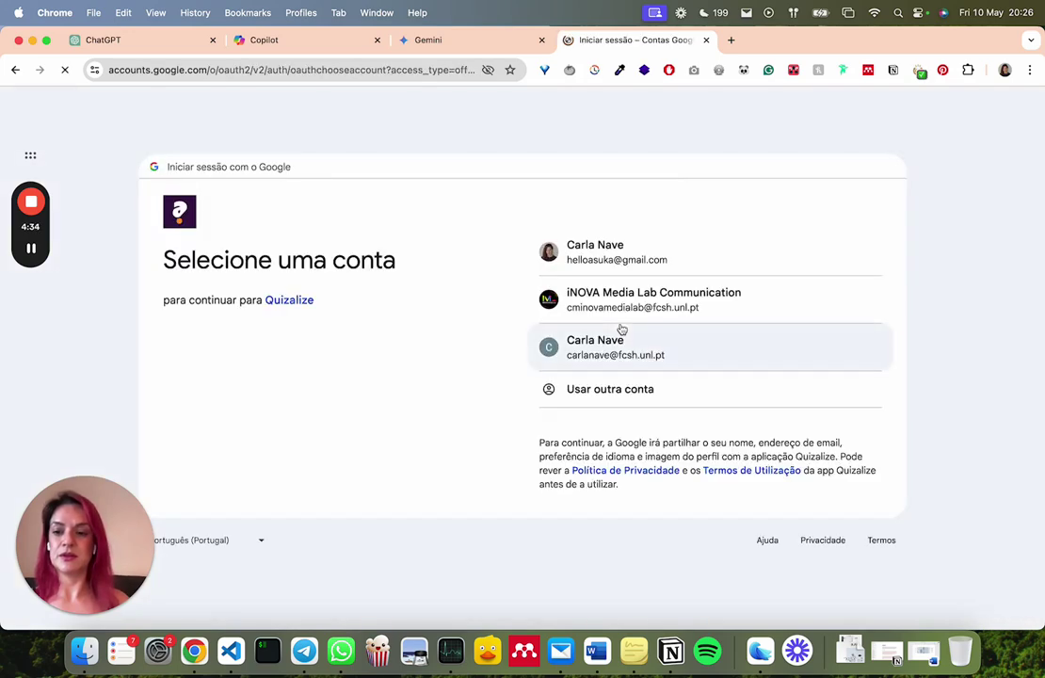
left_click(670, 245)
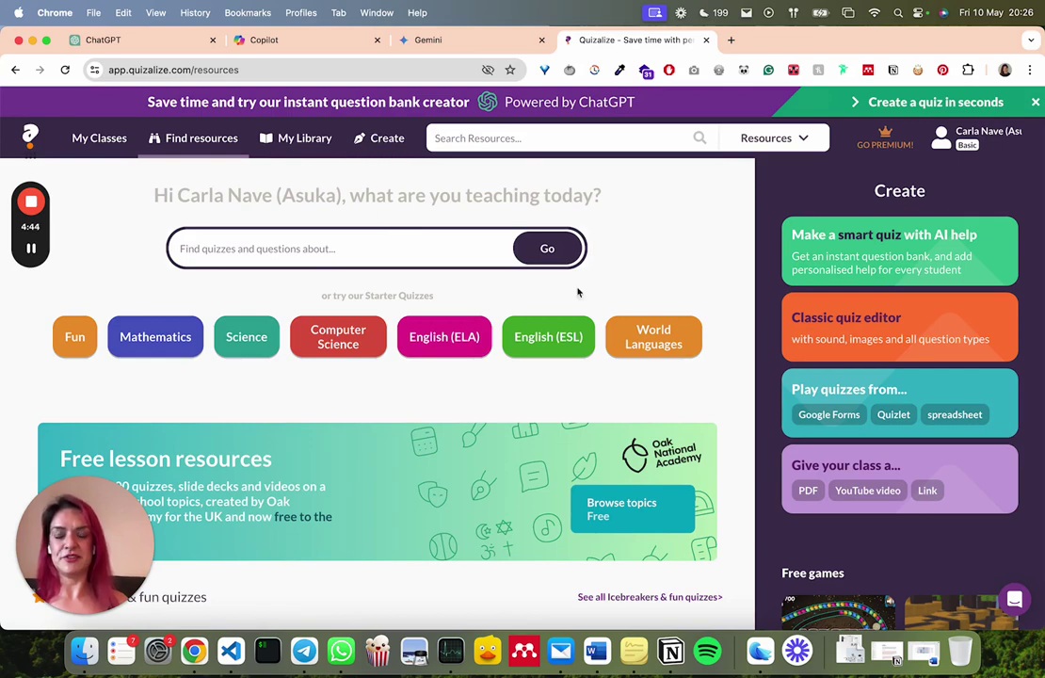
left_click(911, 329)
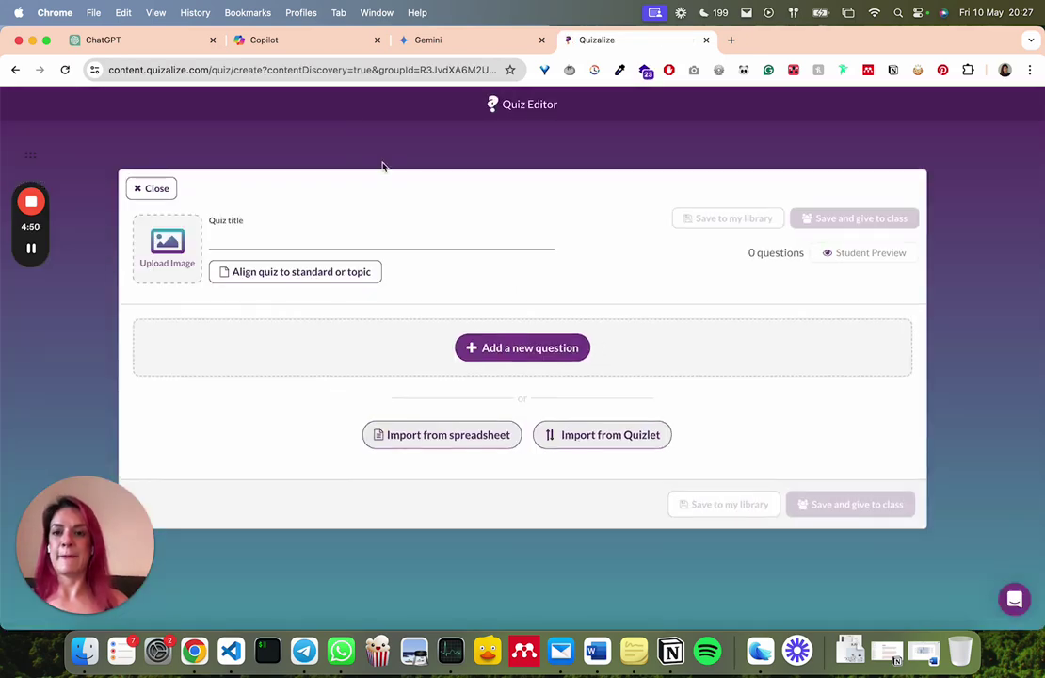
Select the phrase 'quiz sobre Inteligência Artificial' in Copilot's quiz reply to copy it
left_click(316, 45)
left_click_drag(328, 51, 374, 42)
scroll(282, 267, "down", 3)
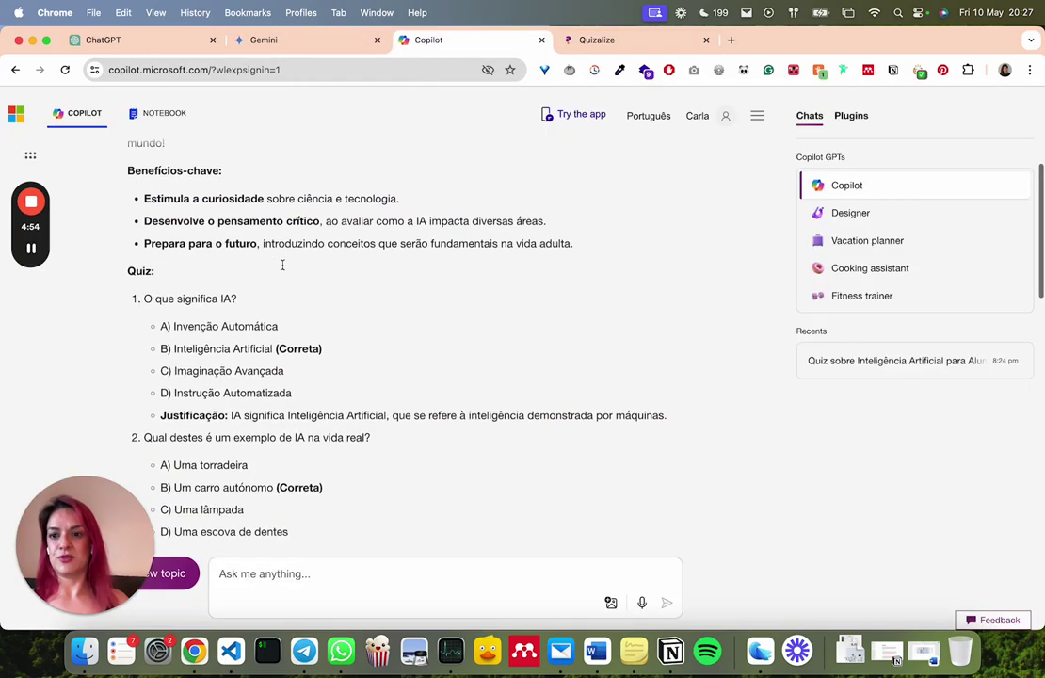
scroll(161, 226, "up", 4)
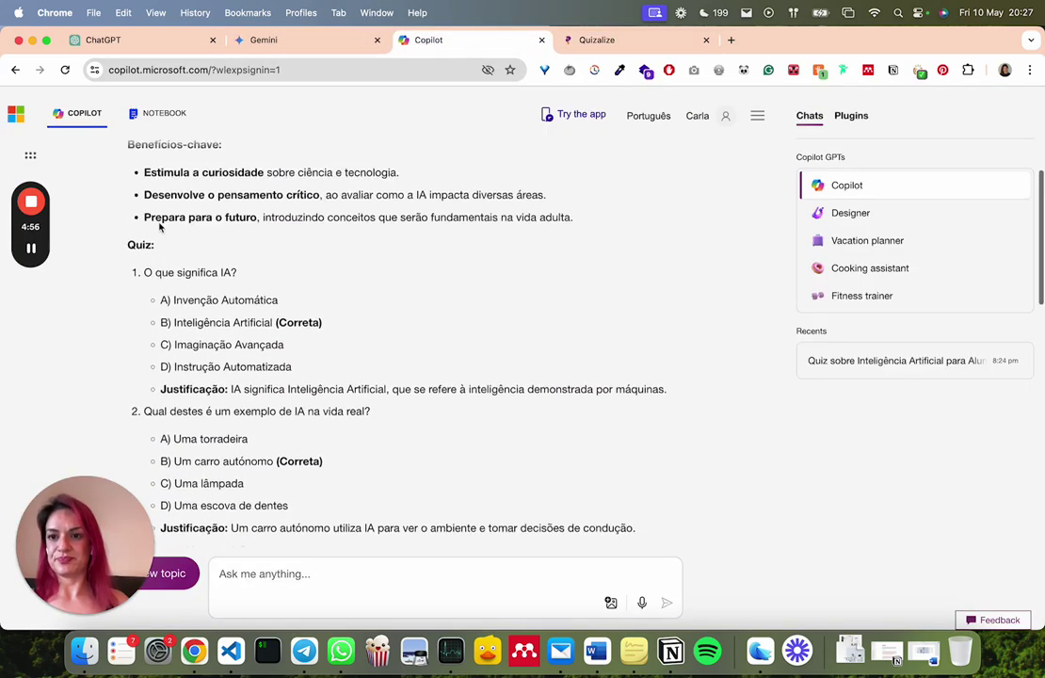
scroll(161, 227, "up", 5)
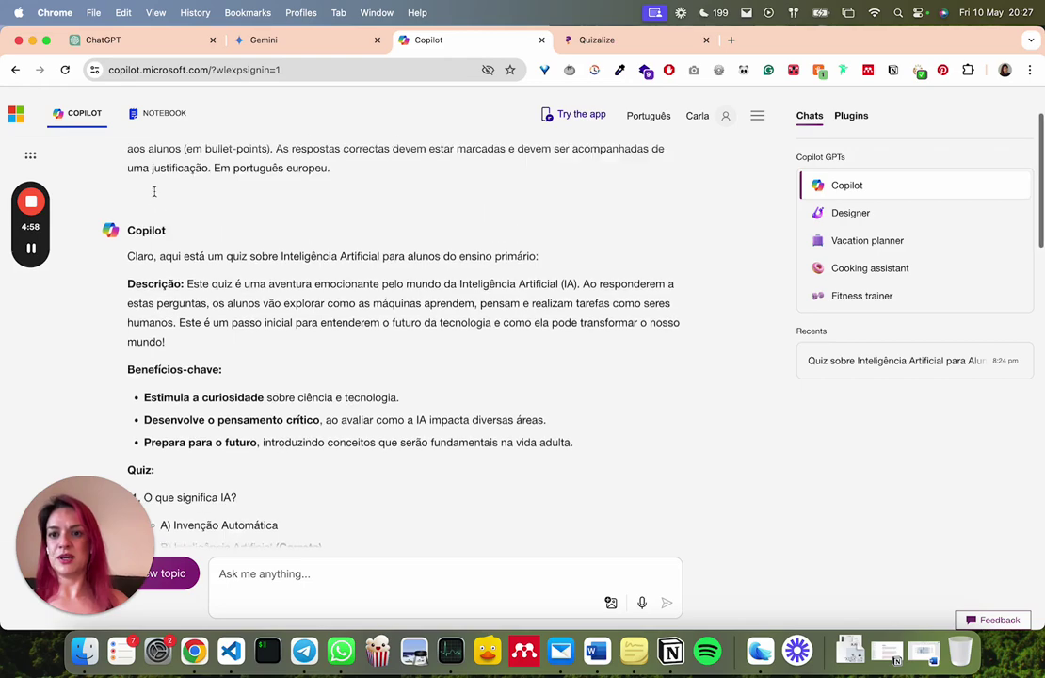
scroll(154, 192, "up", 1)
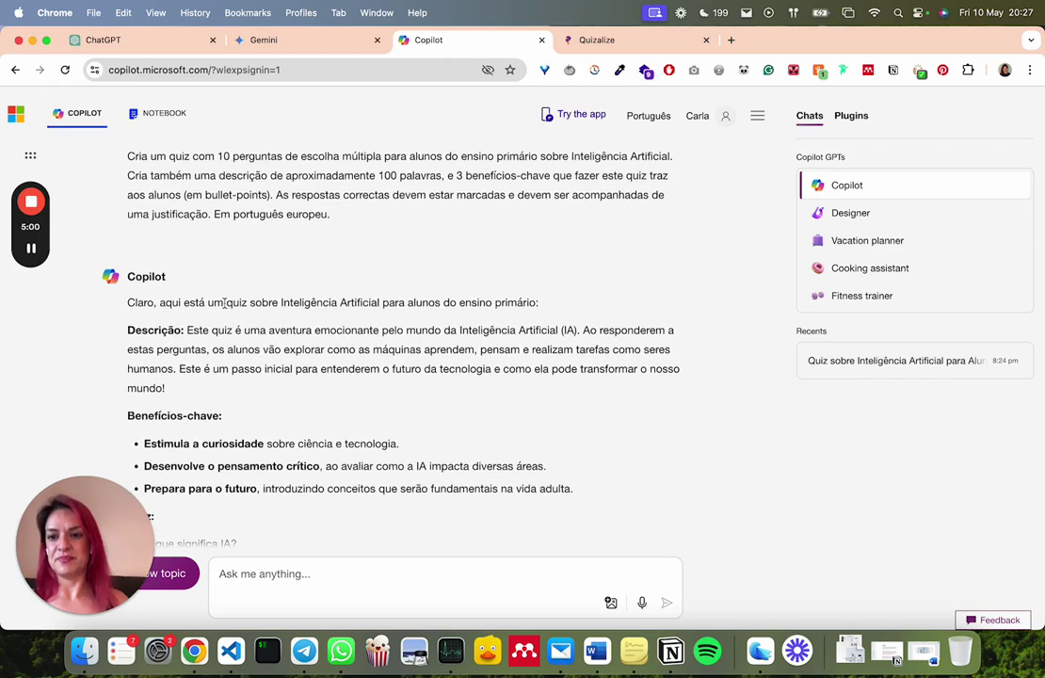
left_click_drag(225, 302, 380, 303)
key("super+c")
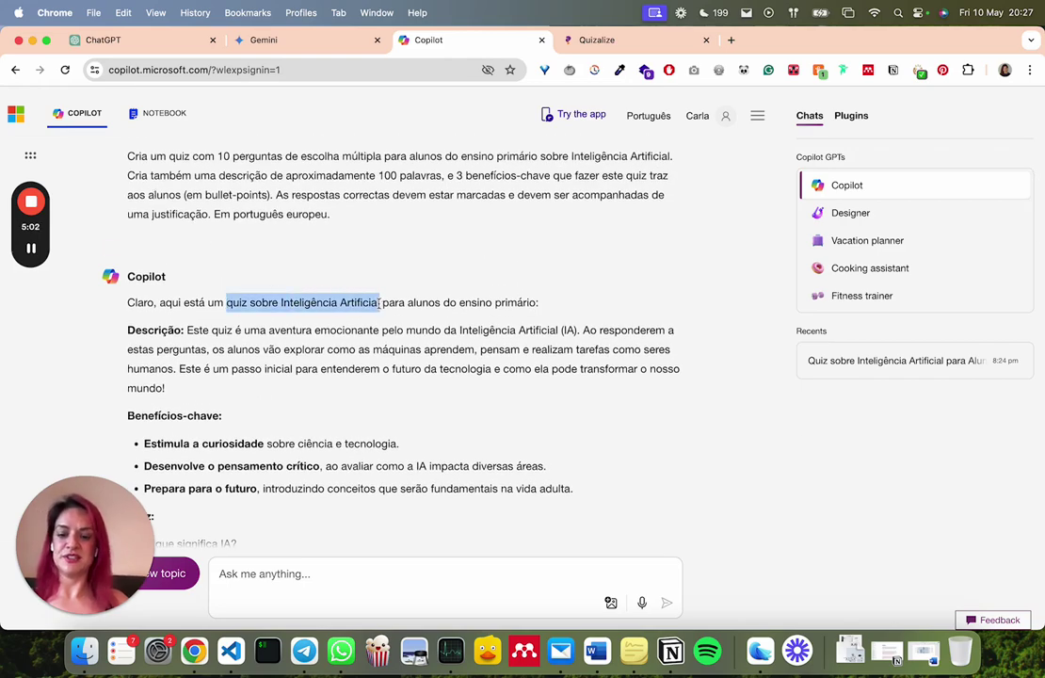
Title the Quizalize quiz 'quiz sobre Inteligência Artificial' and add a first question
left_click(593, 39)
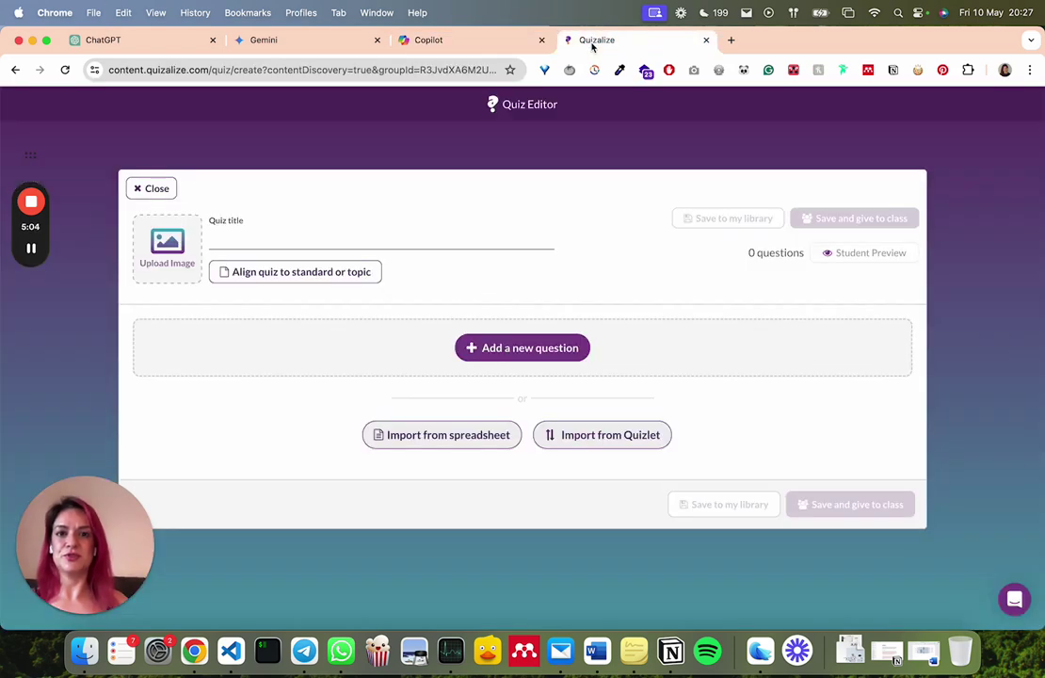
left_click(322, 236)
key("super+v")
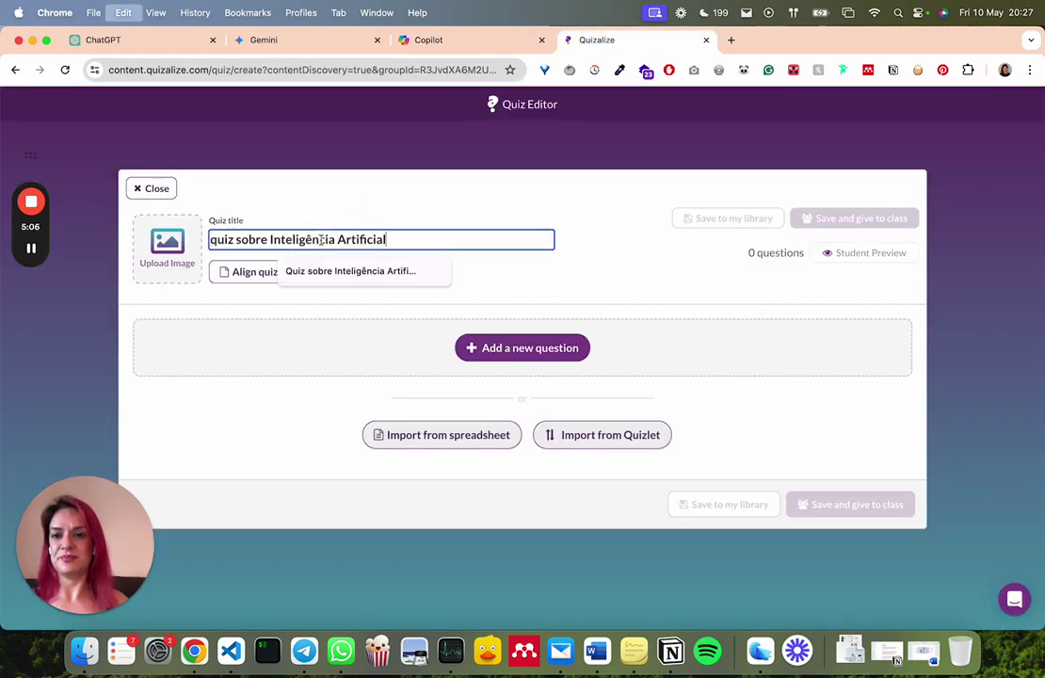
left_click(395, 374)
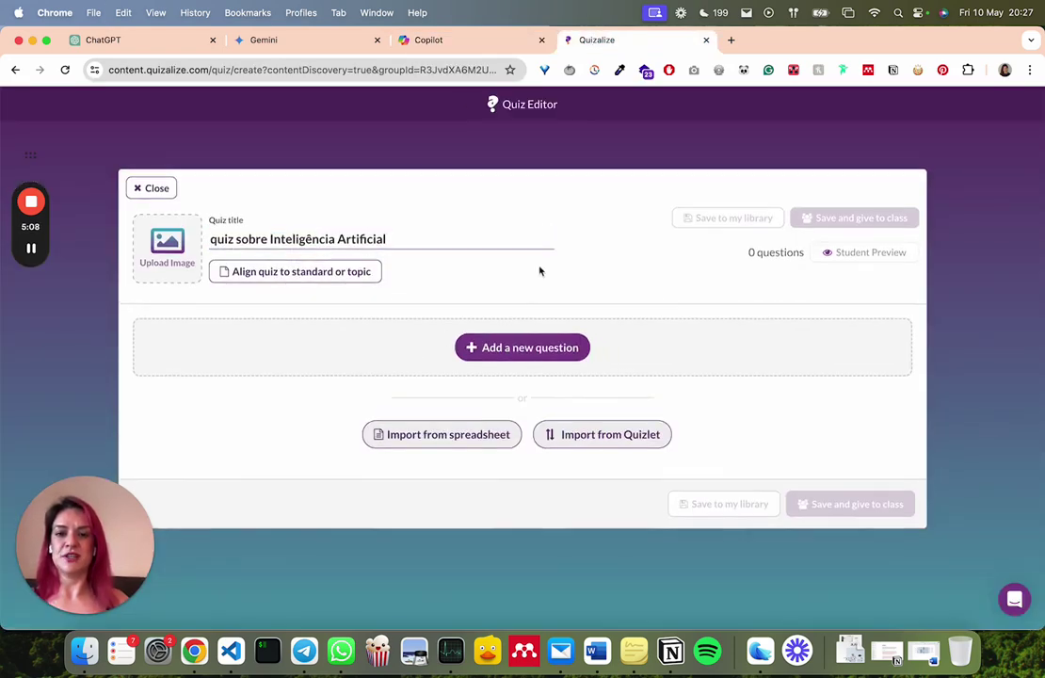
left_click(517, 349)
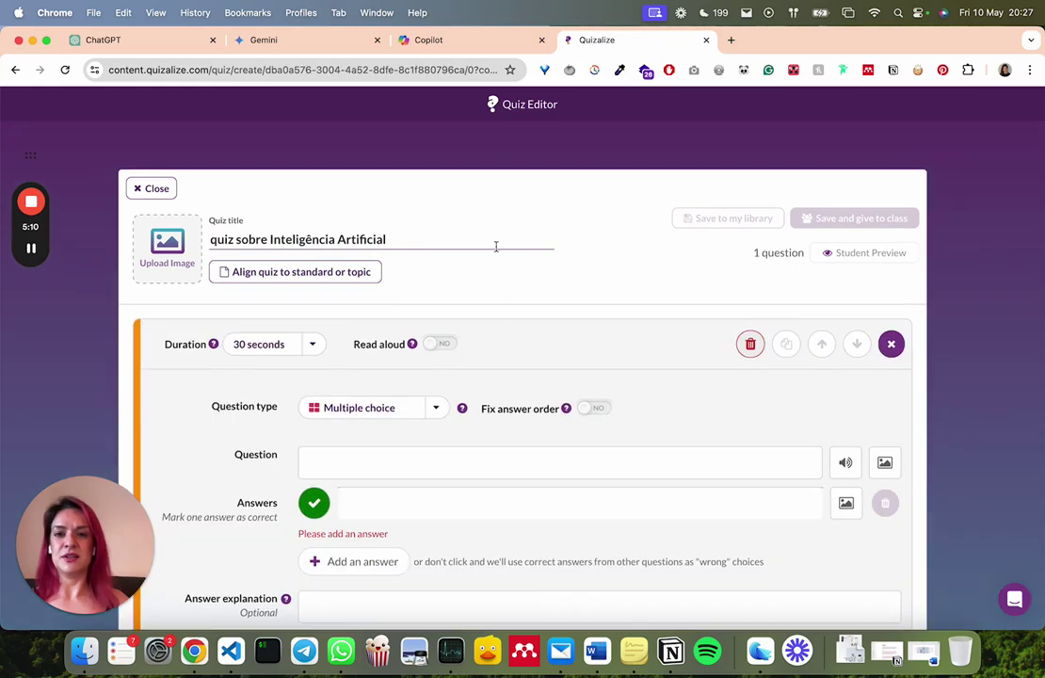
Select Copilot's question 1 with its answers and justification
left_click(414, 41)
scroll(304, 264, "down", 5)
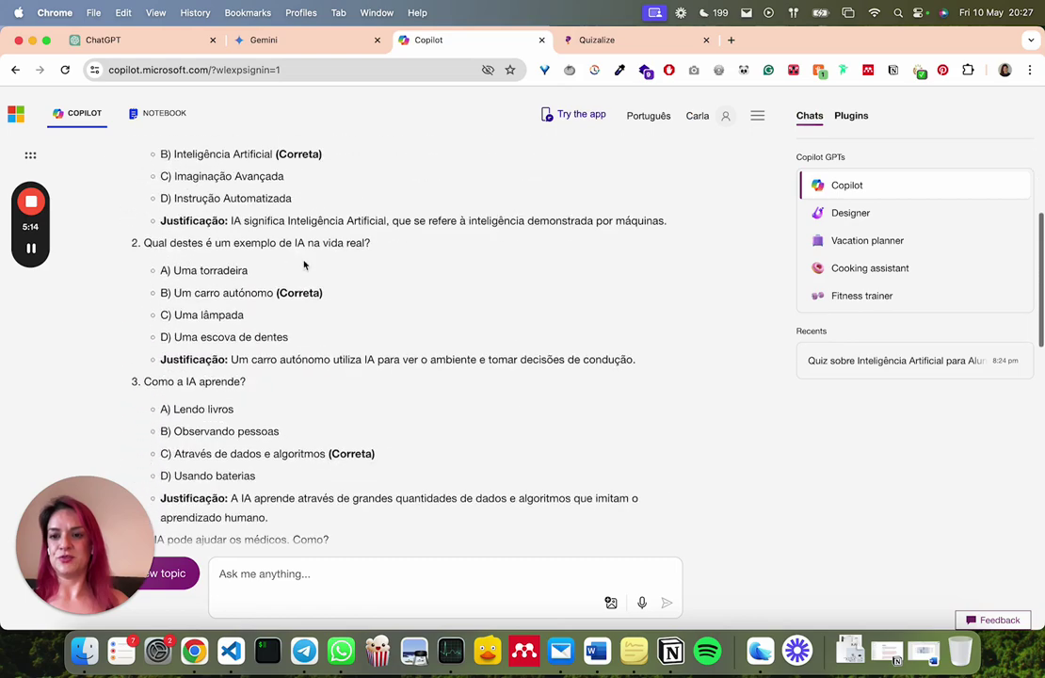
scroll(304, 265, "up", 1)
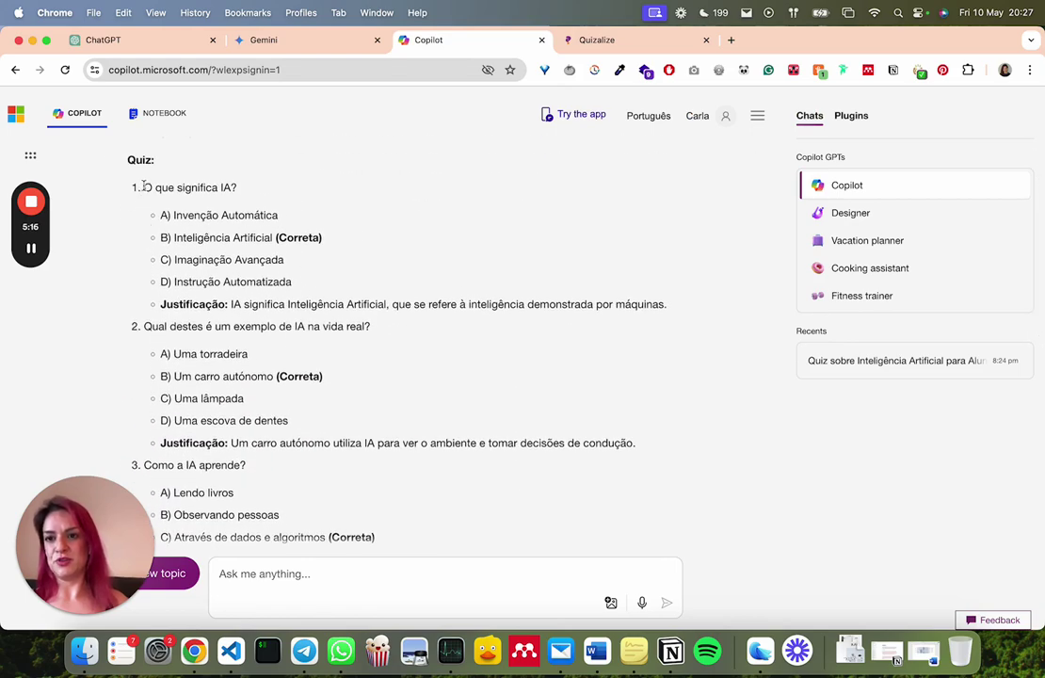
left_click_drag(144, 188, 657, 334)
key("cmd+c")
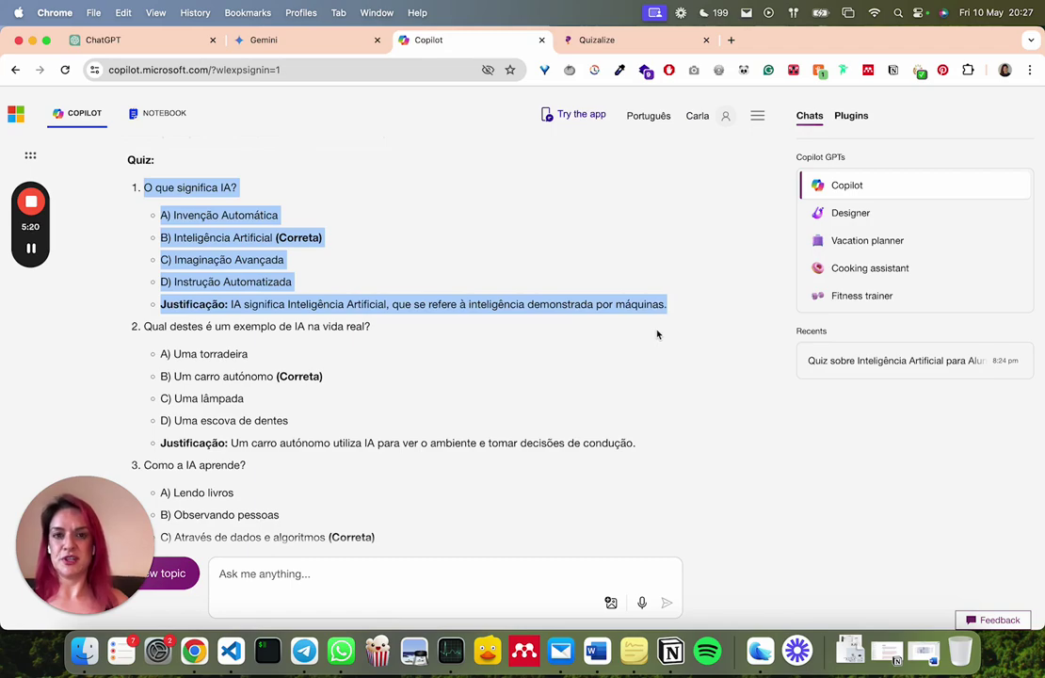
Paste question 1 into the Question box and cut out its option lines, leaving 'O que significa IA?'
left_click(574, 39)
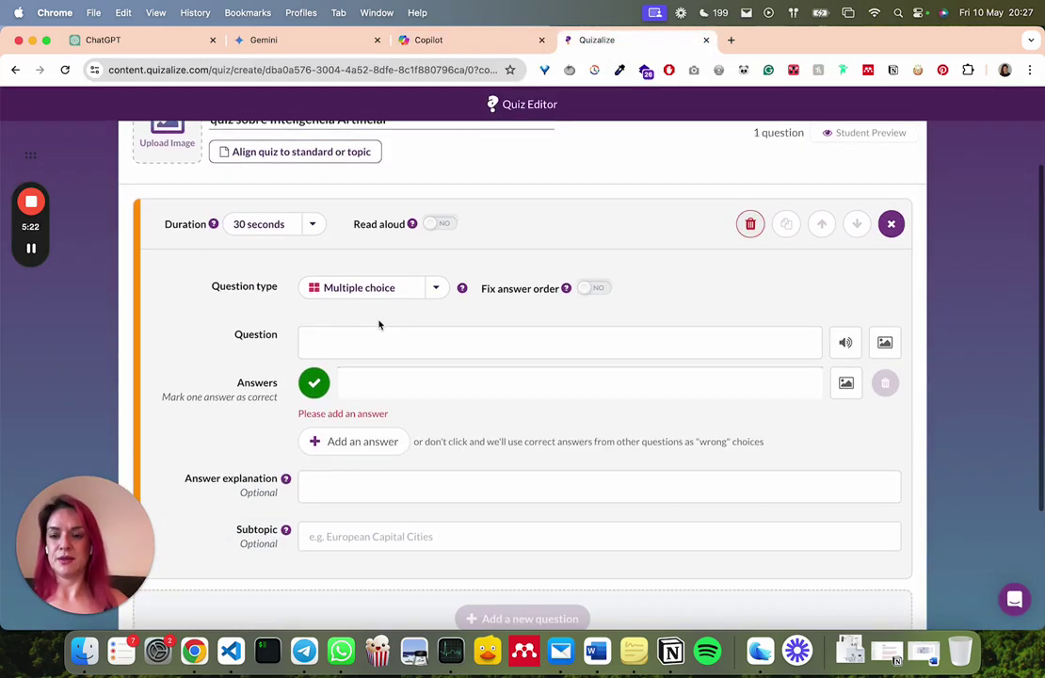
left_click(361, 333)
key("cmd+v")
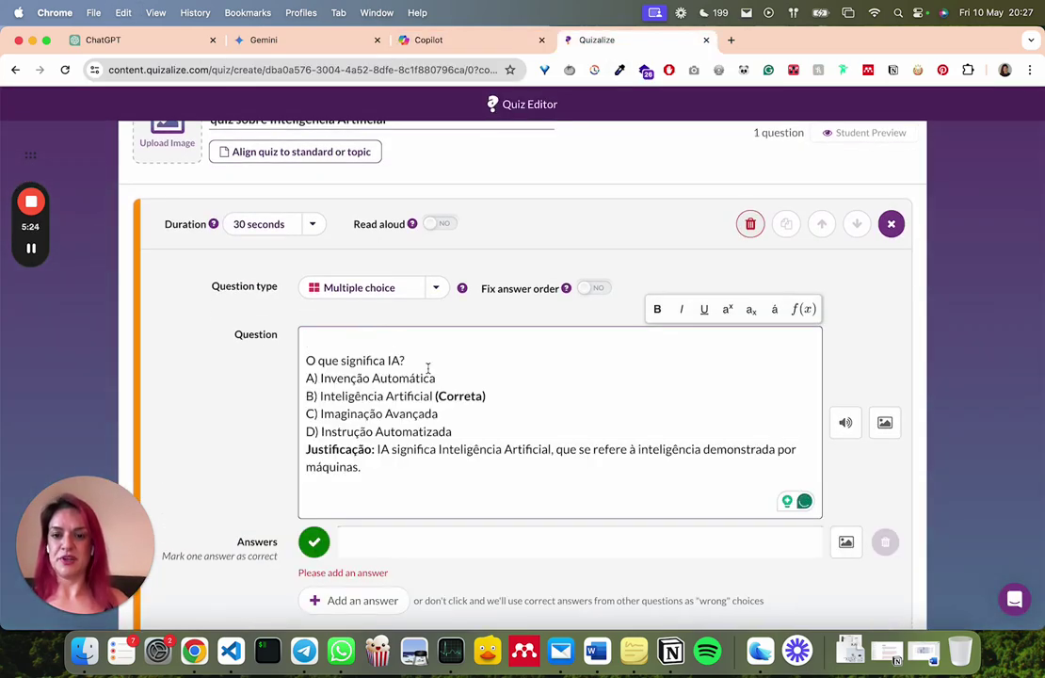
left_click_drag(422, 358, 500, 471)
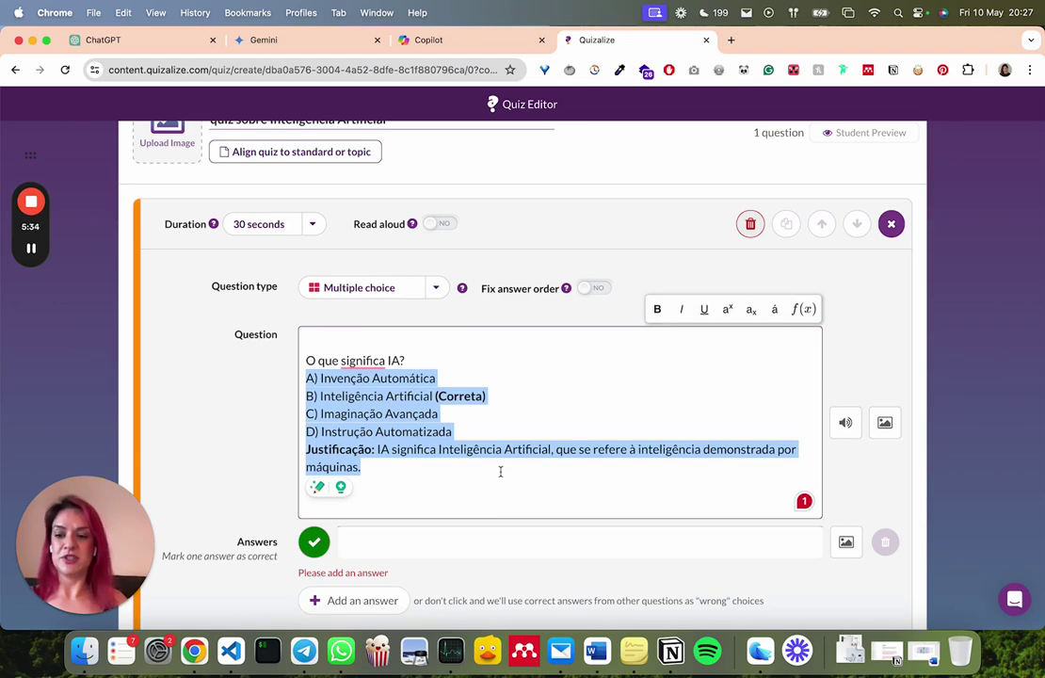
key("ctrl+x")
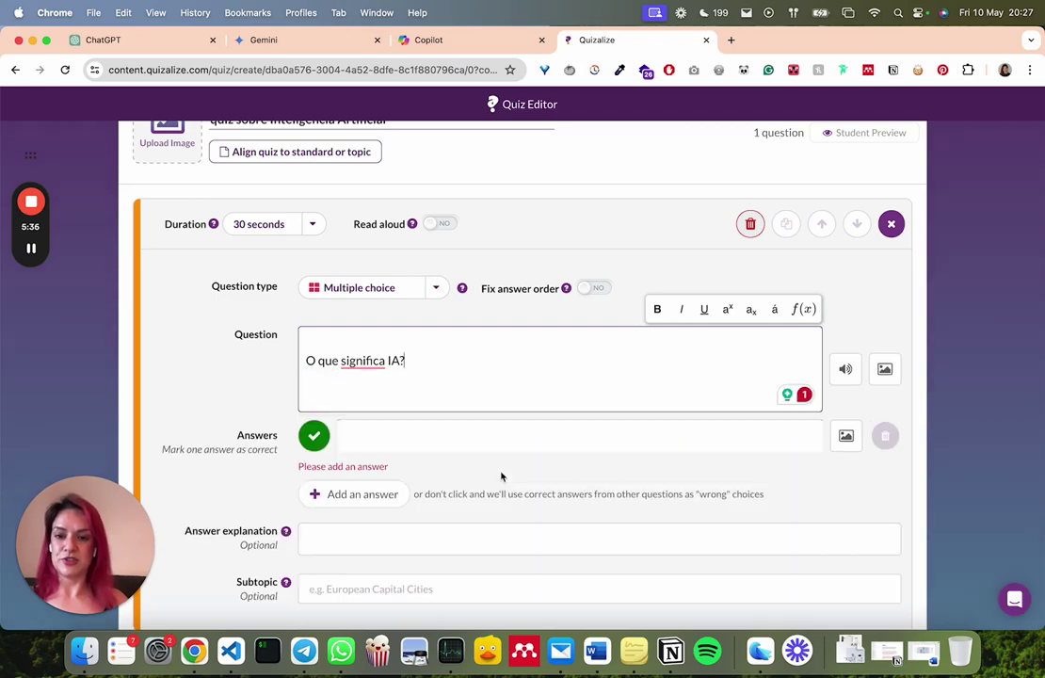
Put A) Invenção Automática and B) Inteligência Artificial into separate answer fields
left_click(393, 438)
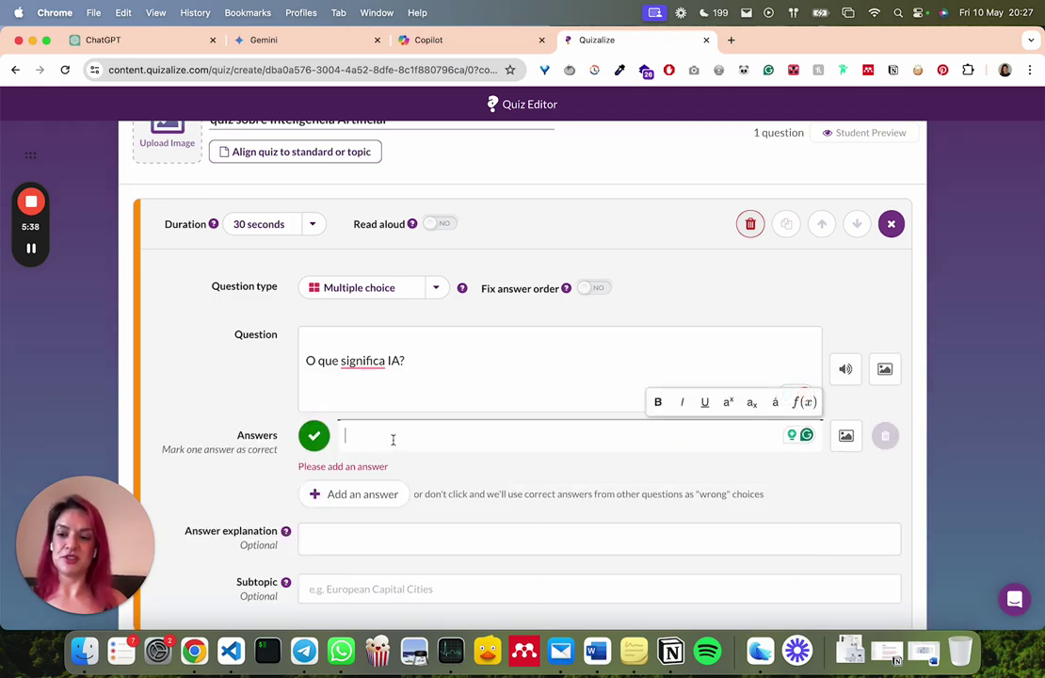
key("cmd+v")
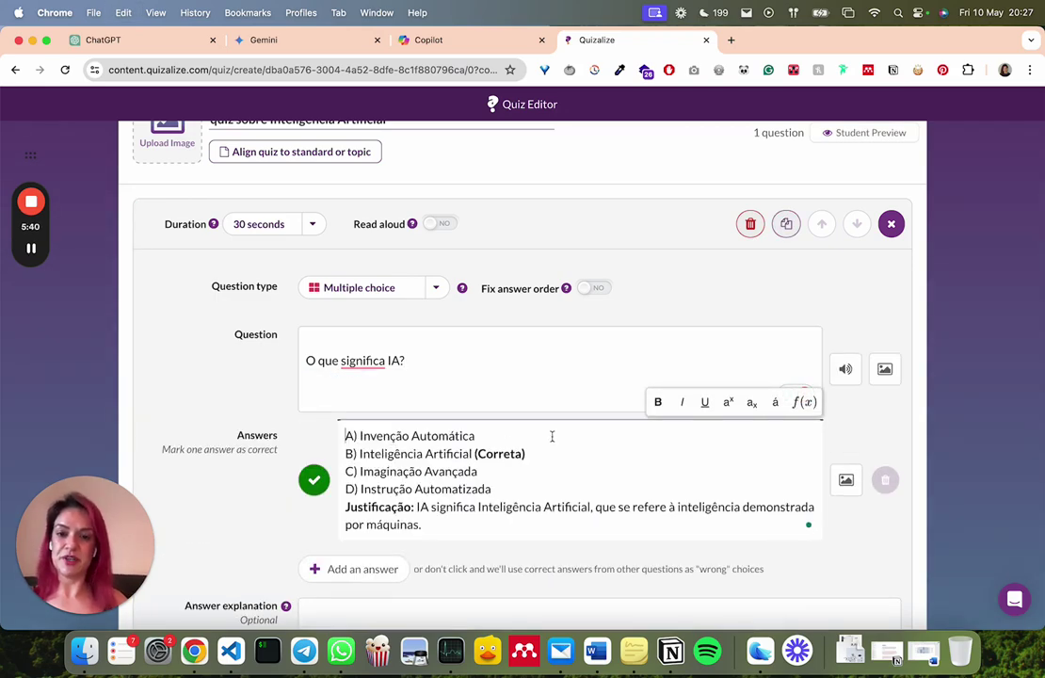
left_click_drag(511, 438, 546, 528)
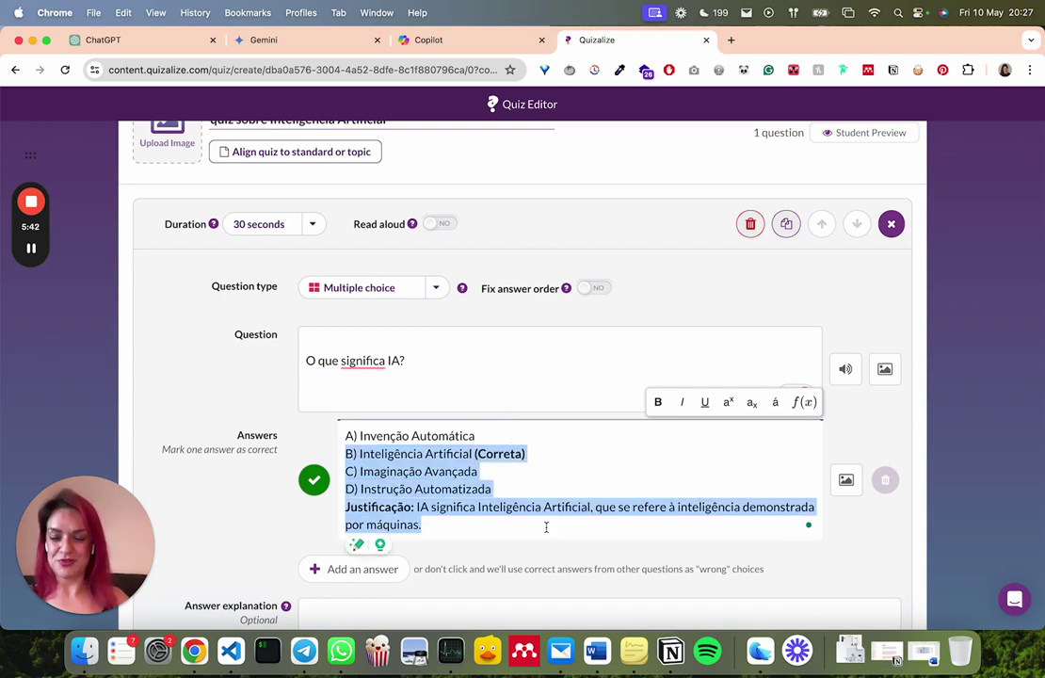
key("cmd+x")
left_click(362, 480)
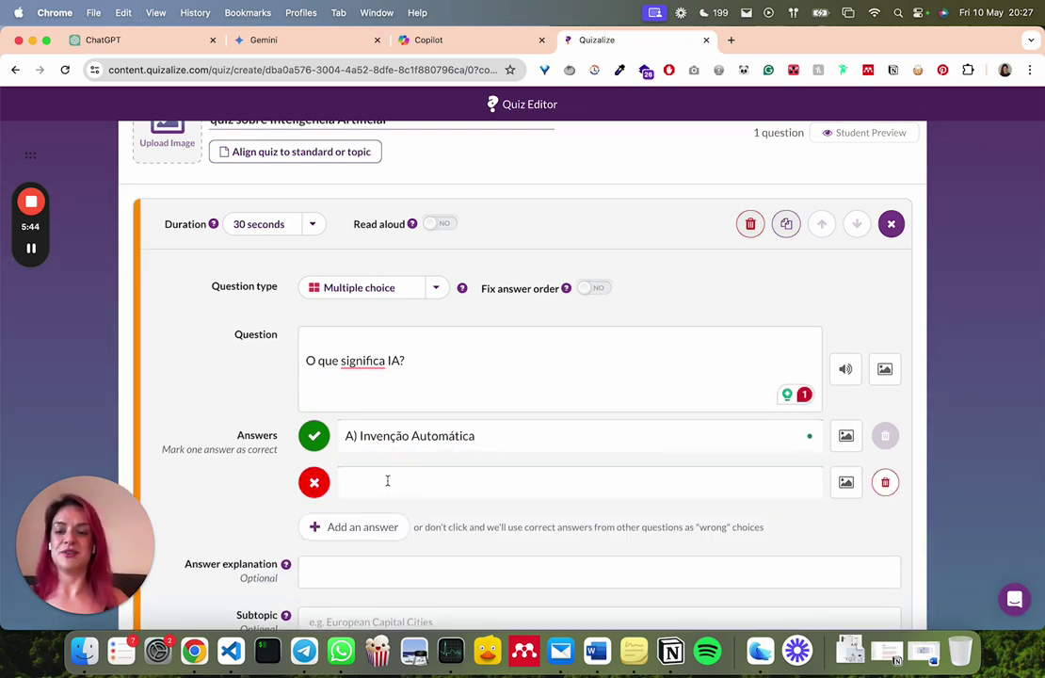
left_click(440, 475)
key("cmd+v")
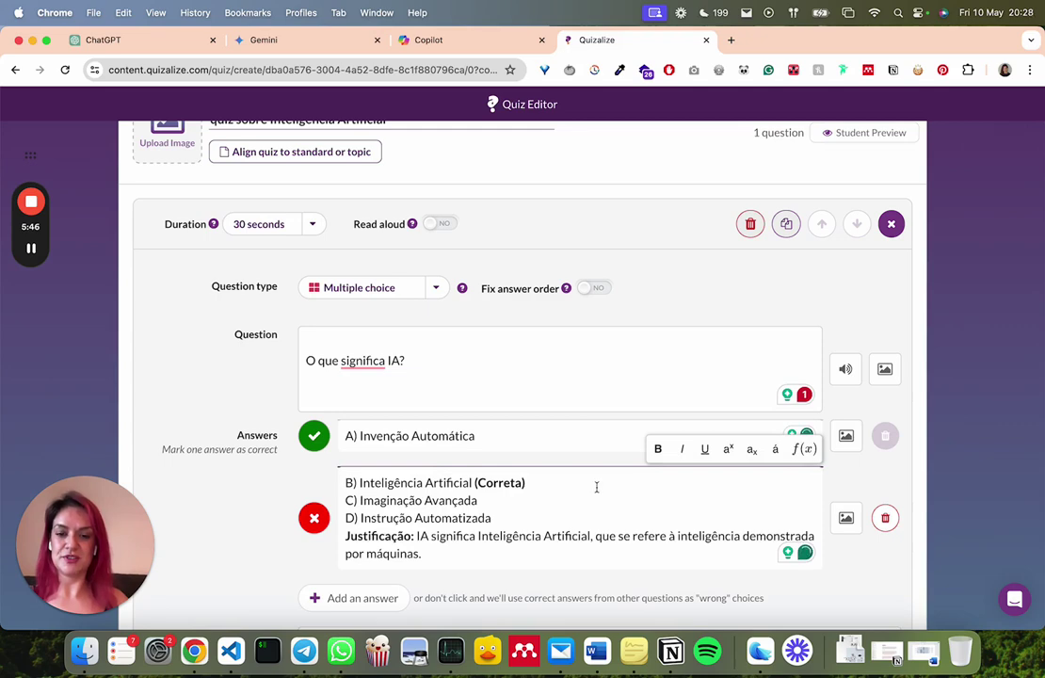
left_click_drag(548, 483, 617, 620)
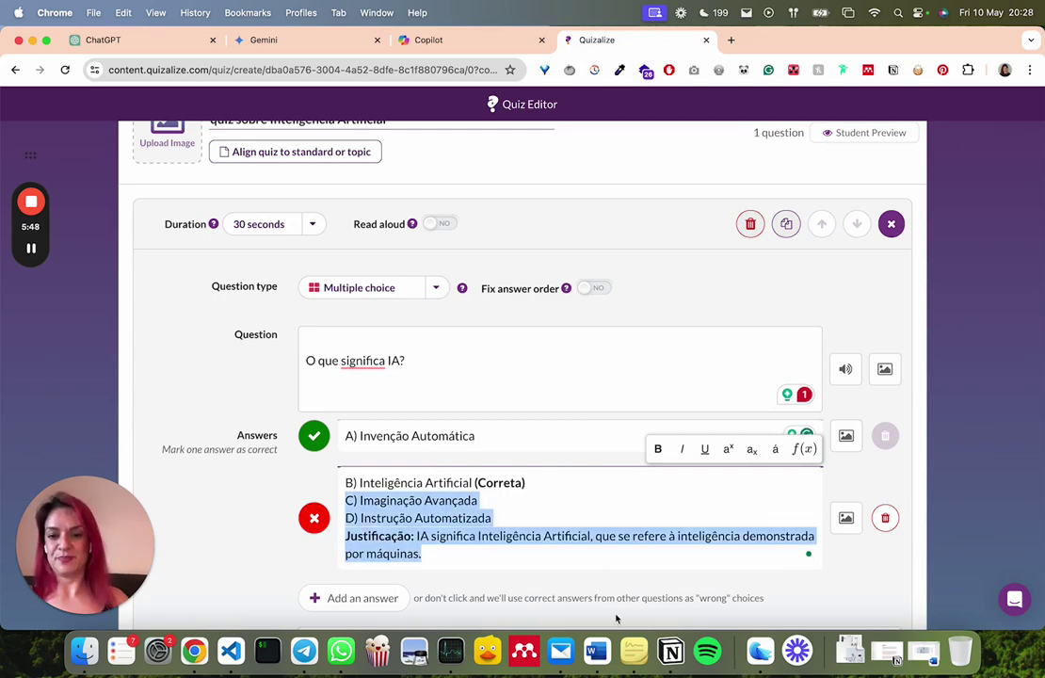
key("super+x")
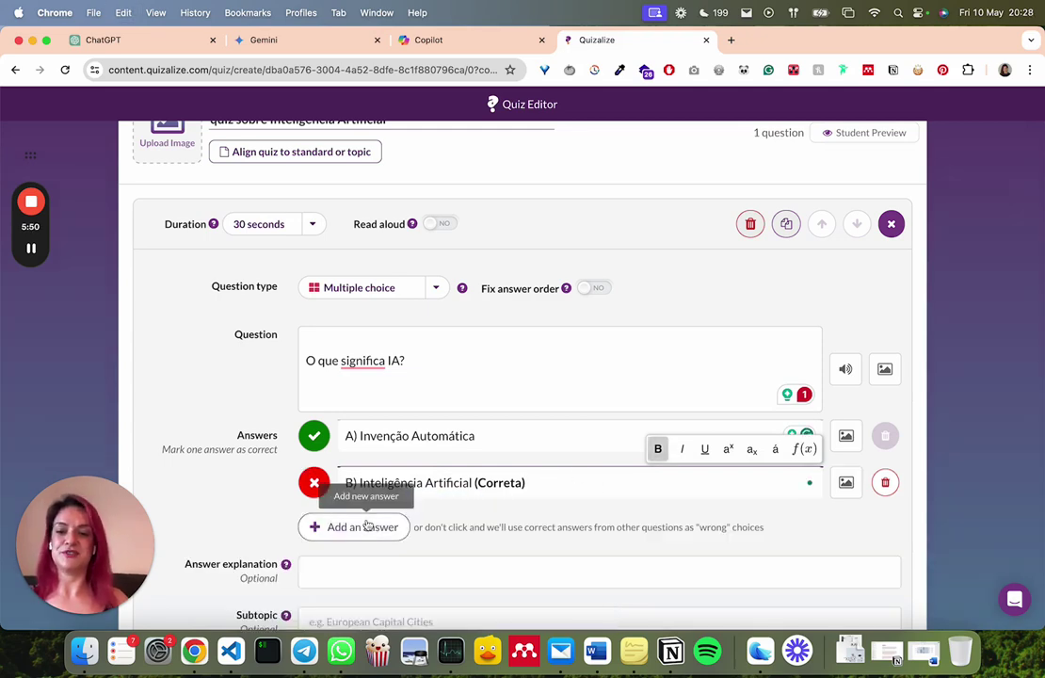
Fill answers C and D) Instrução Automatizada, cutting the justification out of answer D
left_click(366, 528)
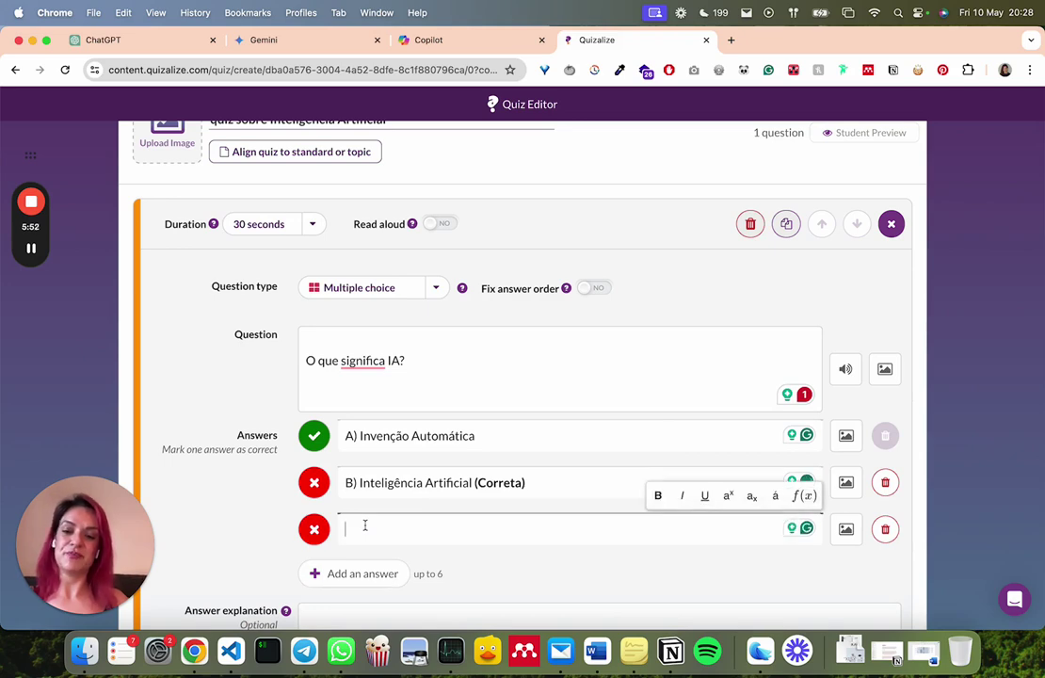
key("super+v")
left_click_drag(499, 543, 534, 612)
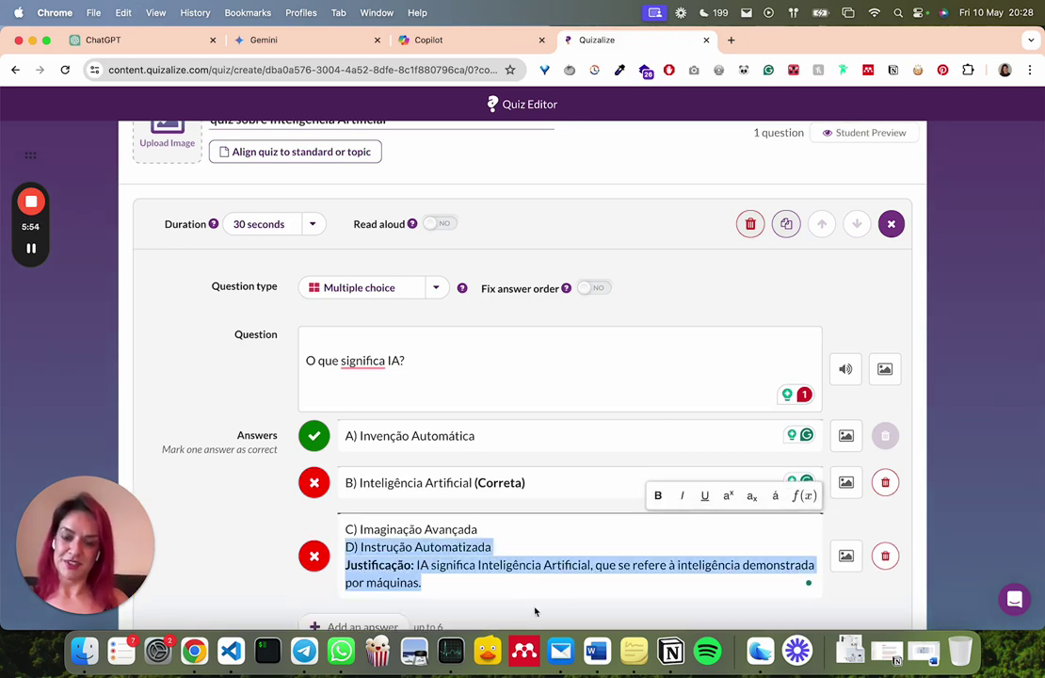
key("super+x")
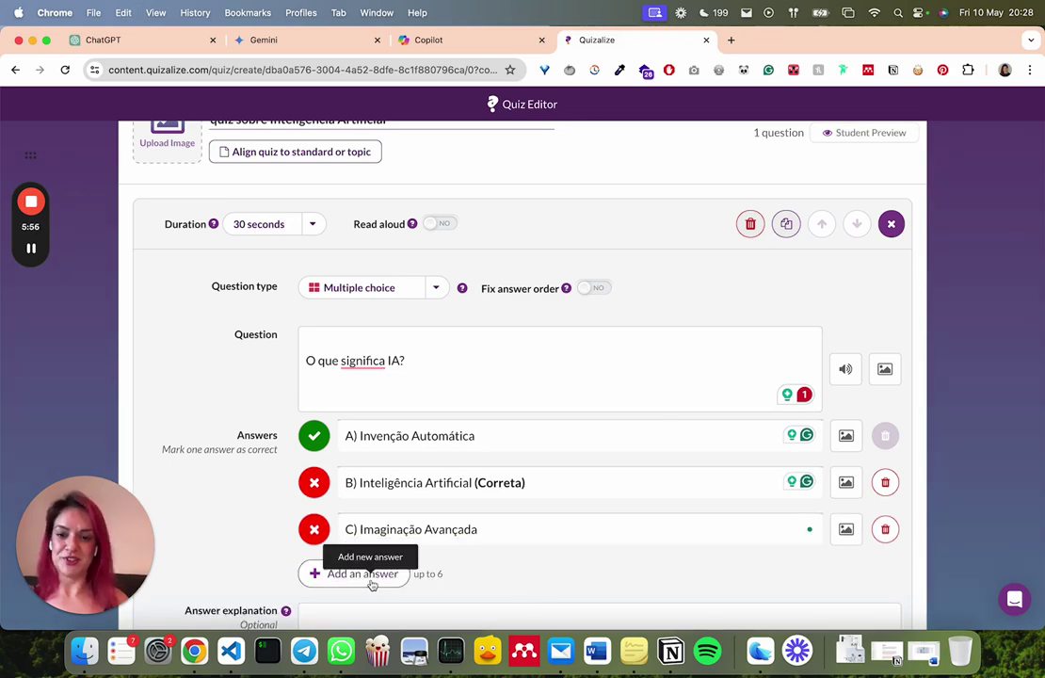
left_click(371, 576)
left_click(400, 575)
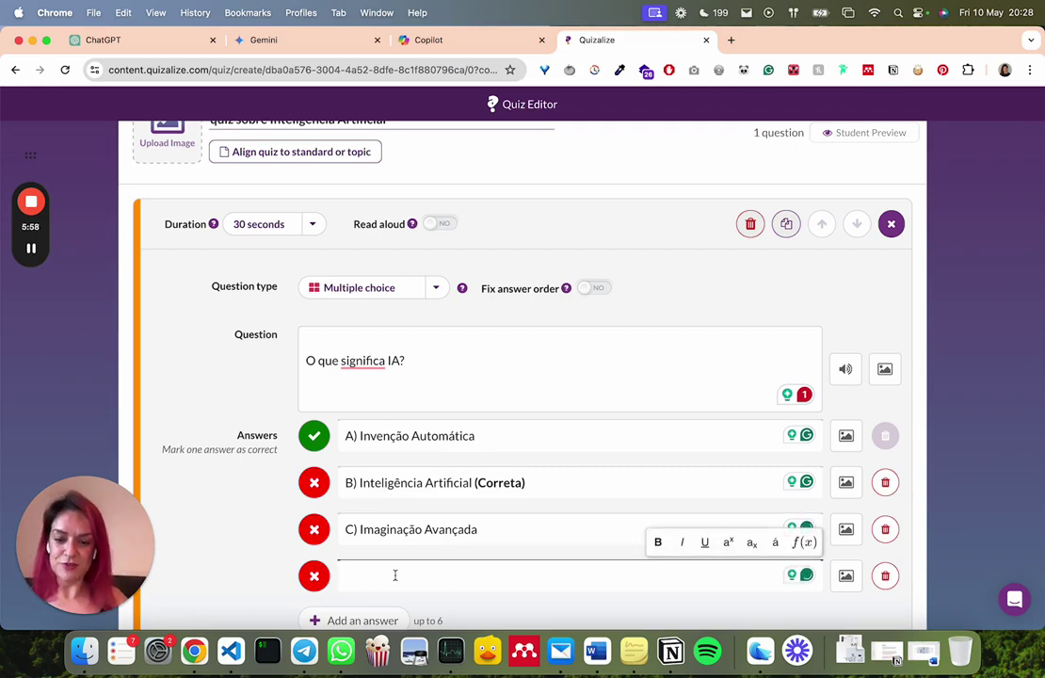
key("super+v")
scroll(466, 478, "down", 5)
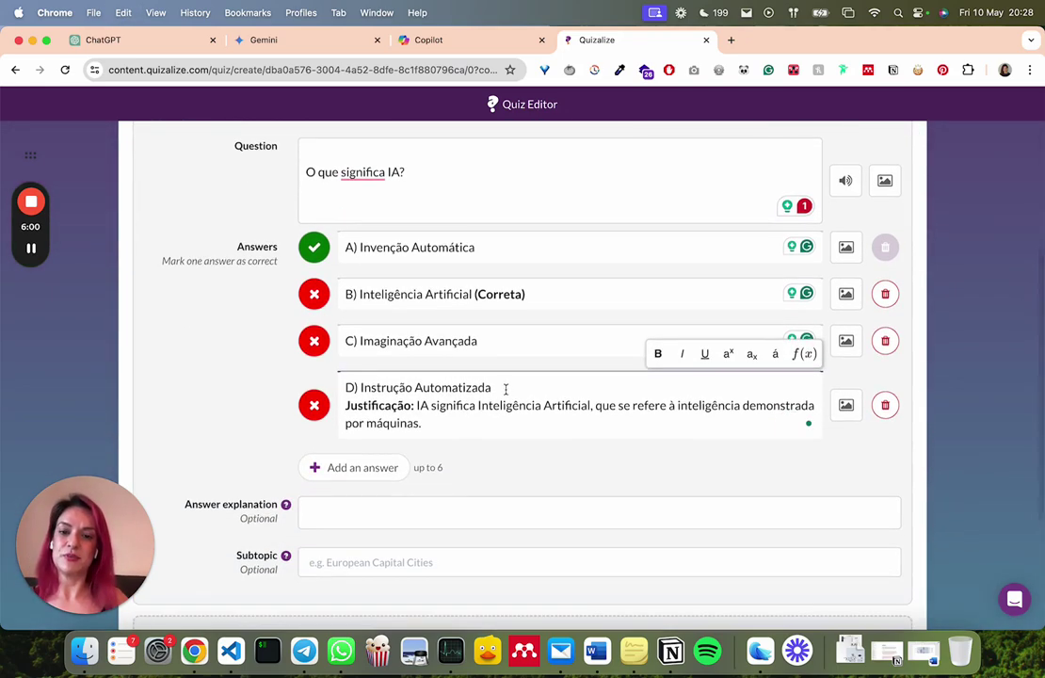
left_click_drag(507, 390, 522, 420)
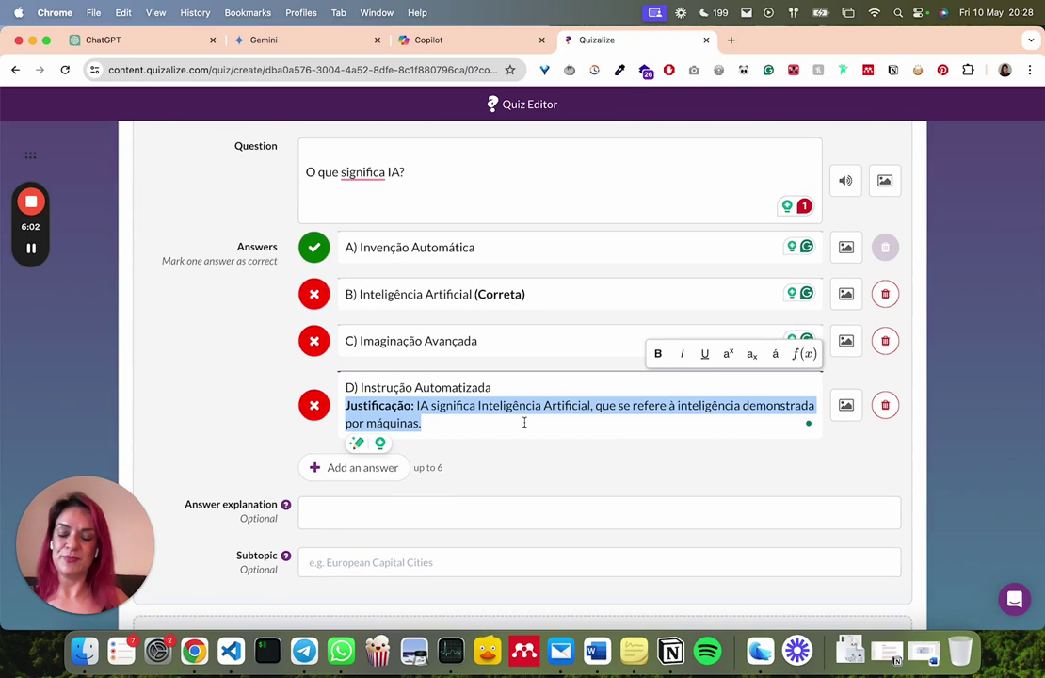
key("super+x")
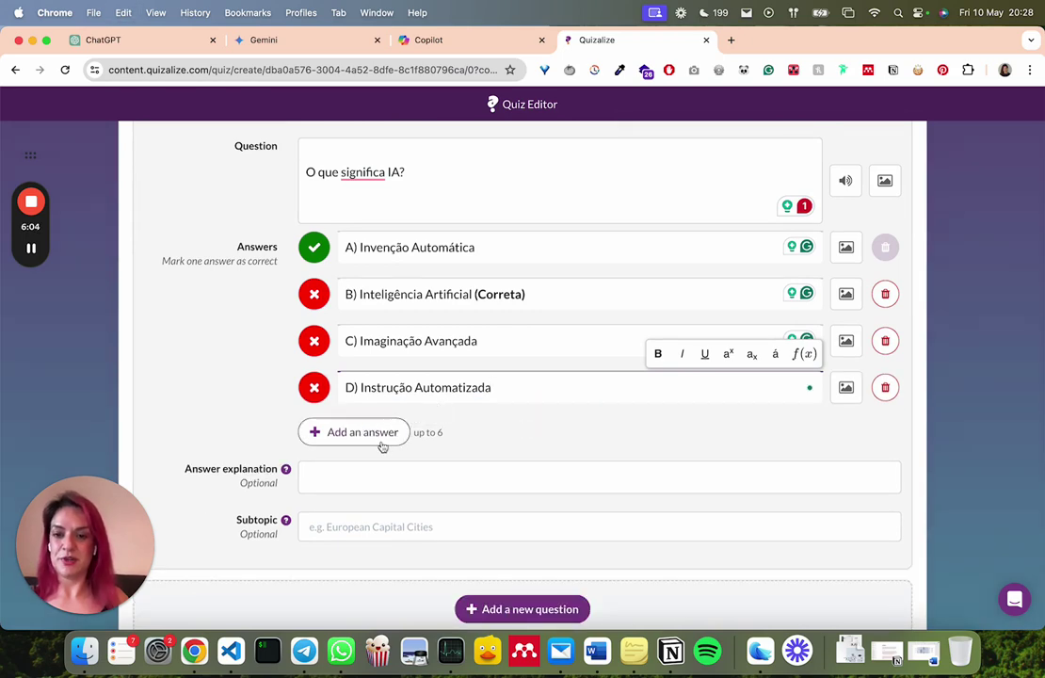
Use the justification as the answer explanation without 'Justificação:', and remove '(Correta)' from answer B
left_click(360, 472)
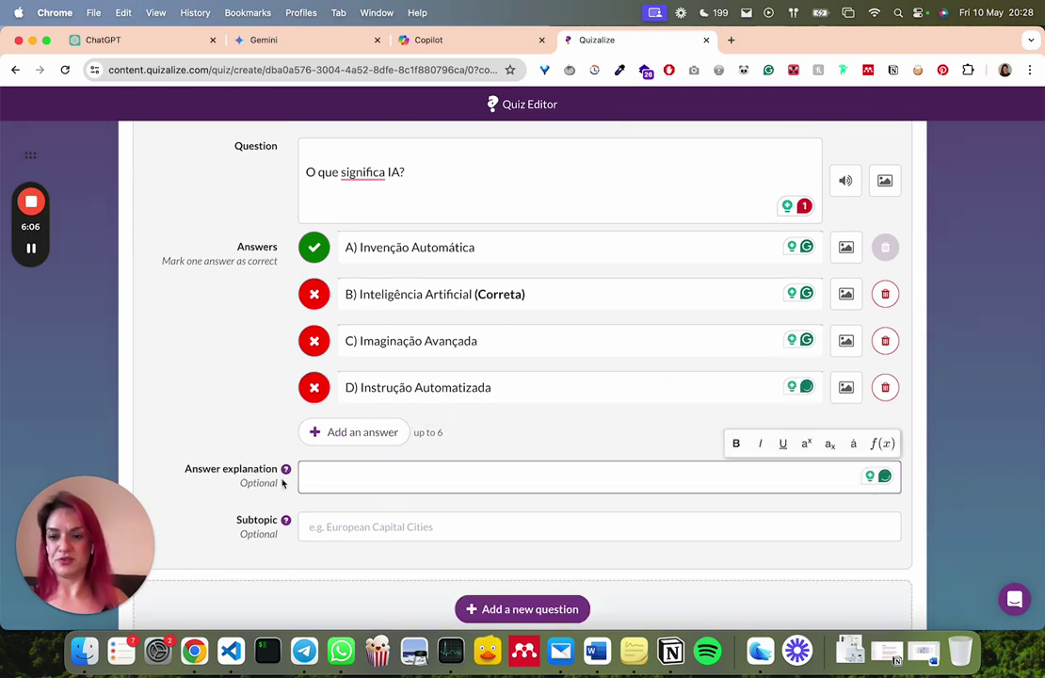
key("super+v")
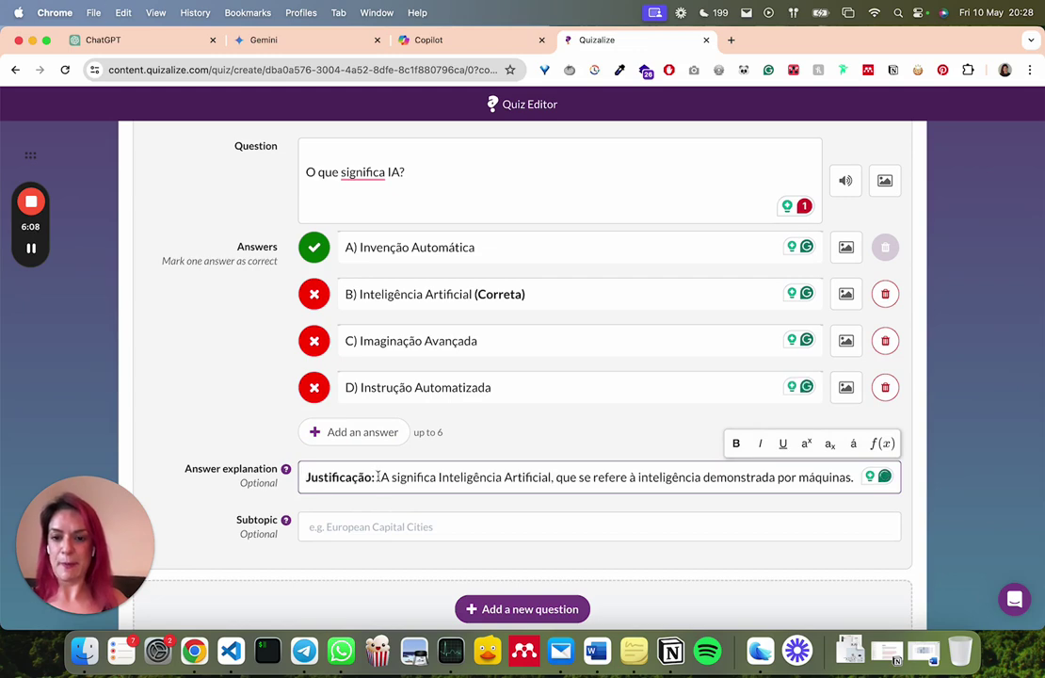
left_click_drag(377, 477, 229, 479)
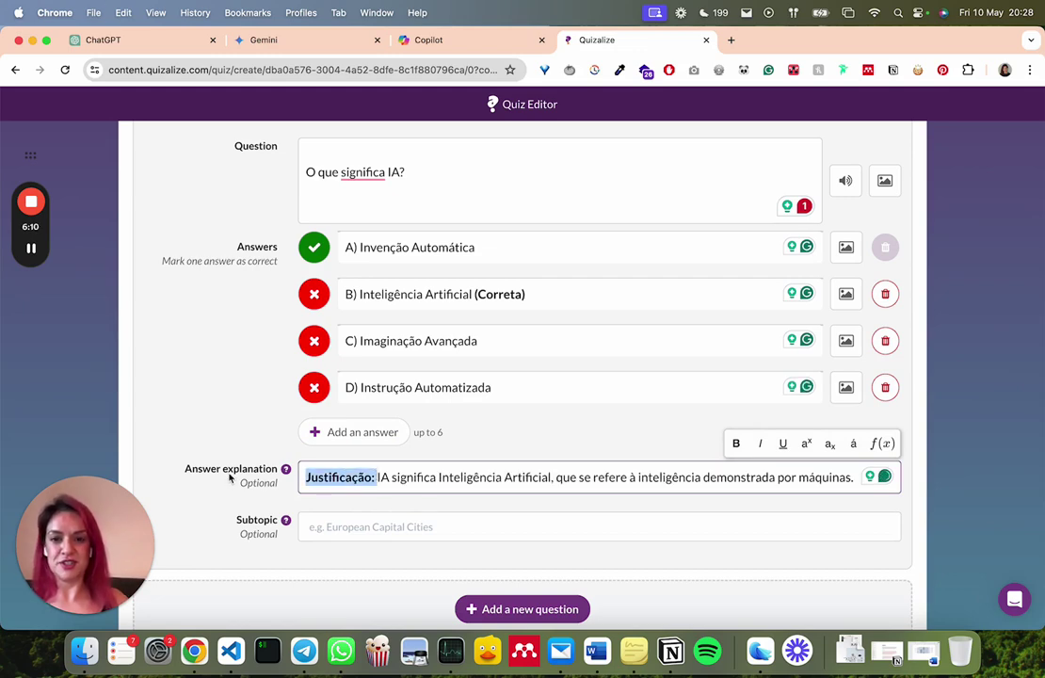
key("BackSpace")
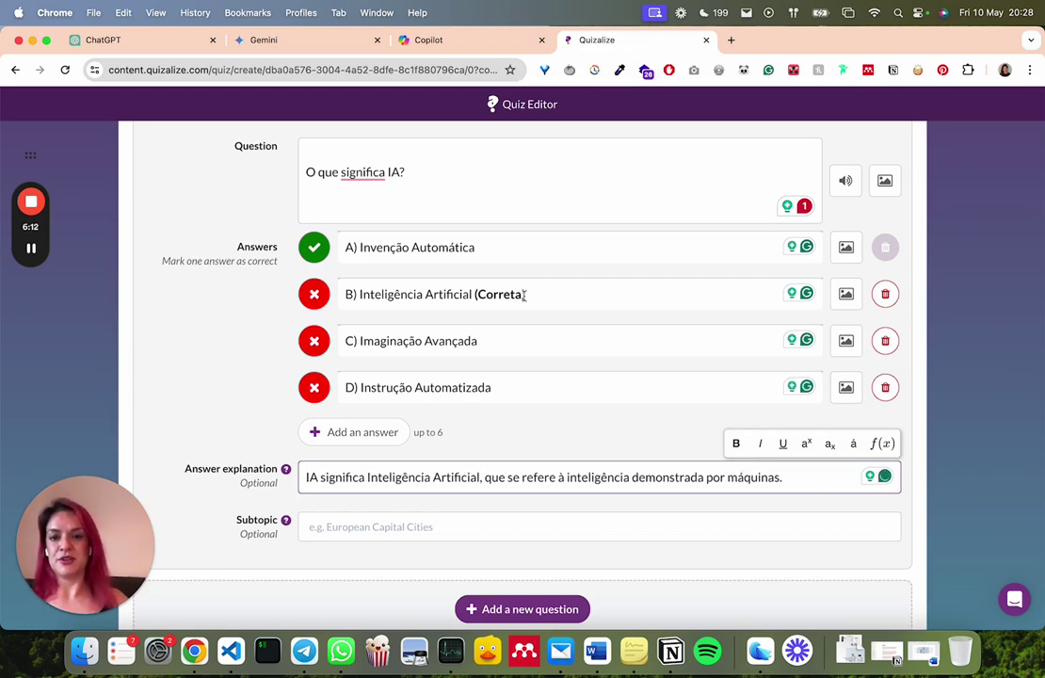
left_click_drag(525, 295, 475, 294)
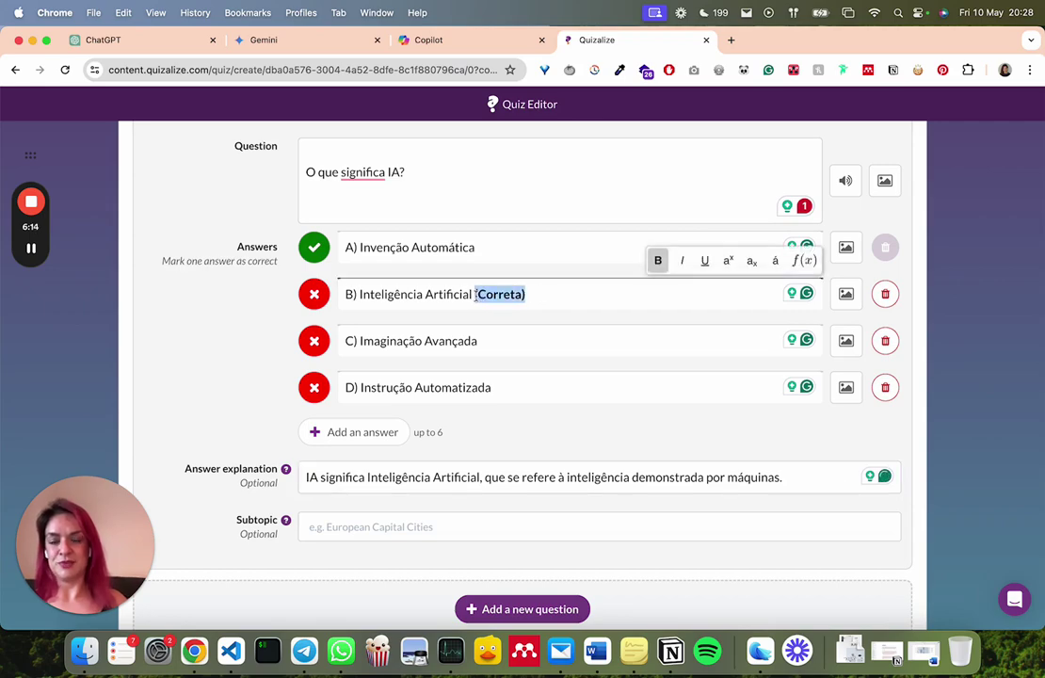
key("BackSpace")
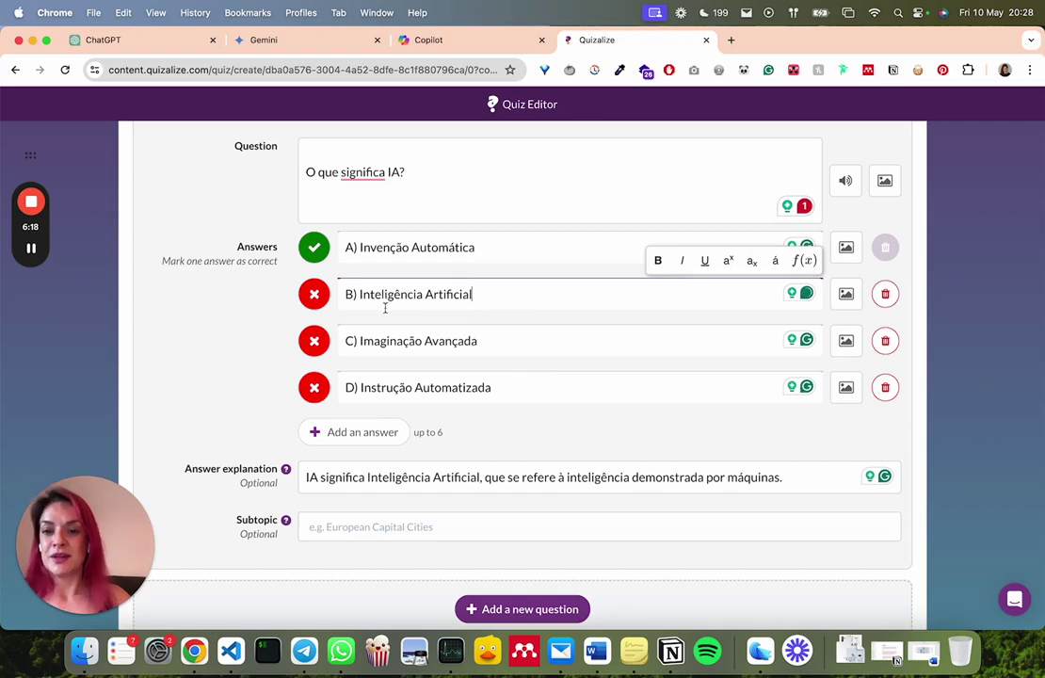
Mark B) Inteligência Artificial as the correct answer and add a second question
left_click(314, 294)
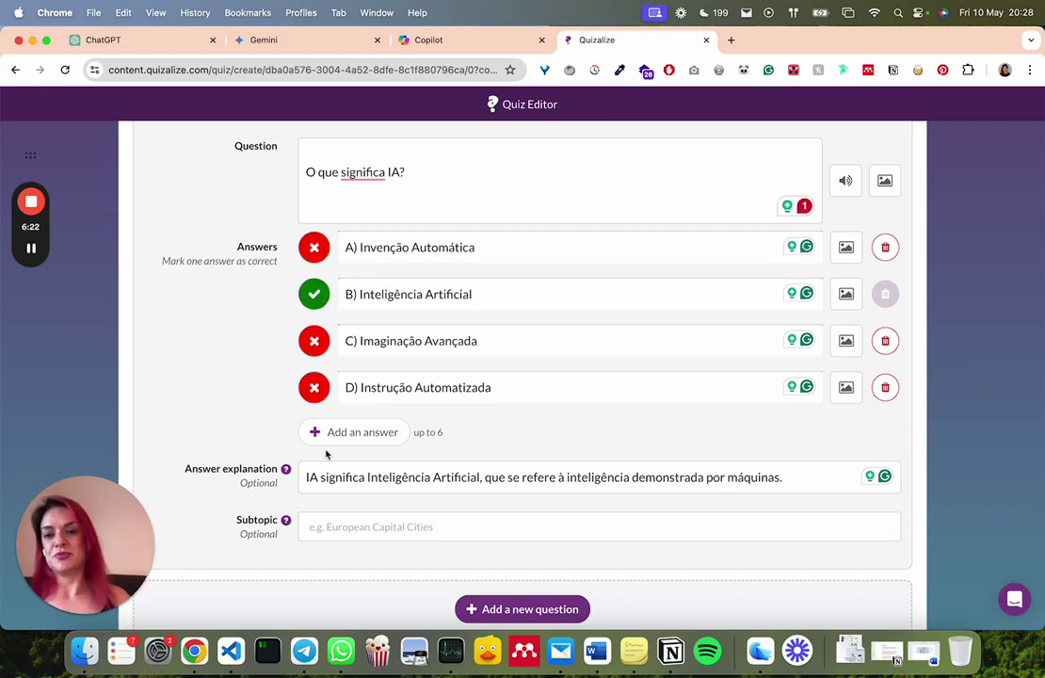
left_click(315, 348)
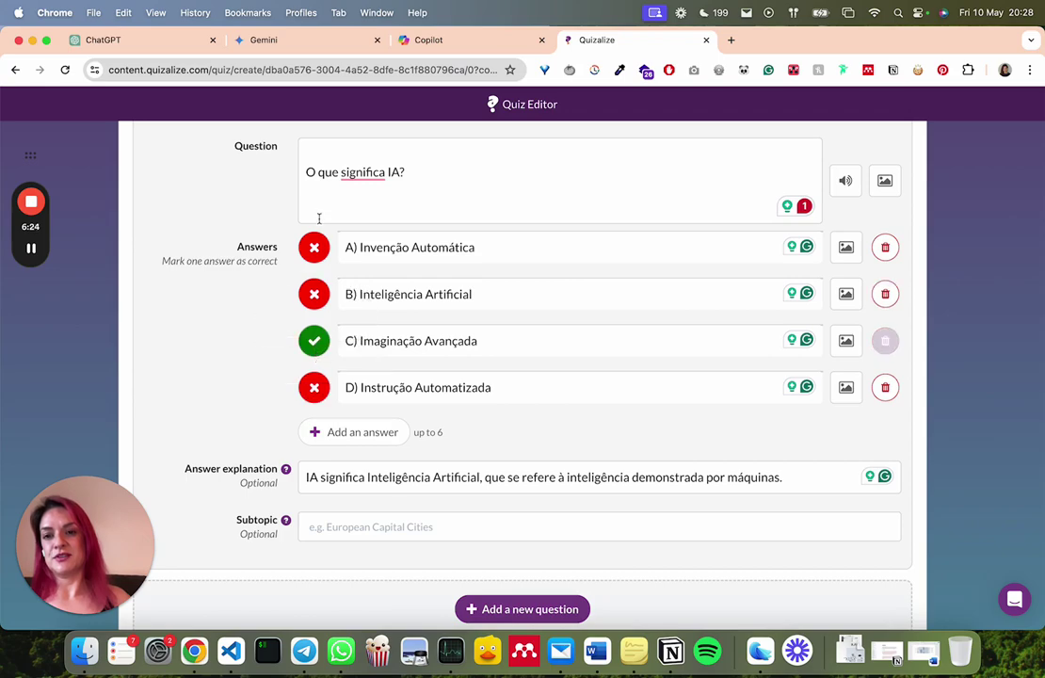
left_click(315, 247)
left_click(317, 295)
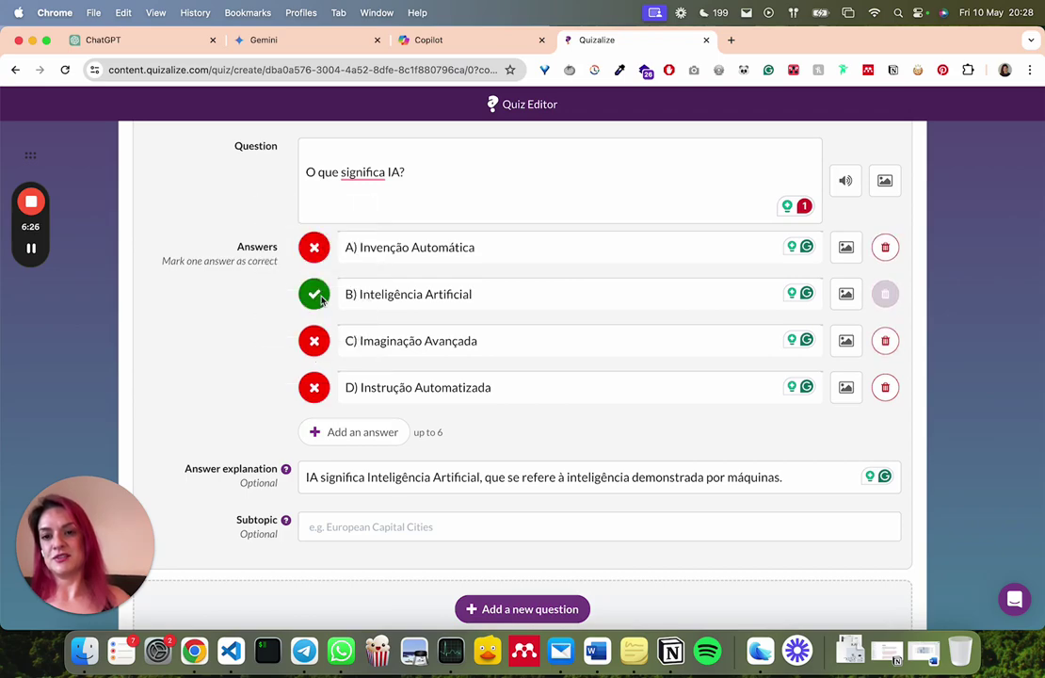
left_click(316, 248)
left_click(318, 296)
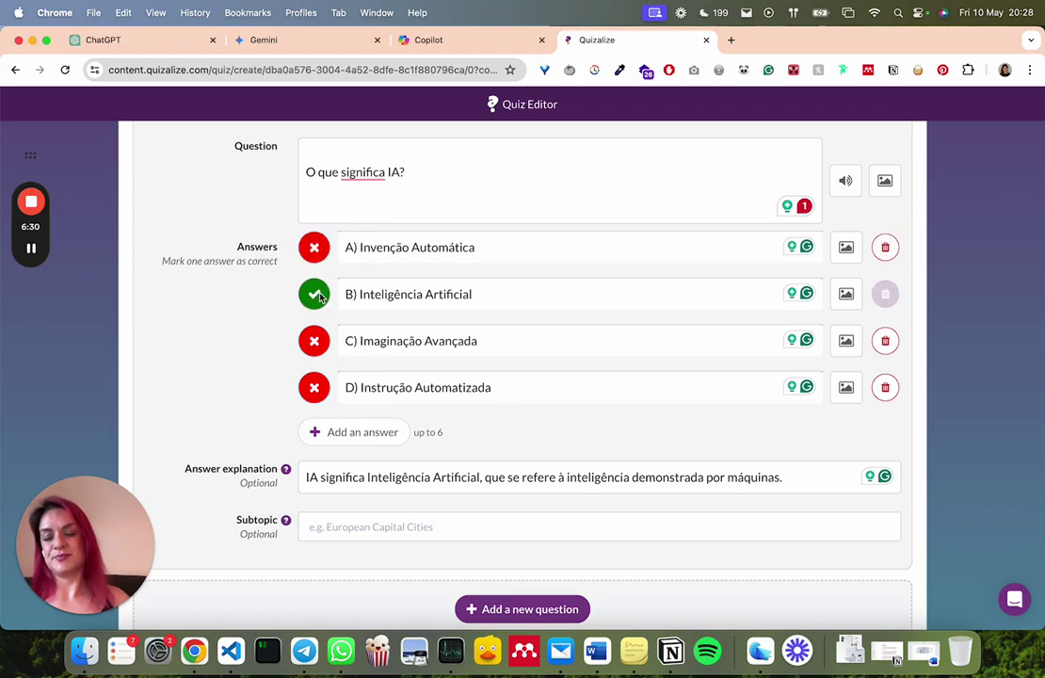
scroll(656, 393, "down", 3)
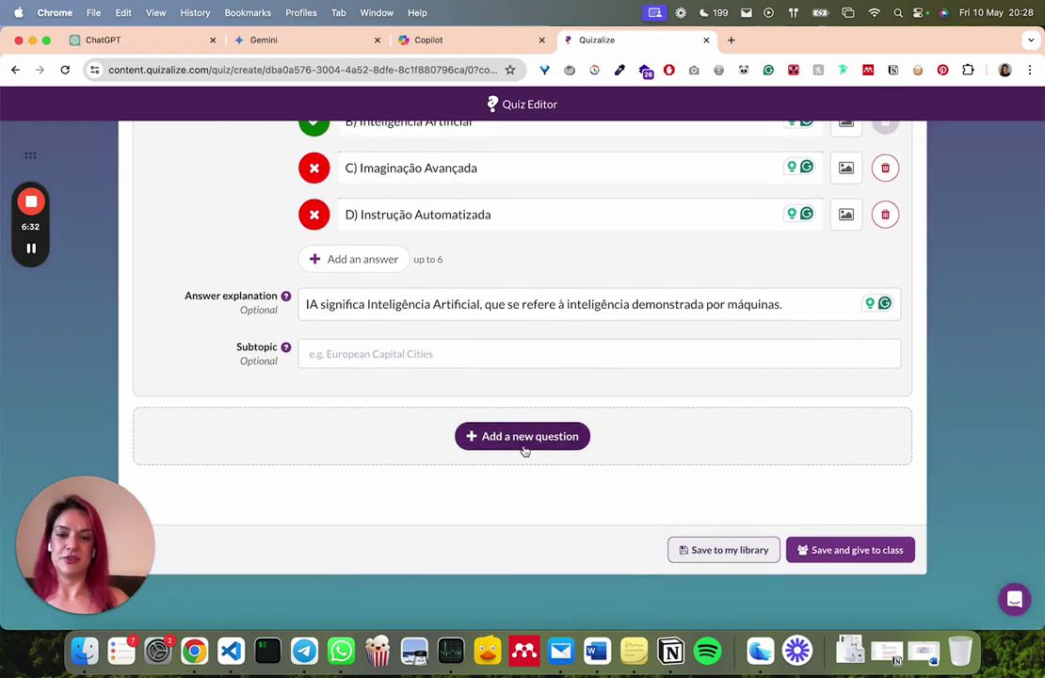
left_click(524, 441)
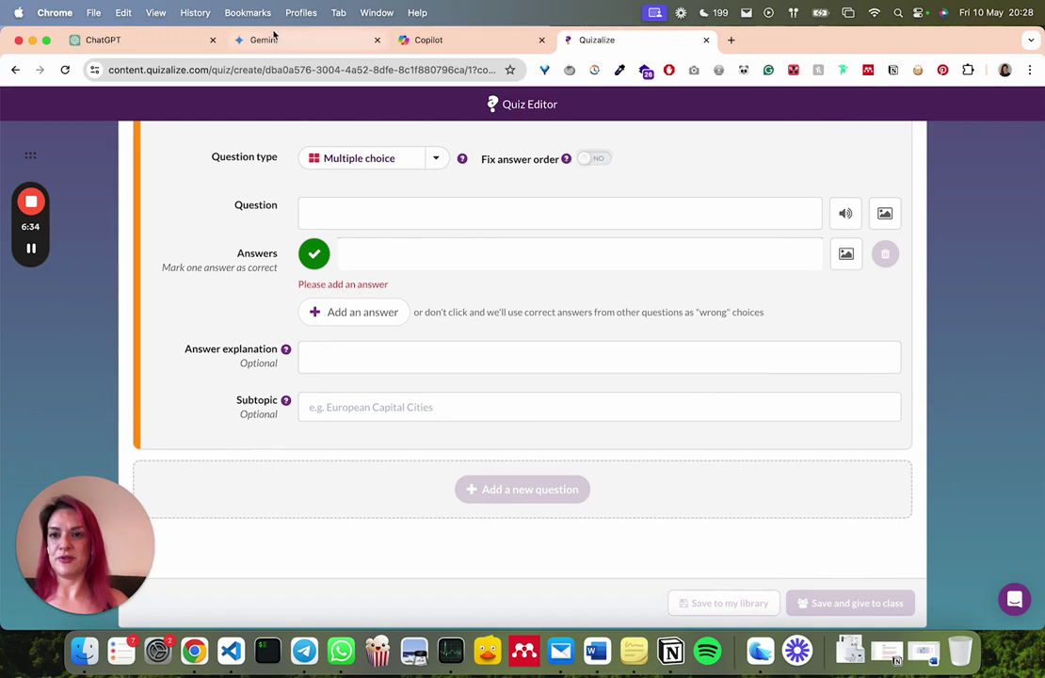
Copy Copilot's question 2 with its four answers and justification
left_click(428, 43)
left_click(207, 202)
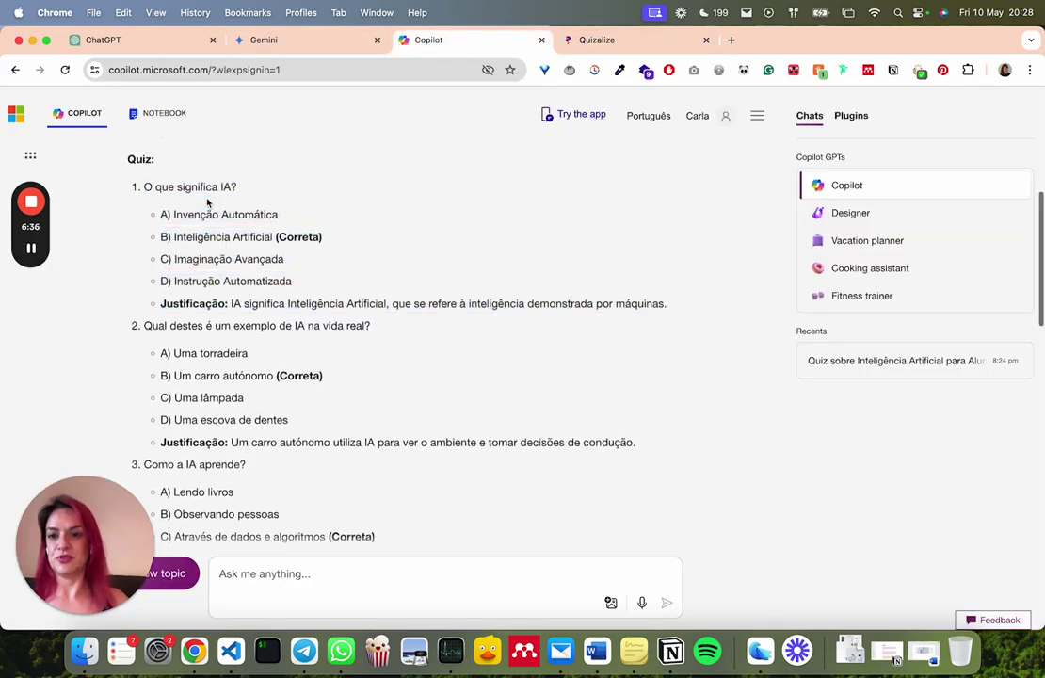
scroll(142, 203, "down", 2)
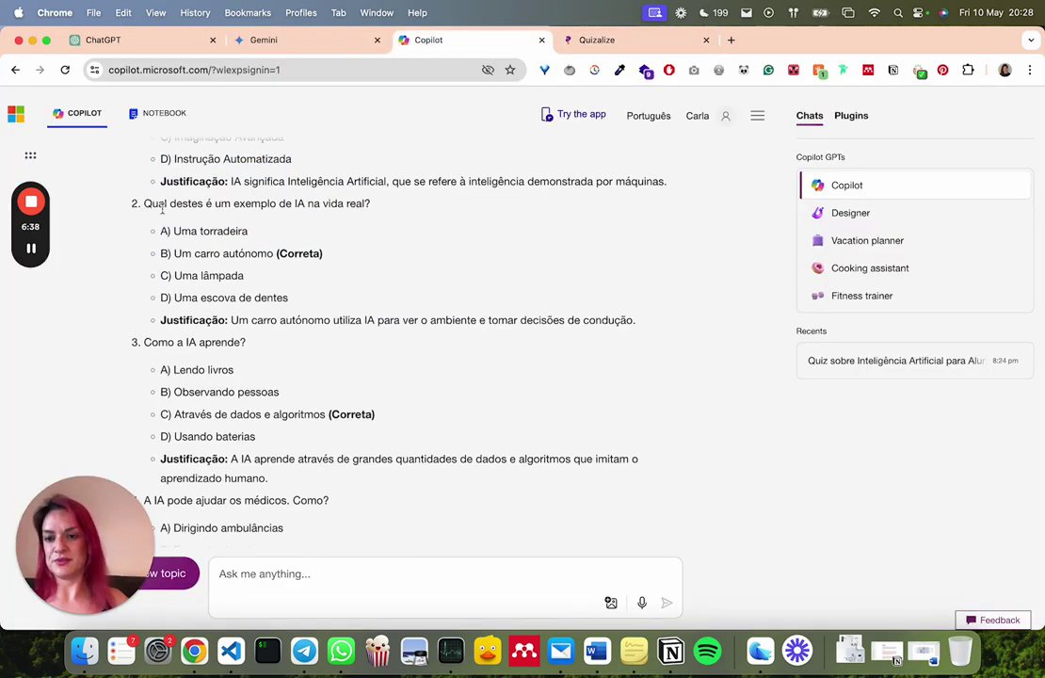
left_click_drag(143, 205, 623, 339)
key("super+c")
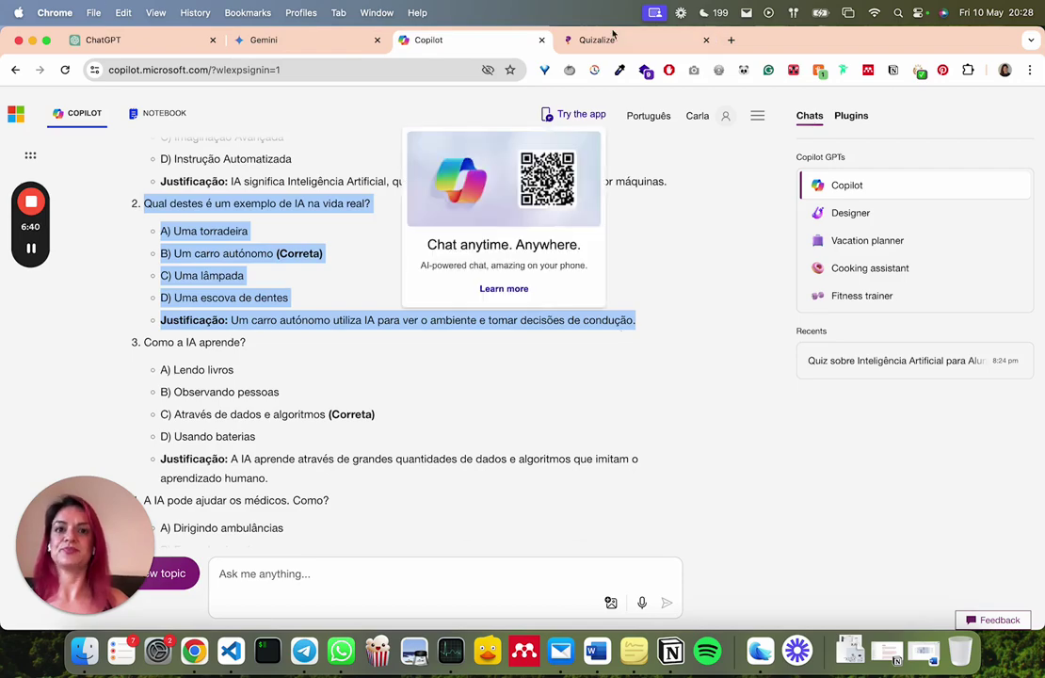
left_click(608, 40)
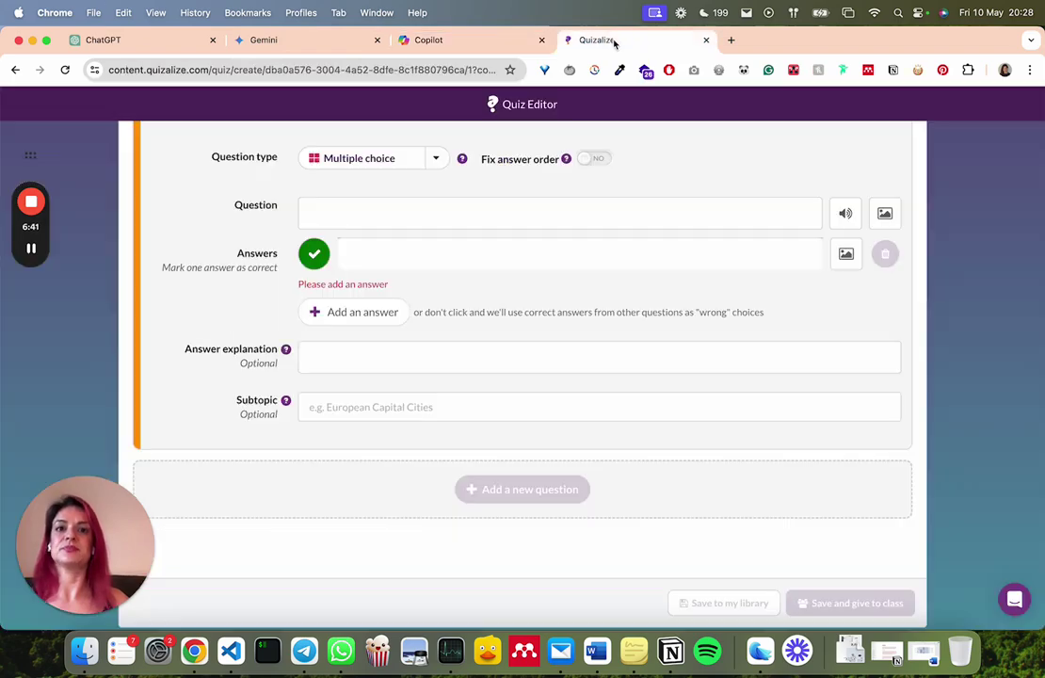
Paste question 2 into the Question field and cut its answer lines out
left_click(354, 214)
key("super+v")
left_click(564, 229)
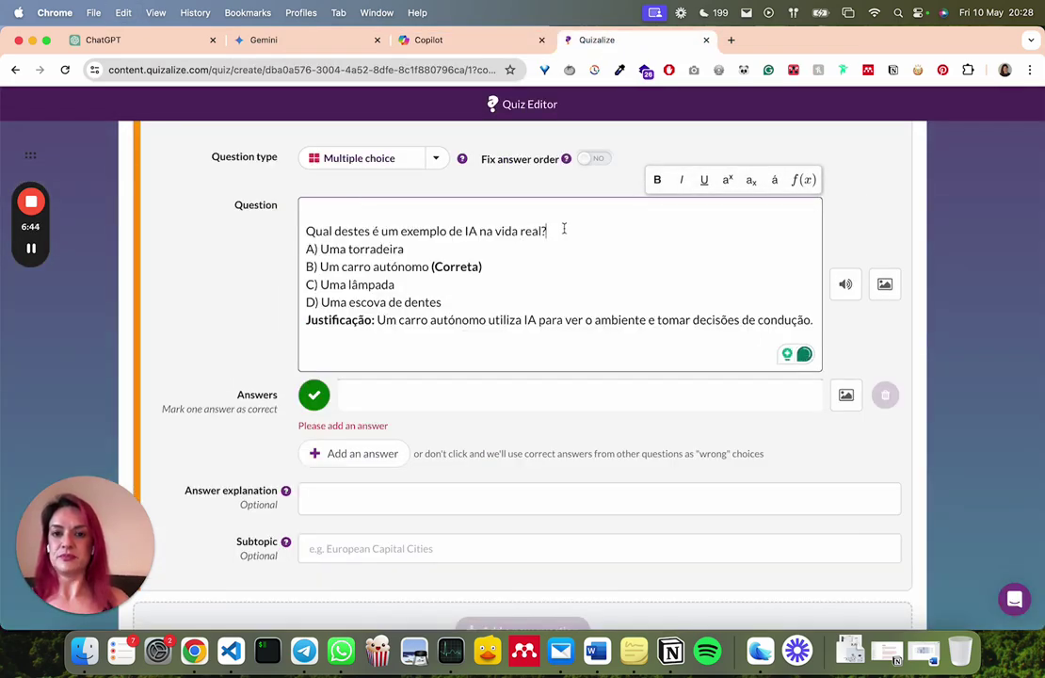
left_click_drag(564, 229, 617, 348)
key("super+x")
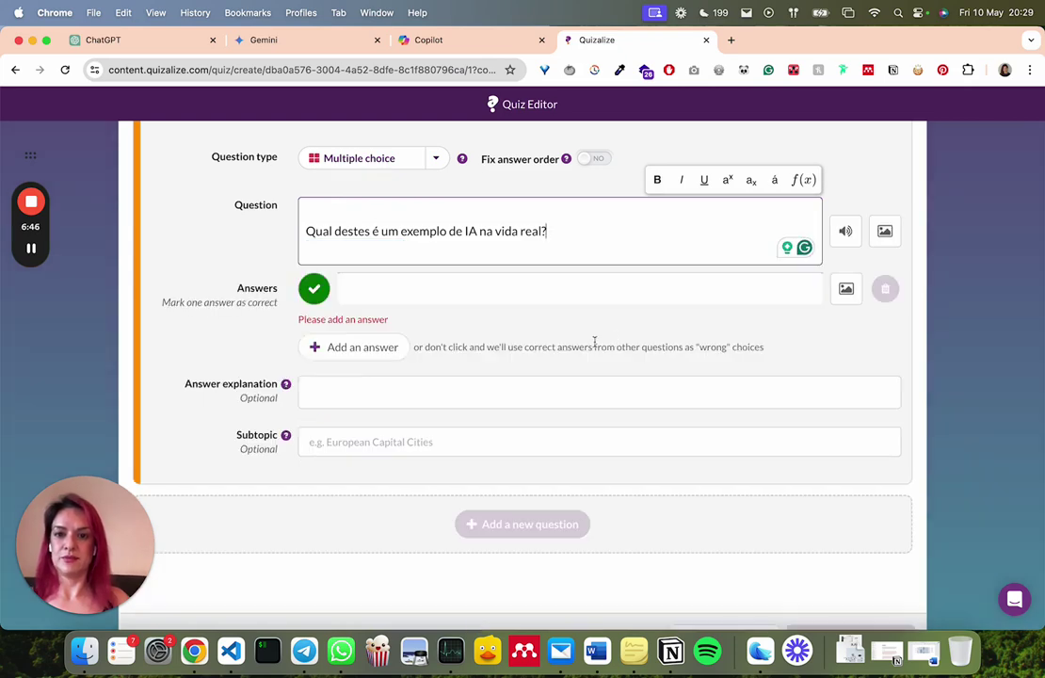
Put answers A and B) Um carro autónomo into their own answer fields
left_click(401, 284)
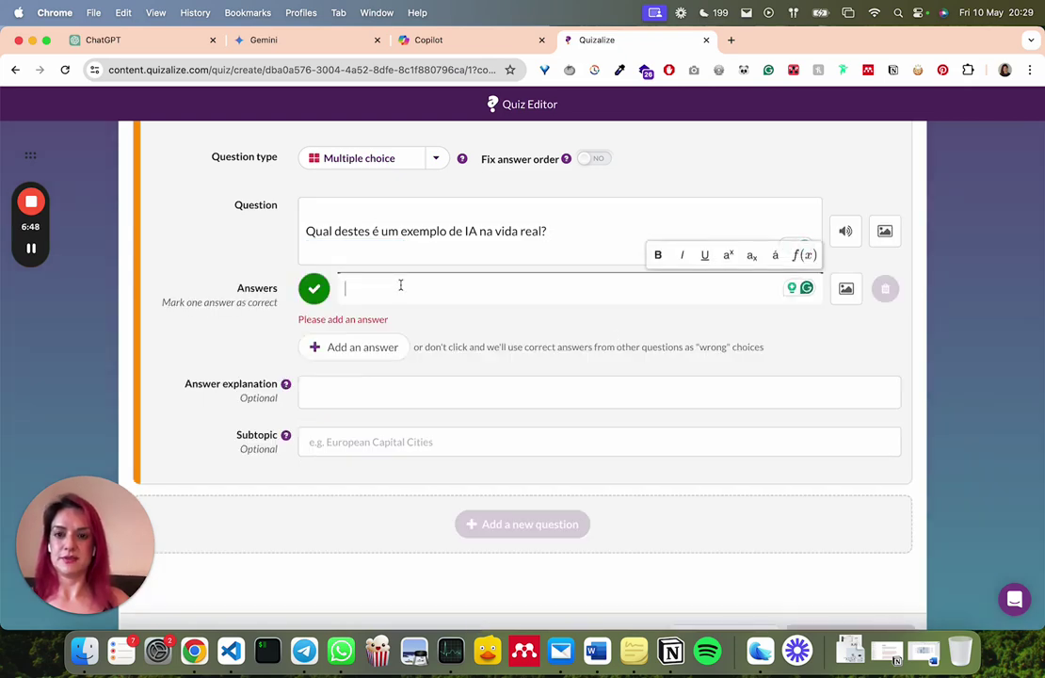
key("super+v")
left_click_drag(483, 285, 525, 378)
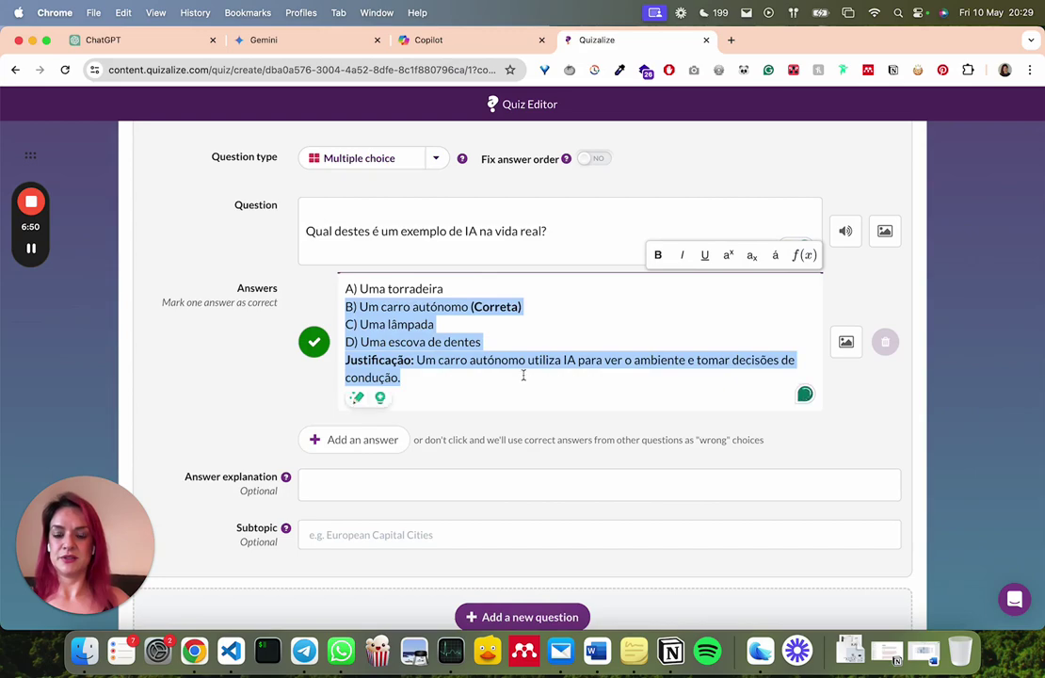
key("super+x")
left_click(396, 345)
key("super+v")
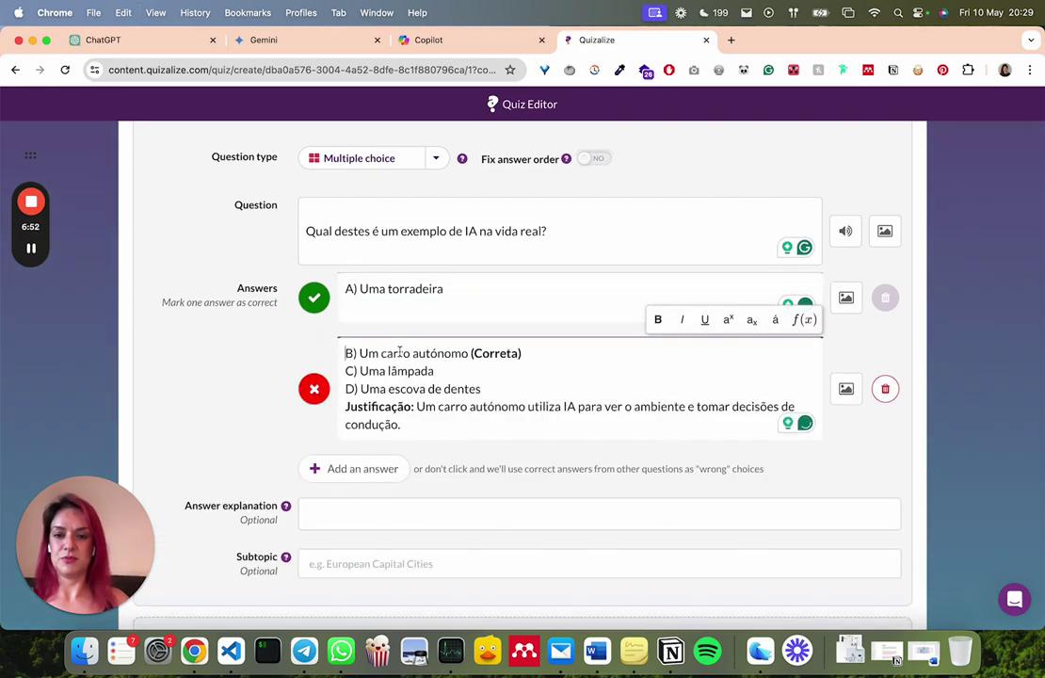
left_click_drag(548, 355, 572, 417)
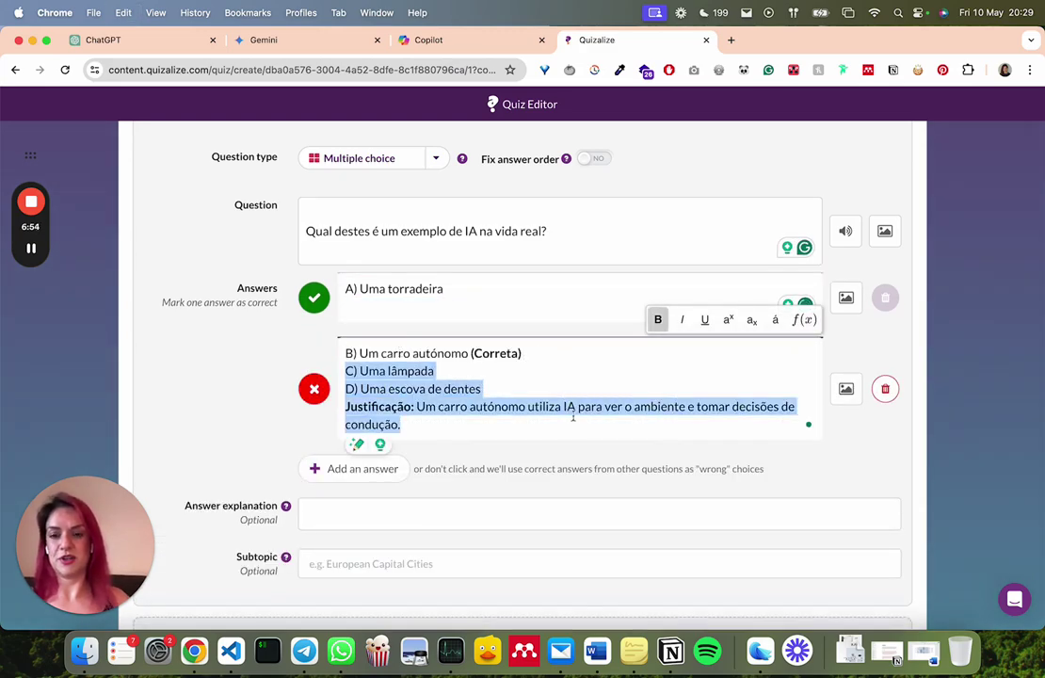
key("super+x")
Add answers C) Uma lâmpada and D, cutting the justification out of answer D
left_click(360, 397)
left_click(366, 396)
key("super+v")
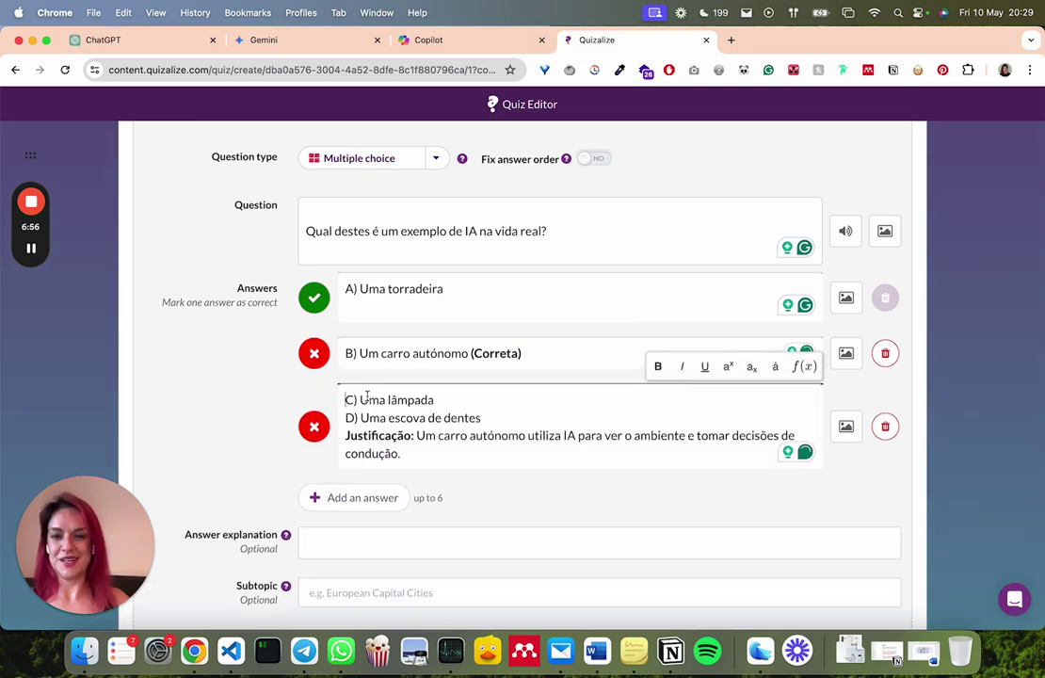
left_click_drag(463, 395, 478, 447)
key("super+x")
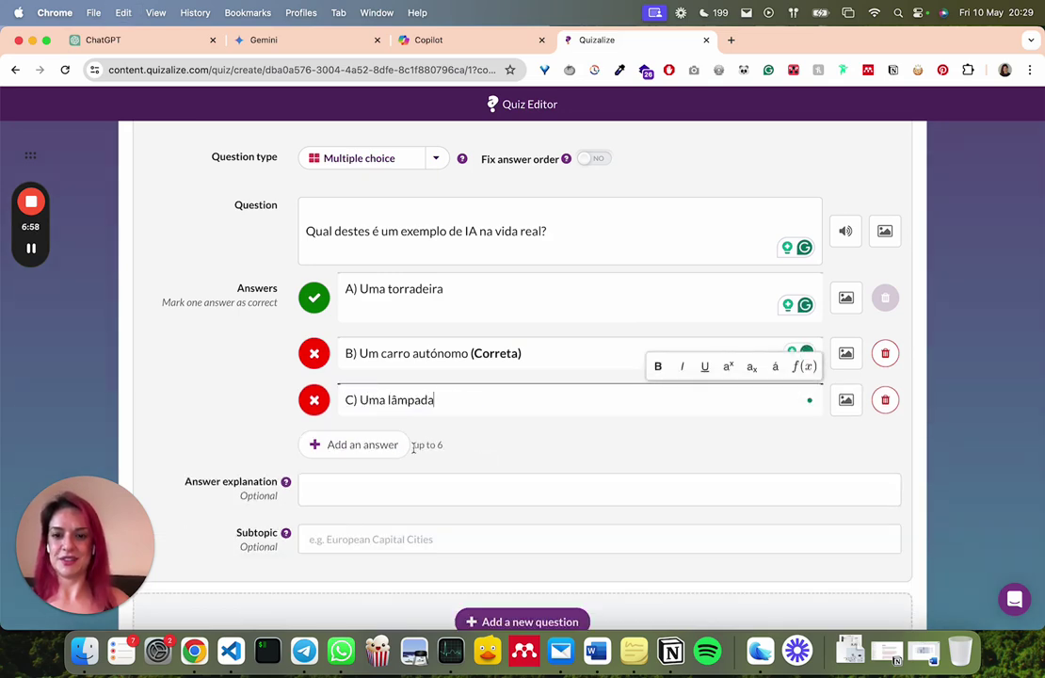
left_click(368, 445)
left_click(368, 444)
key("super+v")
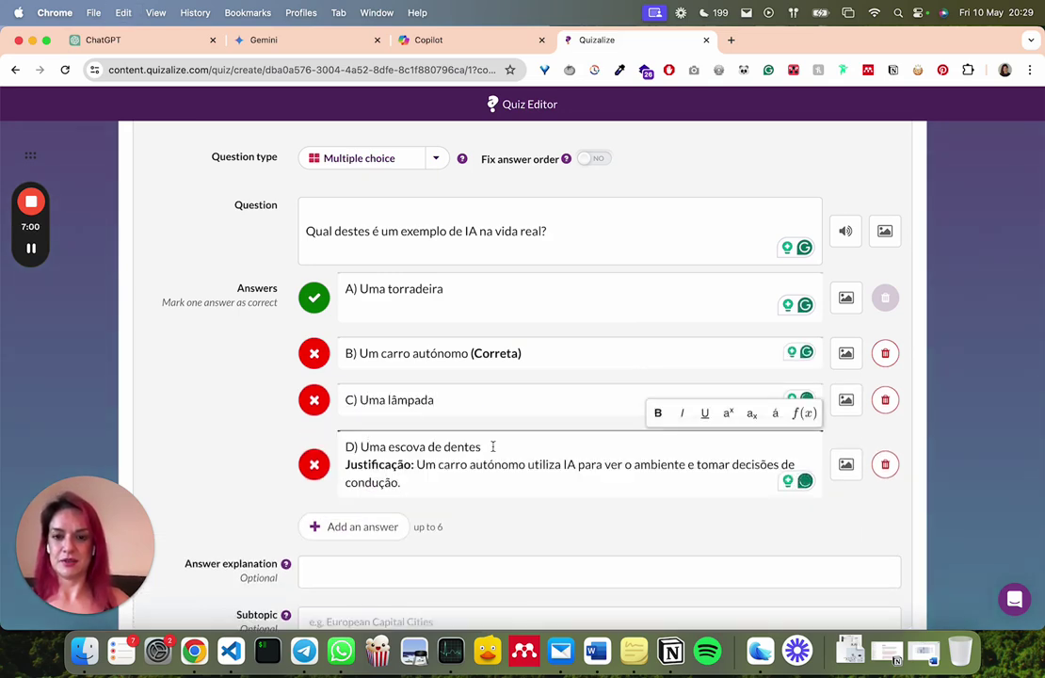
left_click_drag(493, 446, 539, 518)
key("super+x")
Add the justification as the explanation, strip '(Correta)', and mark Um carro autónomo correct
scroll(538, 513, "down", 3)
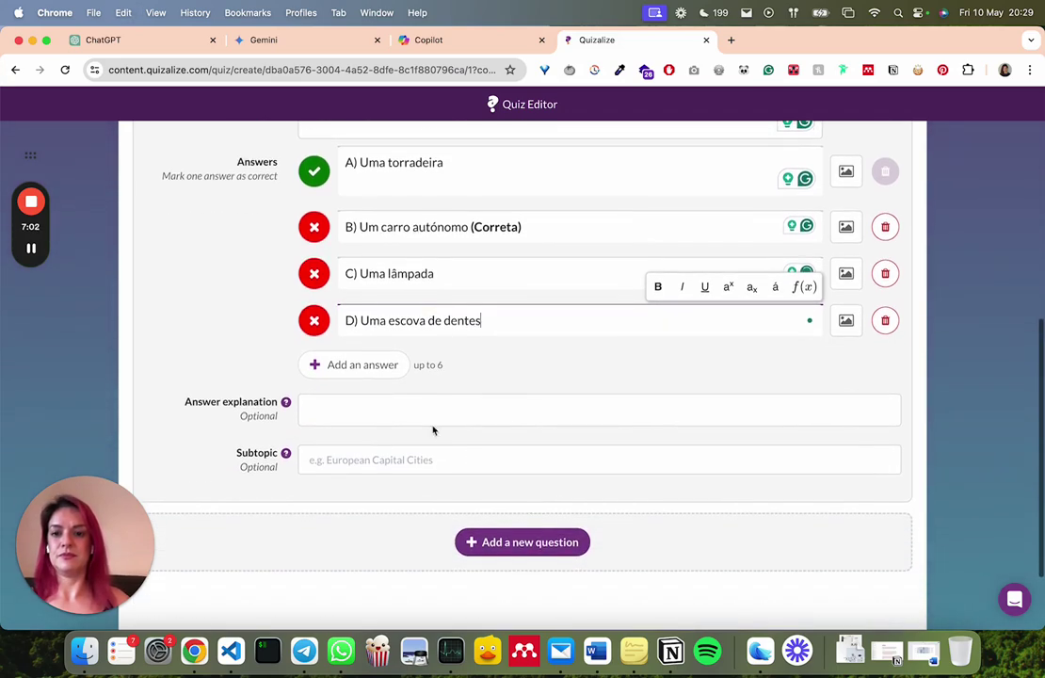
left_click(390, 407)
key("super+v")
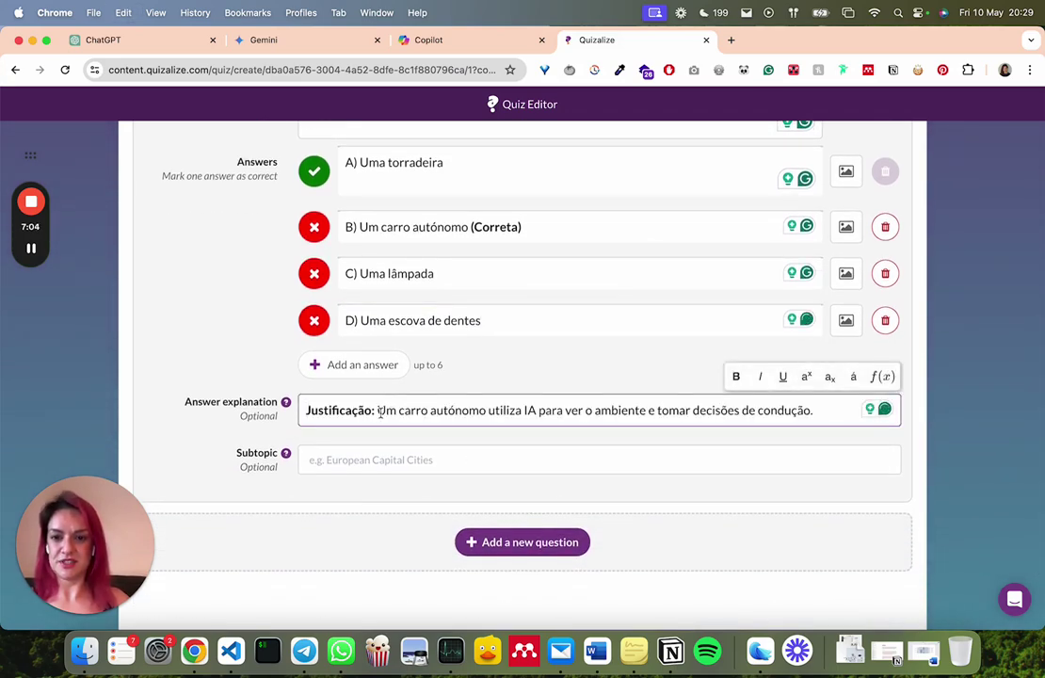
left_click_drag(377, 411, 267, 408)
key("BackSpace")
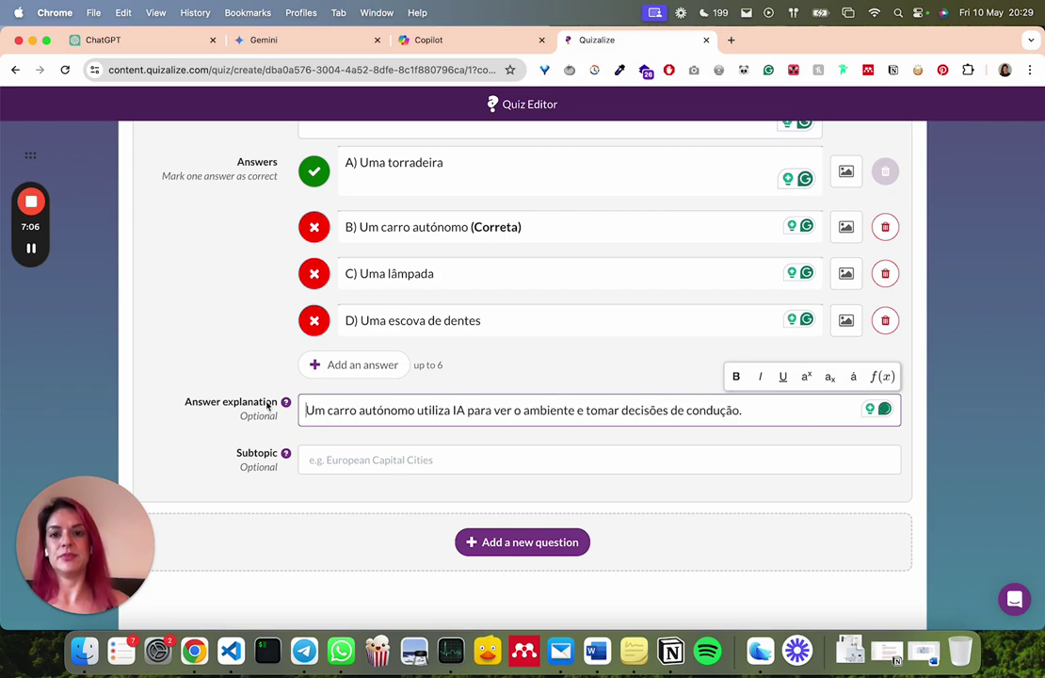
left_click_drag(552, 226, 471, 227)
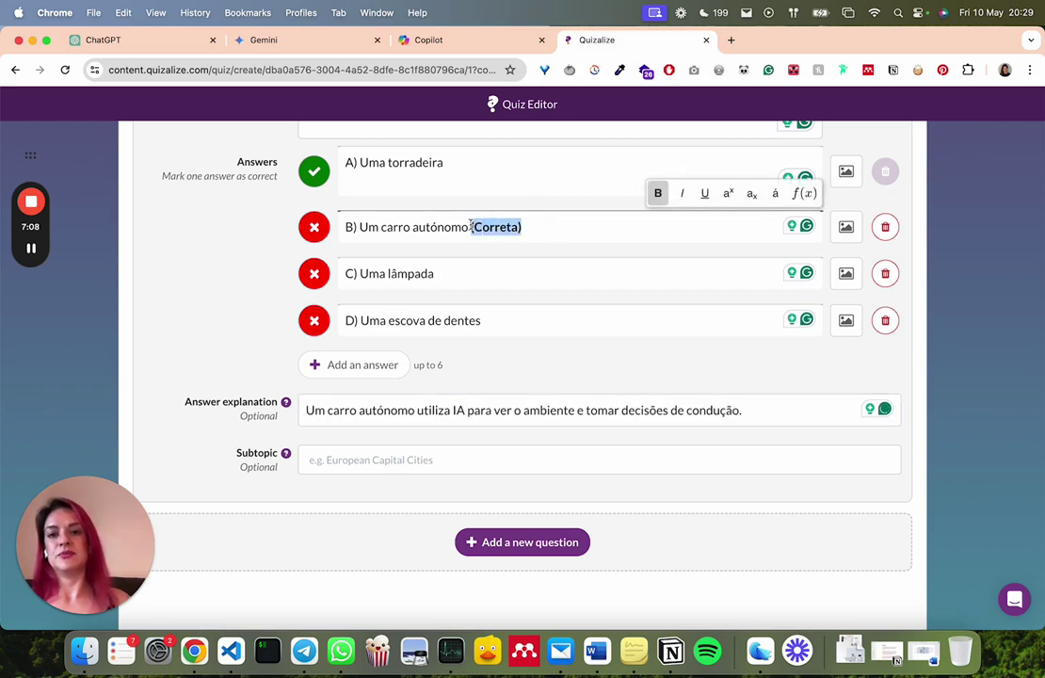
key("BackSpace")
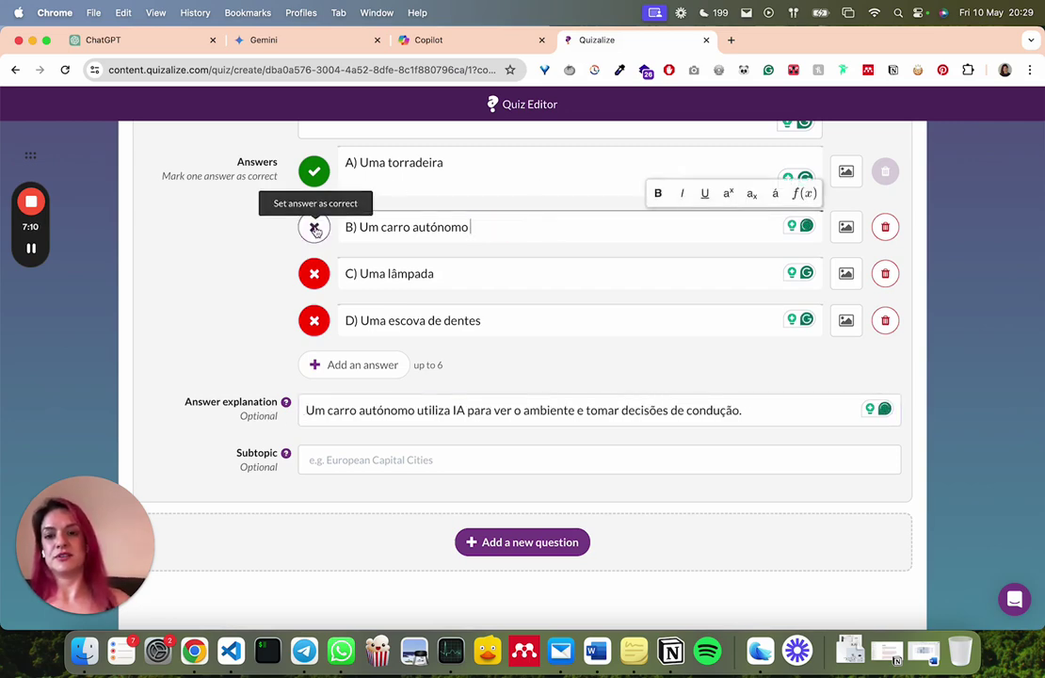
left_click(313, 227)
scroll(292, 268, "up", 2)
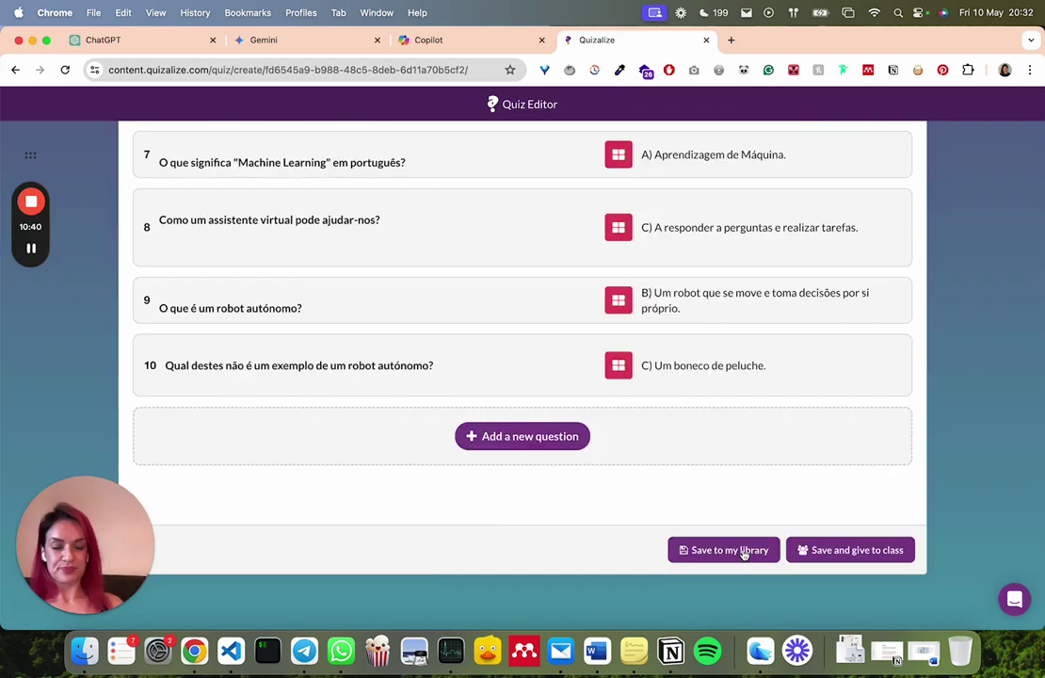
Review all 10 questions and save the quiz to My Library
scroll(741, 555, "up", 15)
scroll(741, 555, "down", 2)
scroll(741, 555, "down", 1)
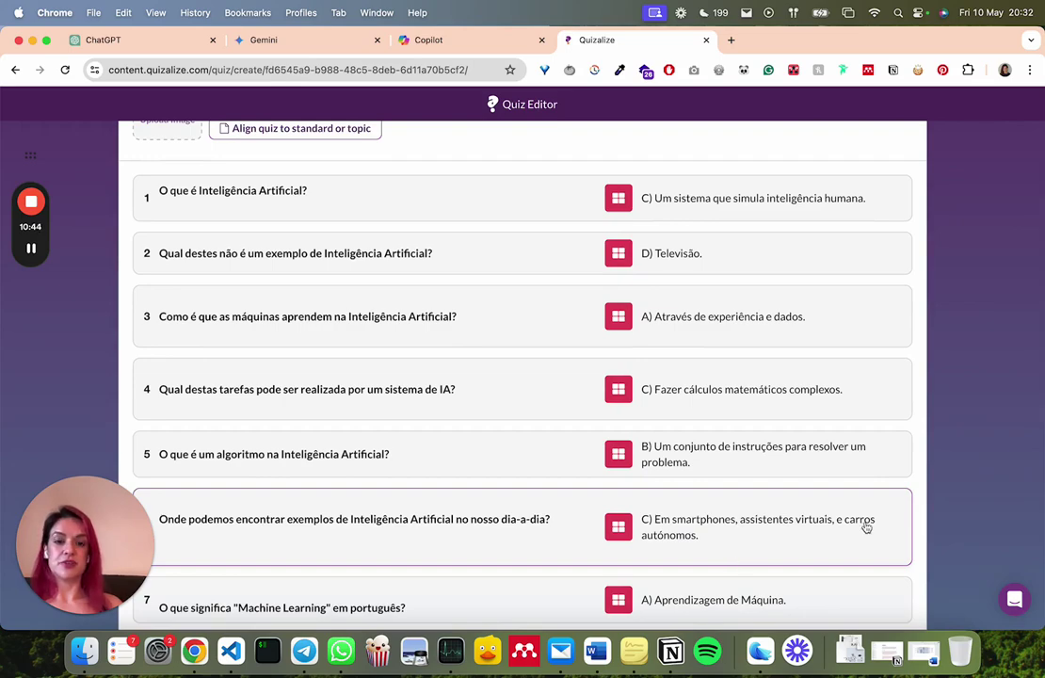
scroll(866, 528, "down", 5)
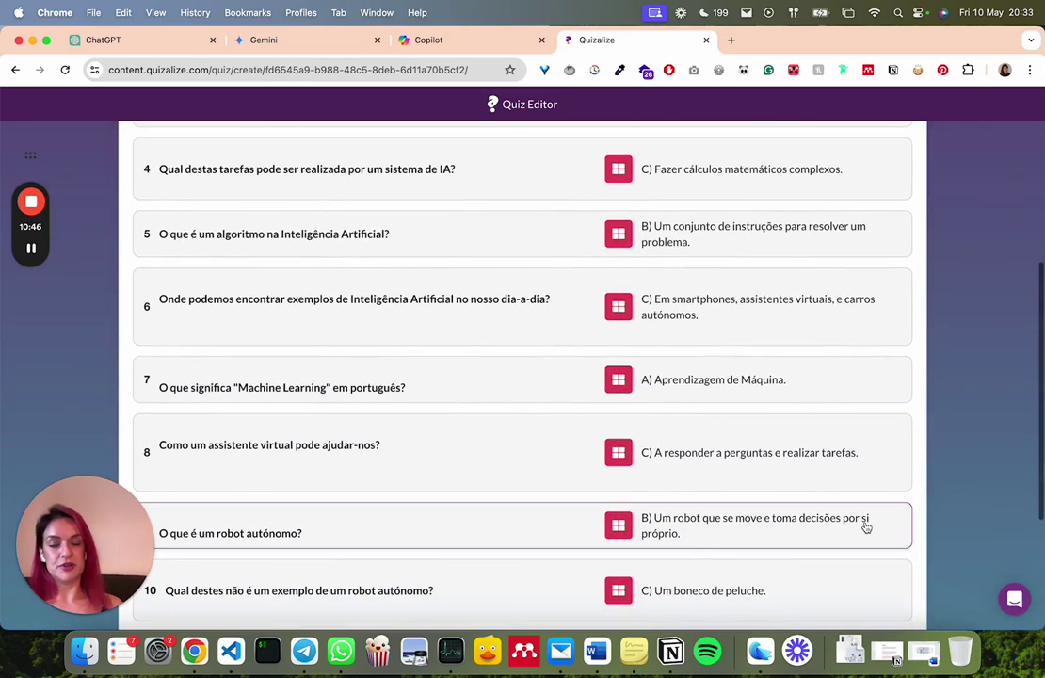
scroll(941, 435, "down", 5)
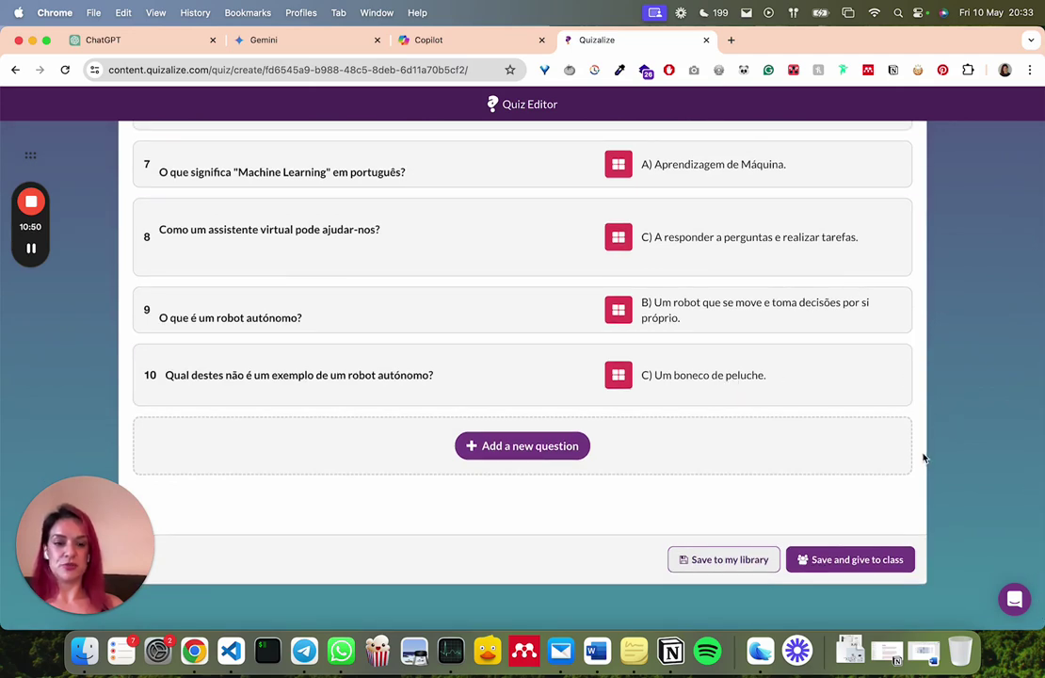
scroll(923, 459, "down", 1)
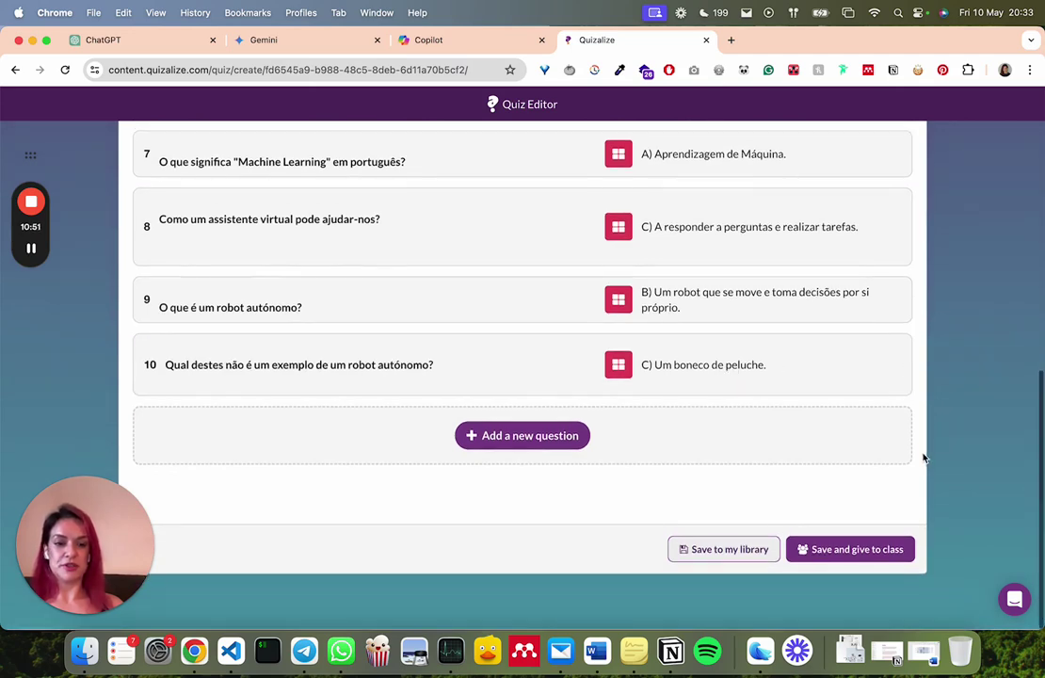
left_click(727, 555)
Acknowledge the Quiz Saved! message and browse My Library for the new 10-question quiz
left_click(502, 401)
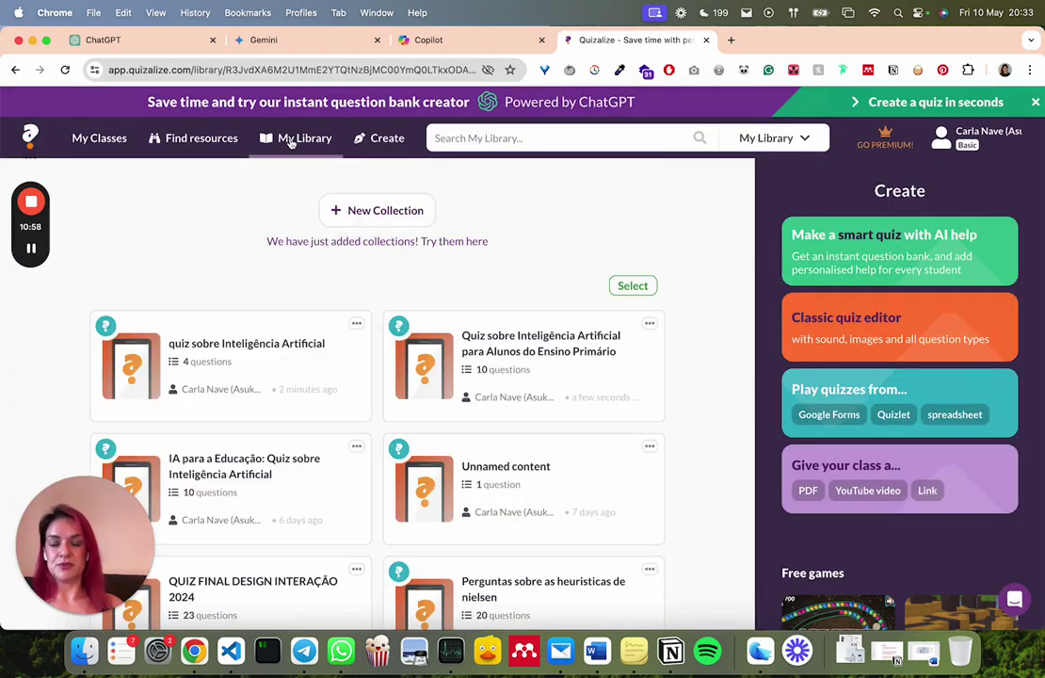
scroll(234, 259, "down", 5)
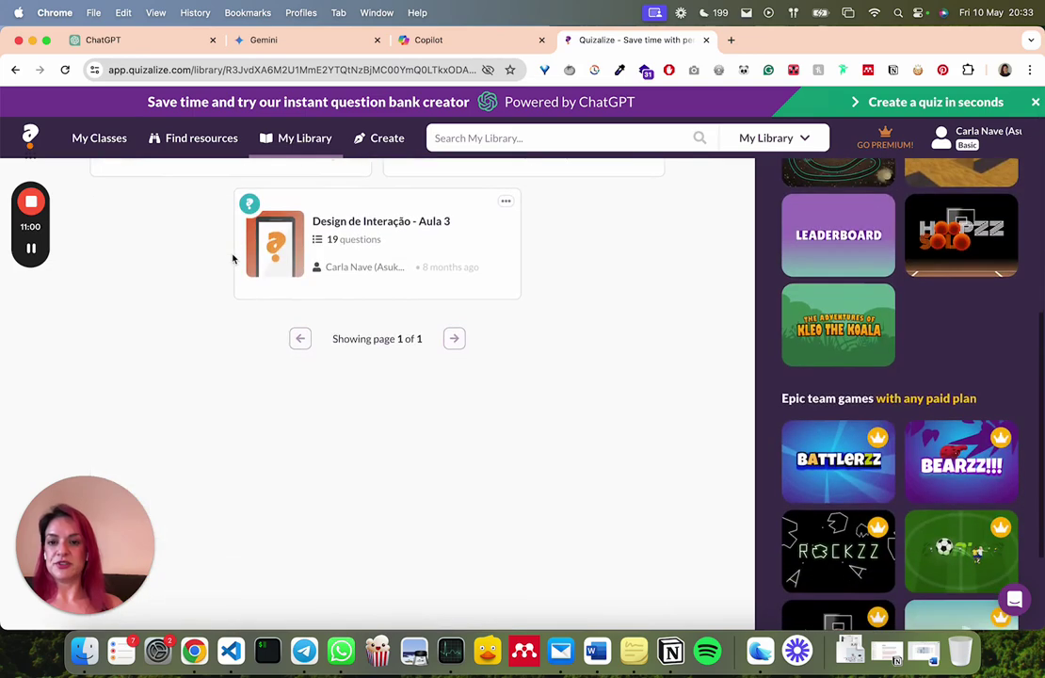
scroll(234, 259, "up", 5)
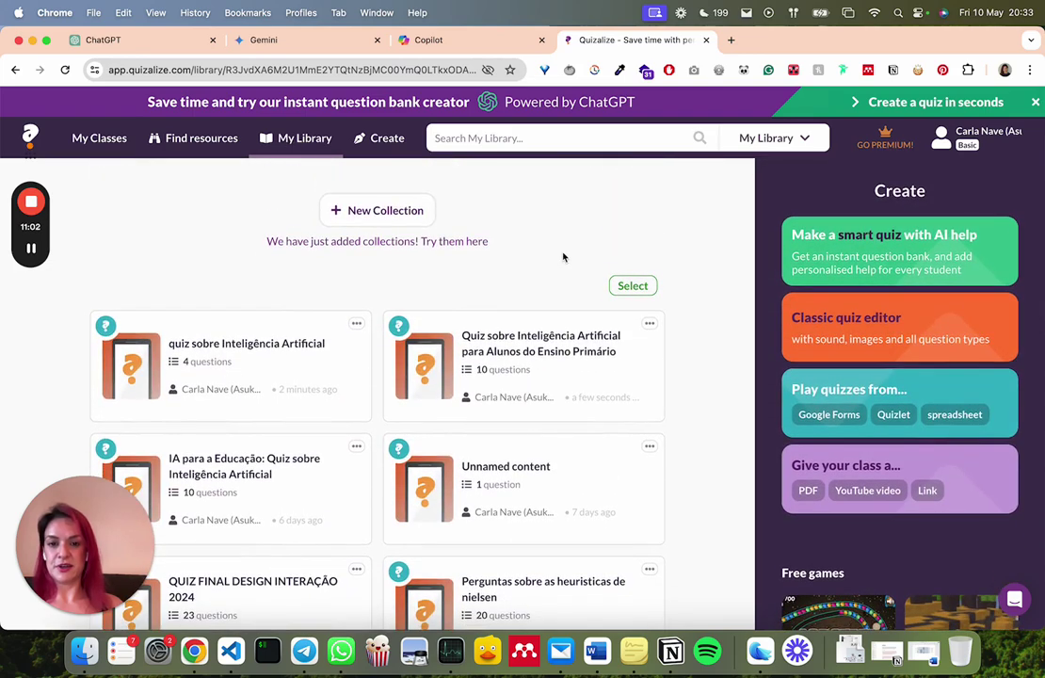
left_click(517, 373)
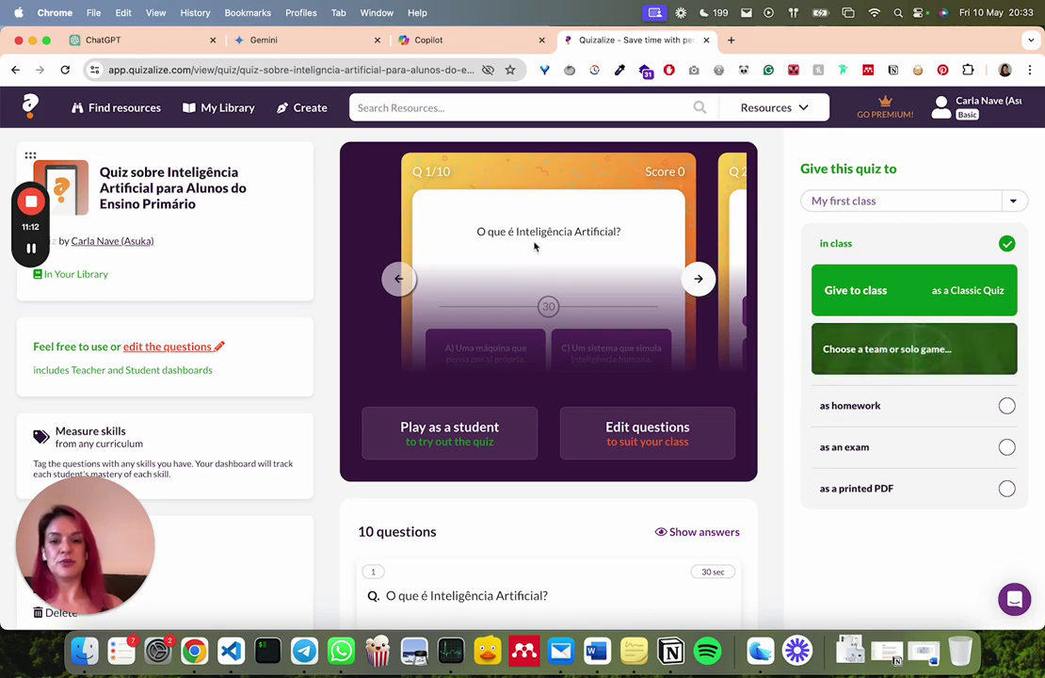
scroll(465, 217, "down", 2)
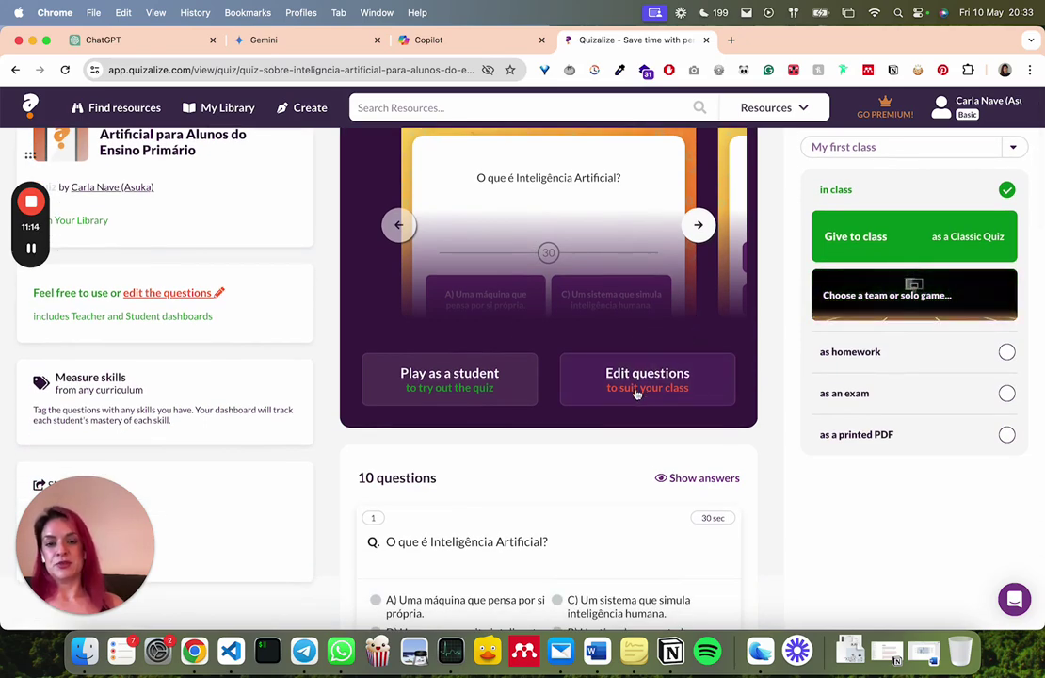
scroll(587, 259, "down", 6)
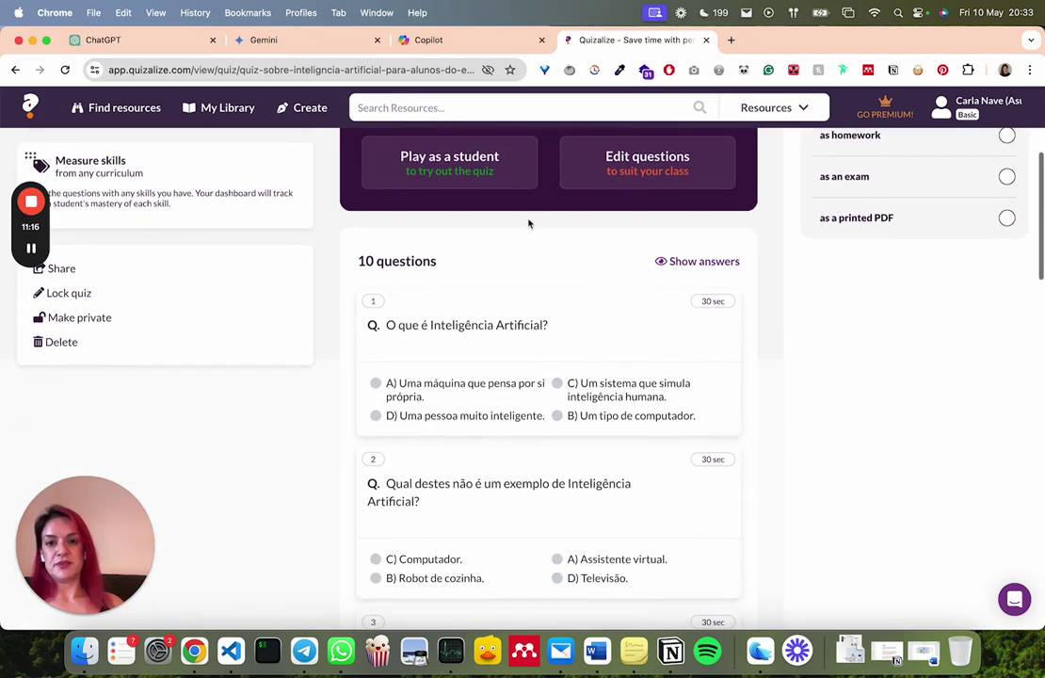
left_click(692, 192)
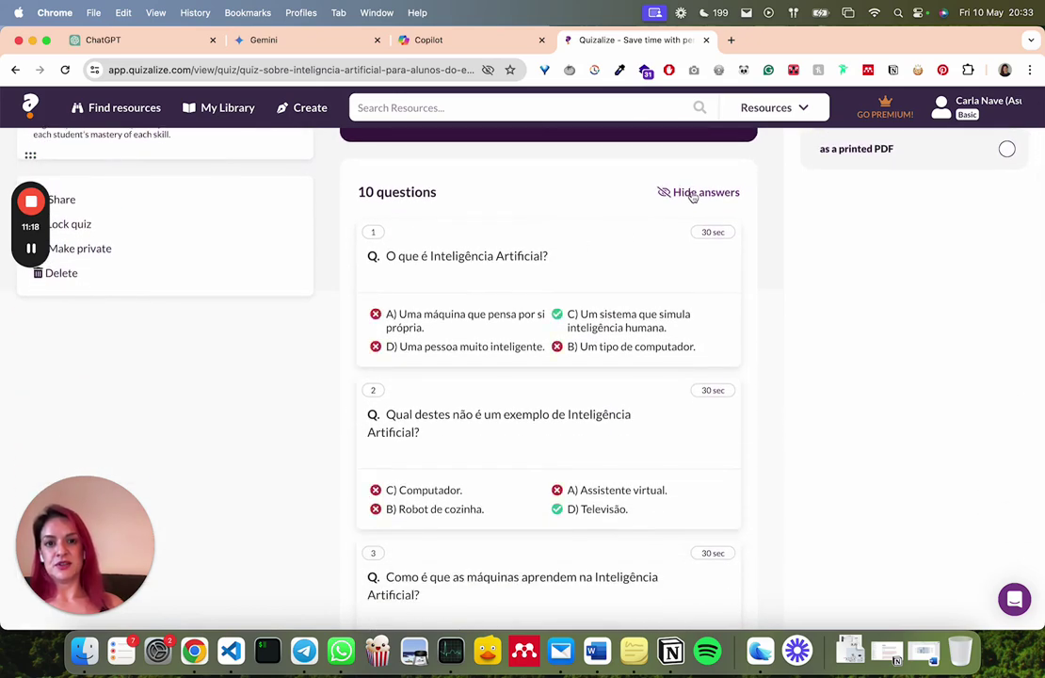
scroll(668, 236, "down", 2)
scroll(664, 241, "down", 20)
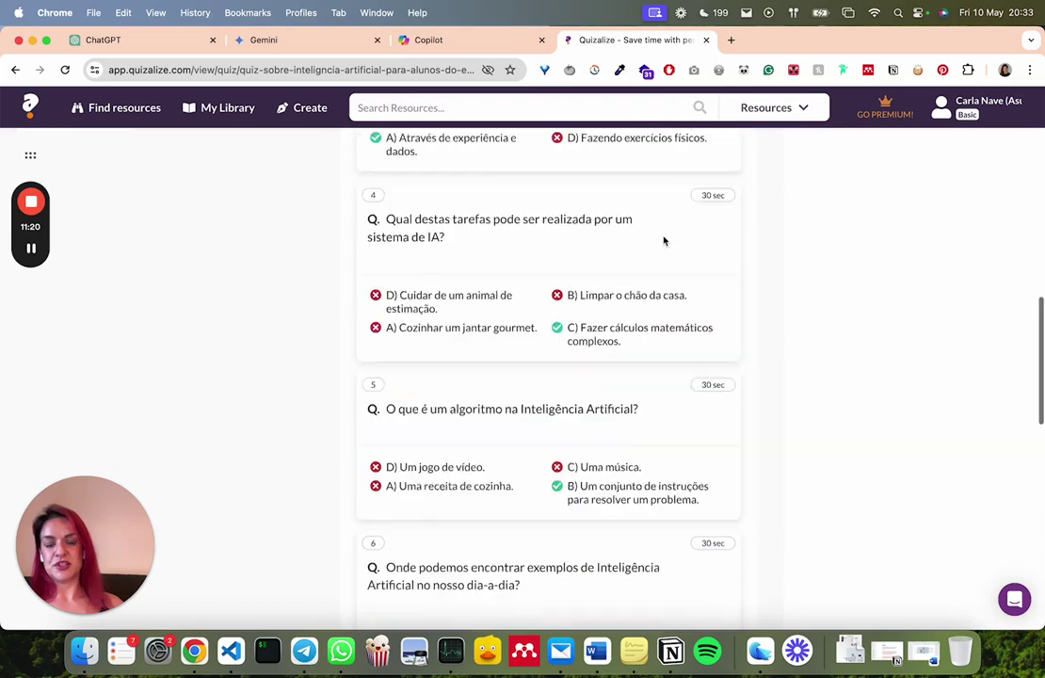
scroll(664, 241, "up", 15)
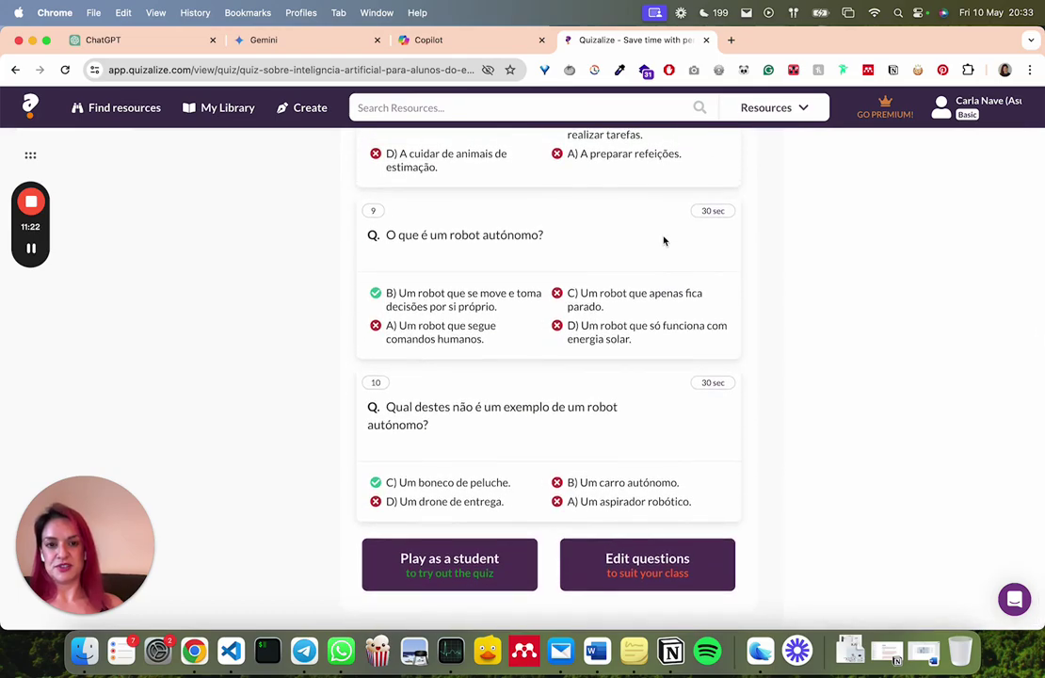
scroll(664, 241, "up", 5)
scroll(664, 241, "down", 4)
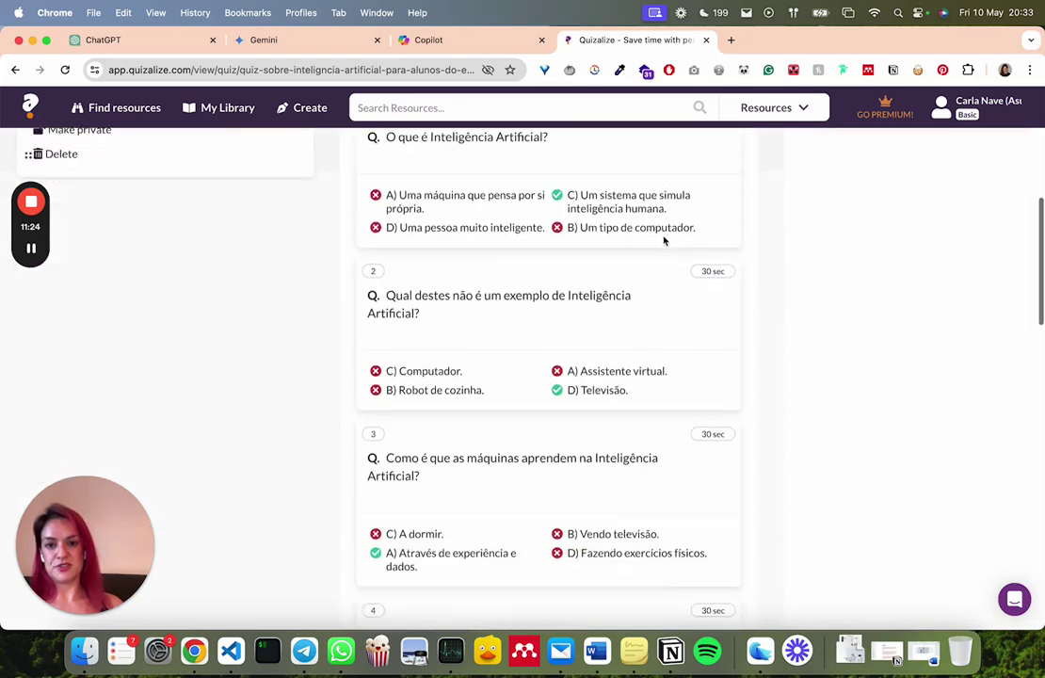
scroll(664, 241, "down", 3)
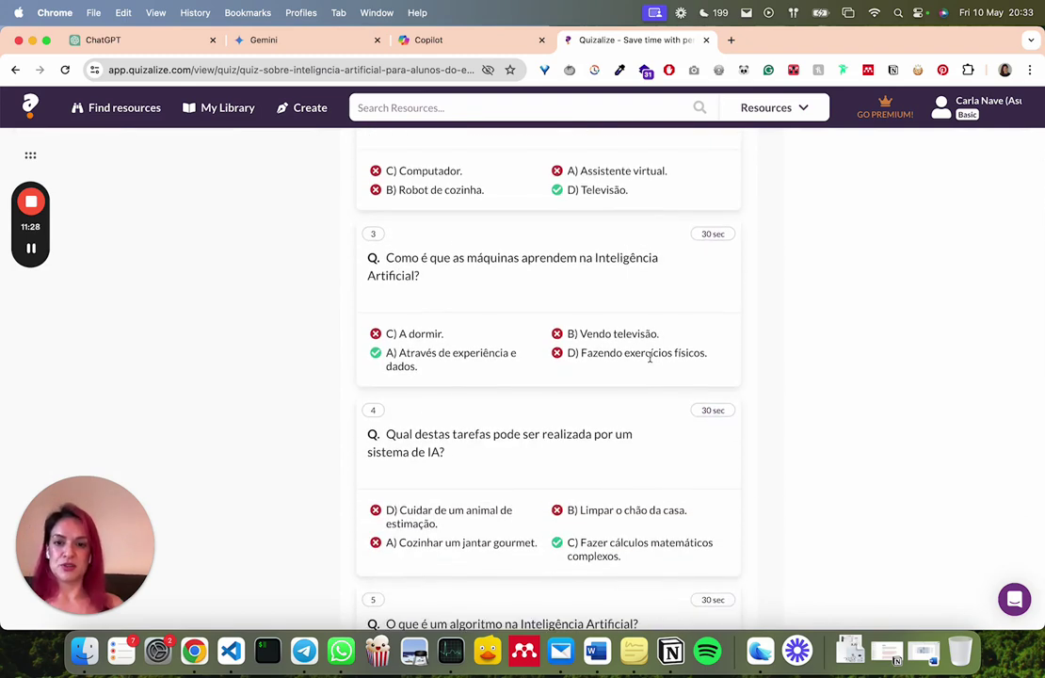
scroll(649, 357, "up", 8)
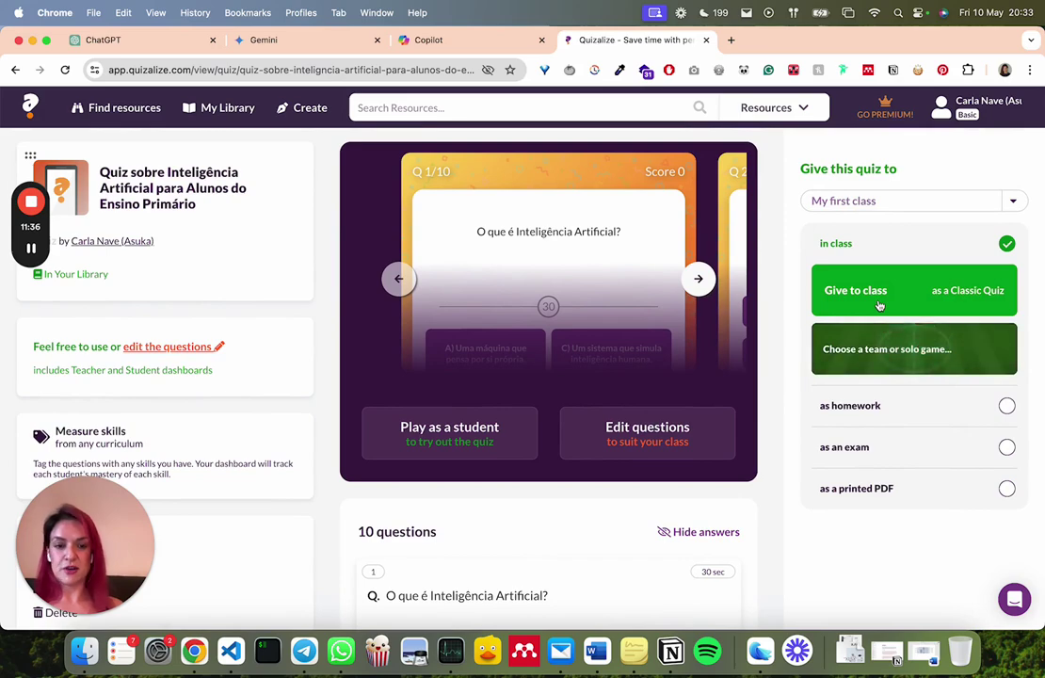
Assign the AI quiz to My first class with Randomize question order switched on
left_click(911, 284)
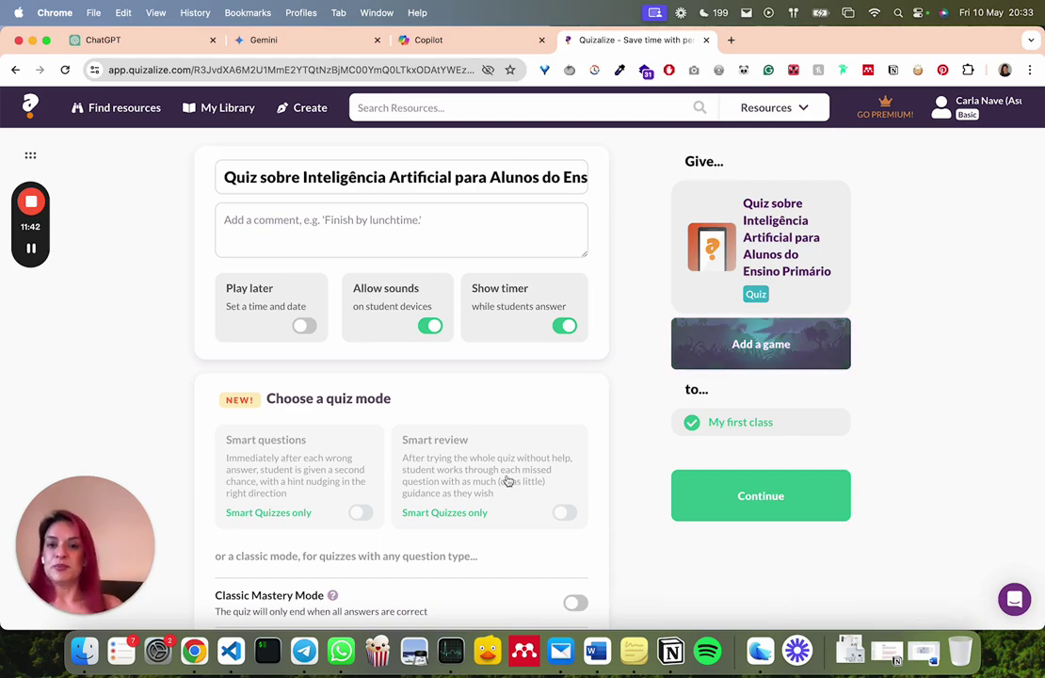
scroll(507, 481, "down", 8)
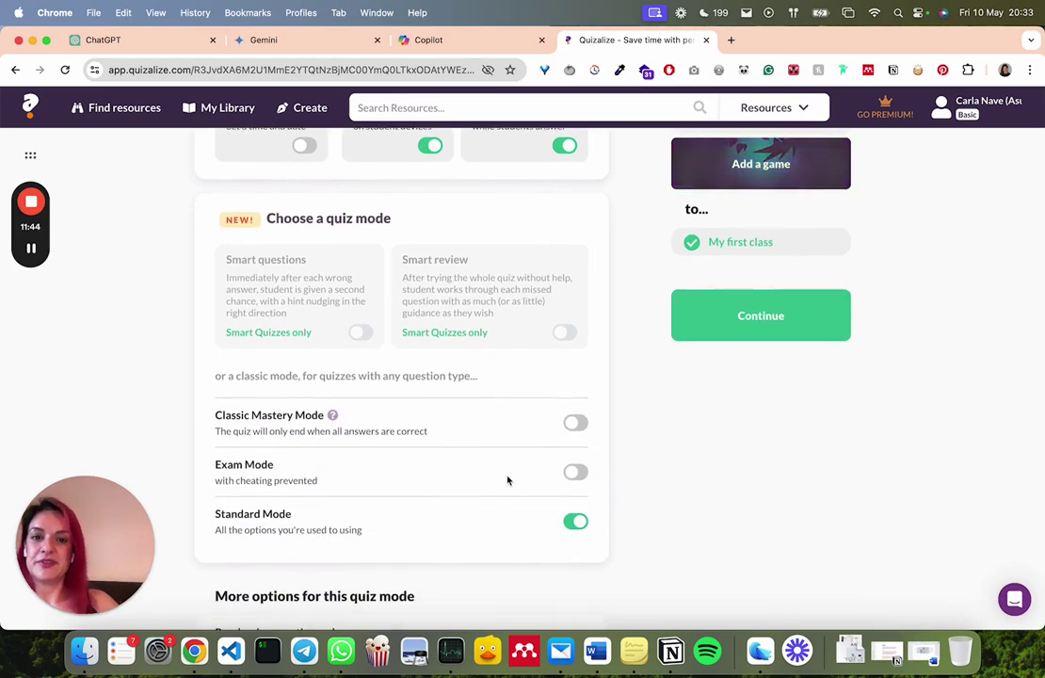
scroll(507, 481, "down", 2)
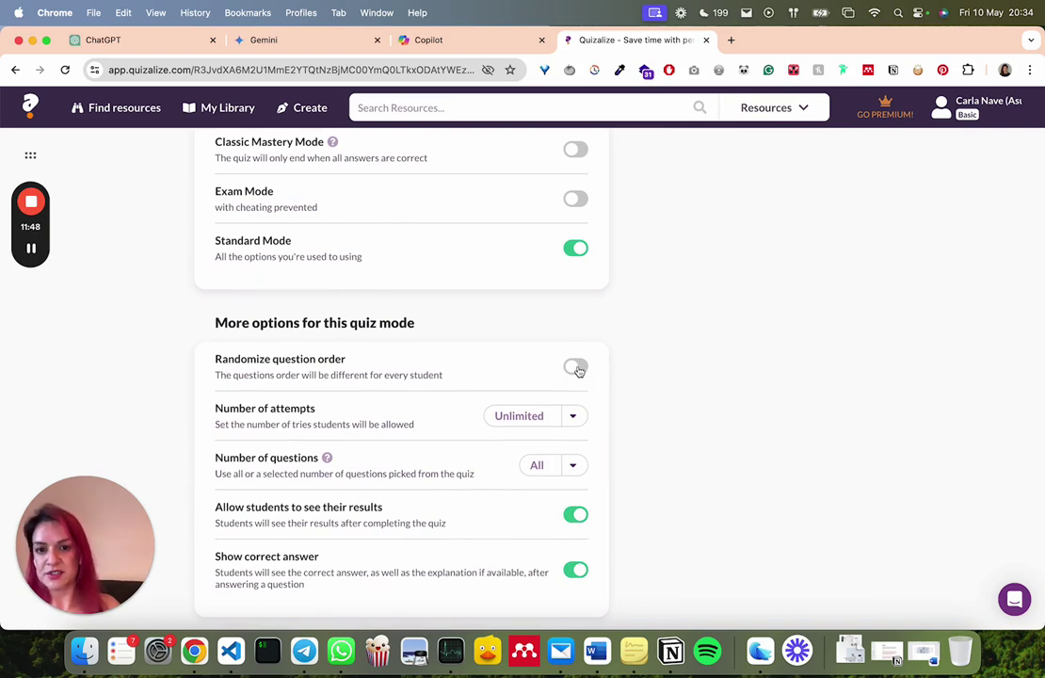
left_click(576, 368)
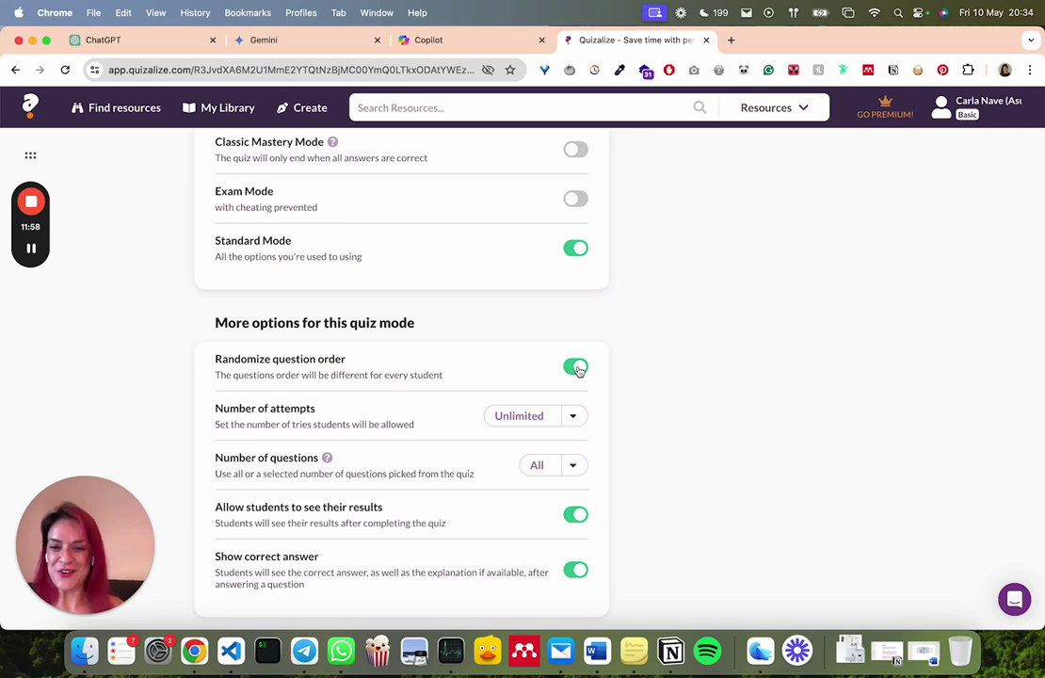
scroll(700, 361, "down", 2)
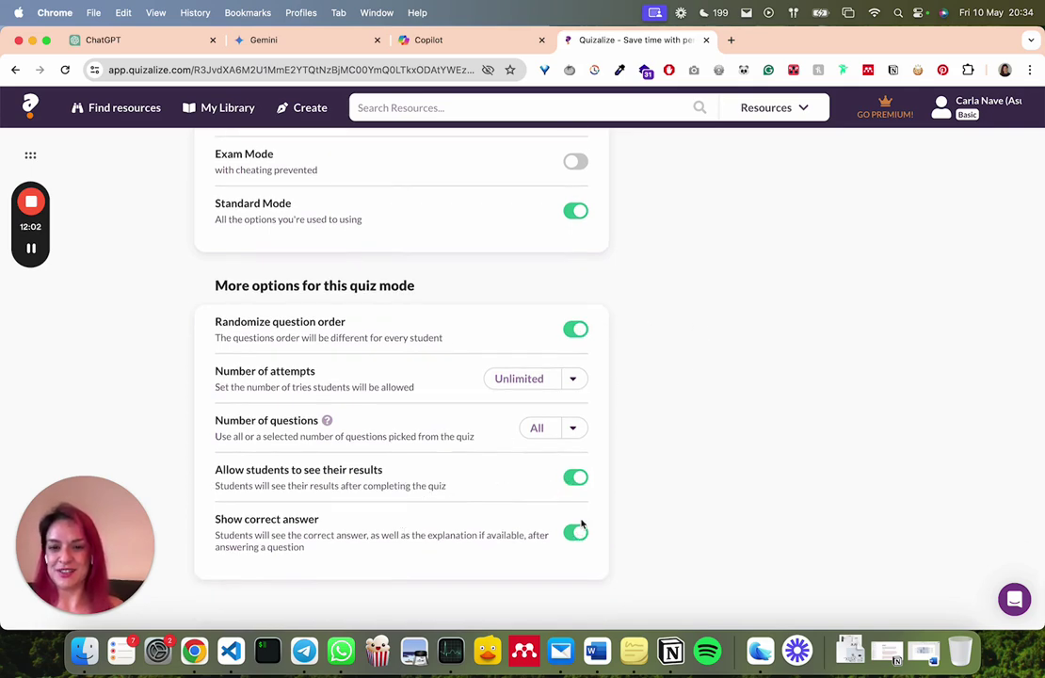
scroll(1018, 537, "up", 1)
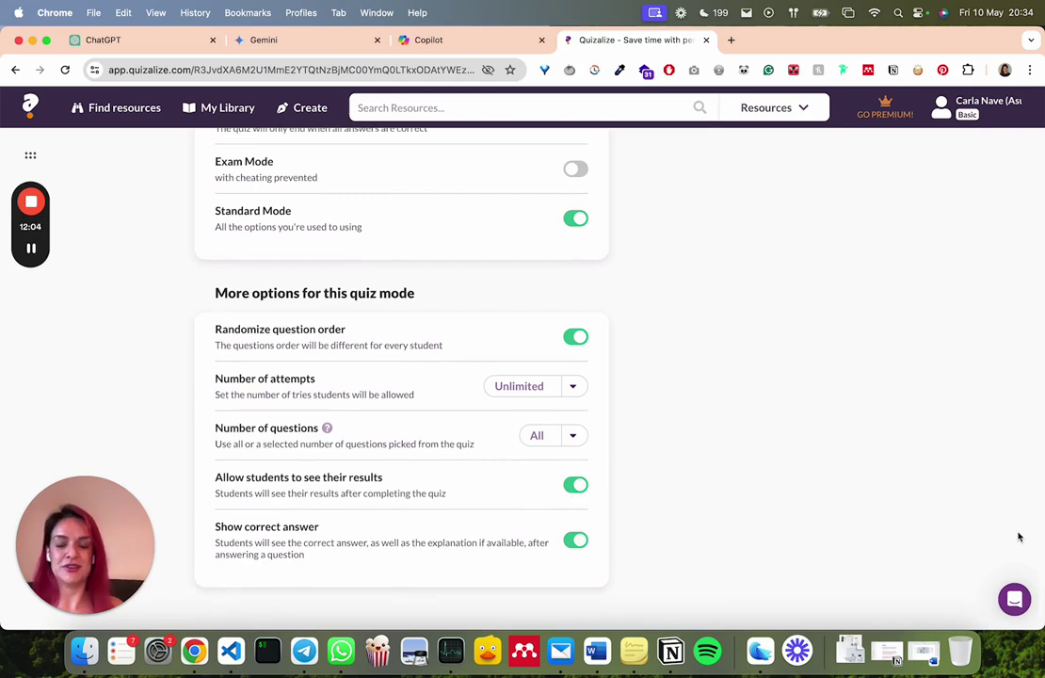
scroll(1018, 536, "up", 10)
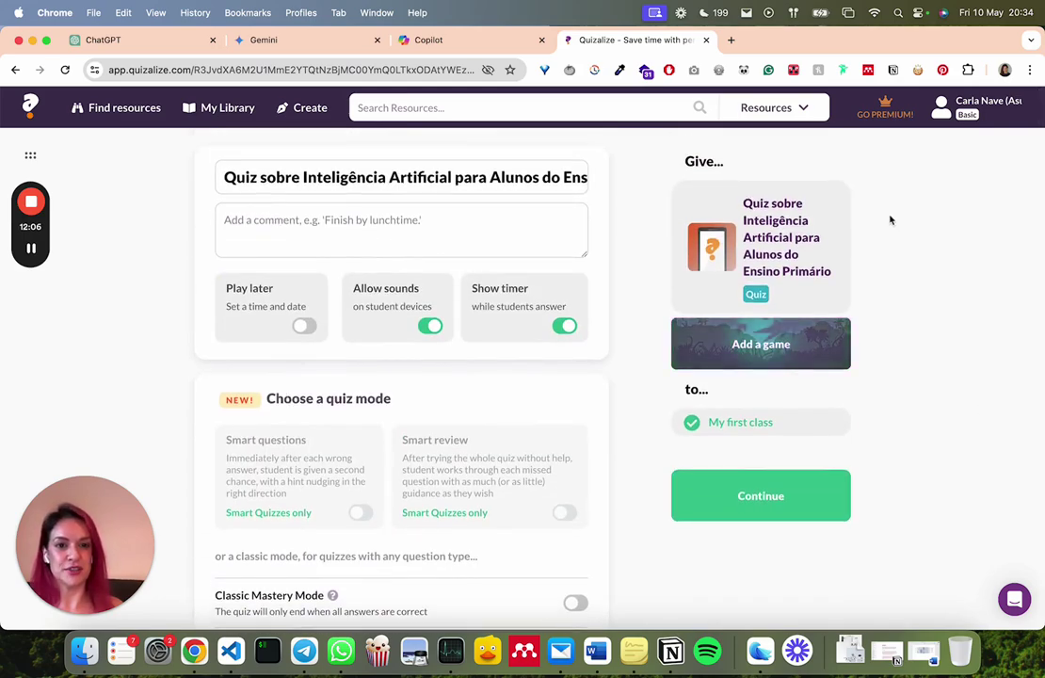
left_click(739, 516)
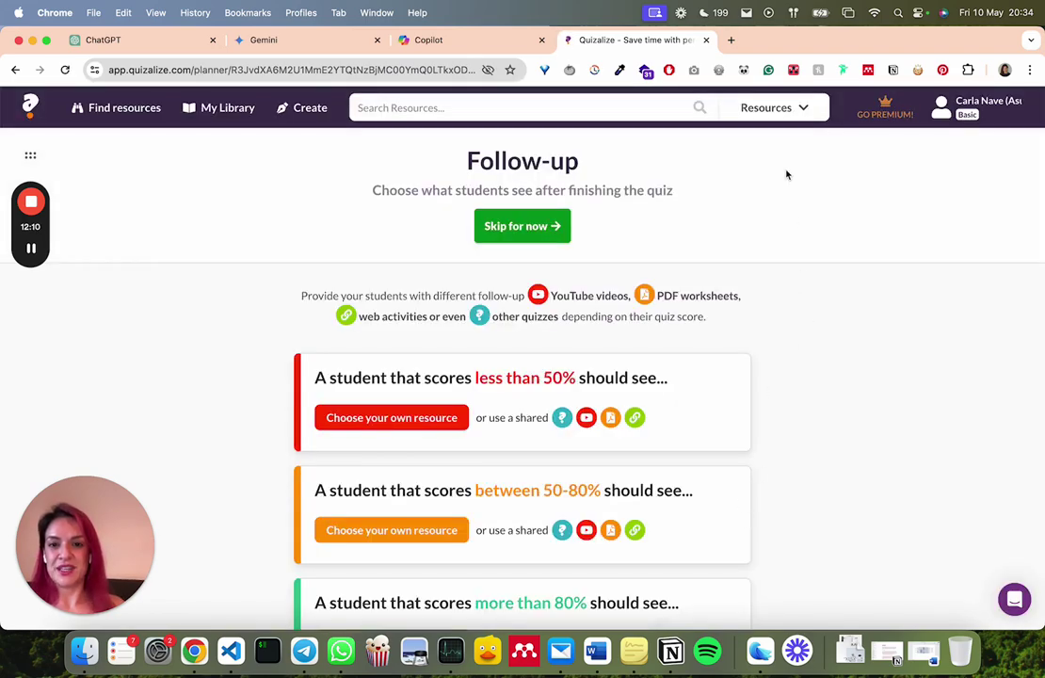
Skip the follow-up resources to reach the quiz's class dashboard with its join code
scroll(787, 174, "down", 1)
scroll(788, 174, "up", 1)
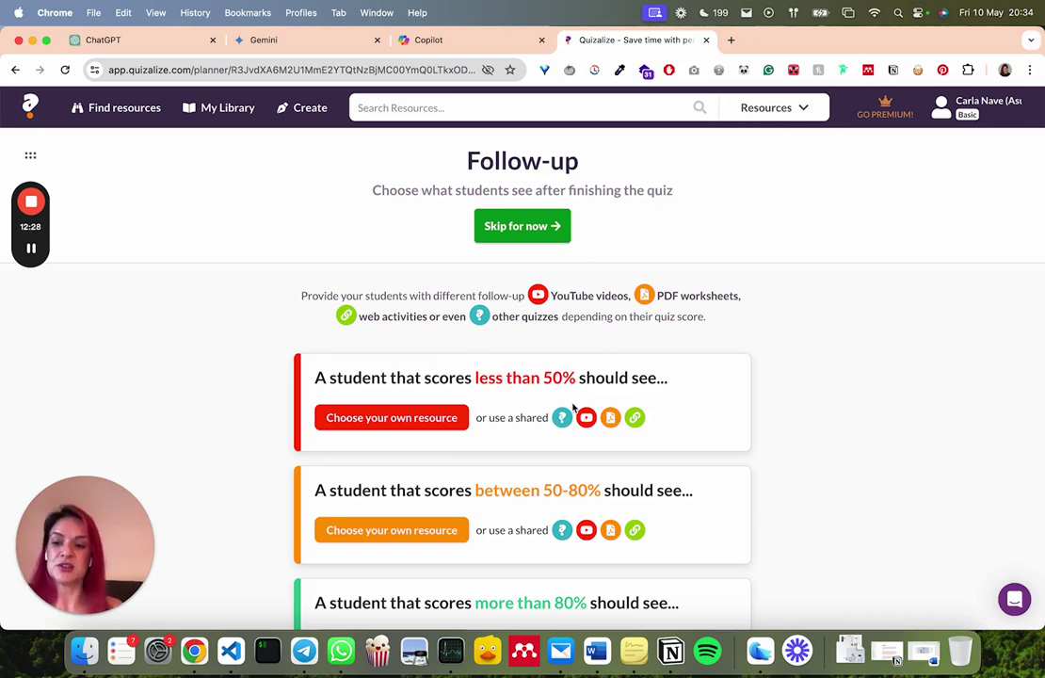
scroll(571, 409, "down", 2)
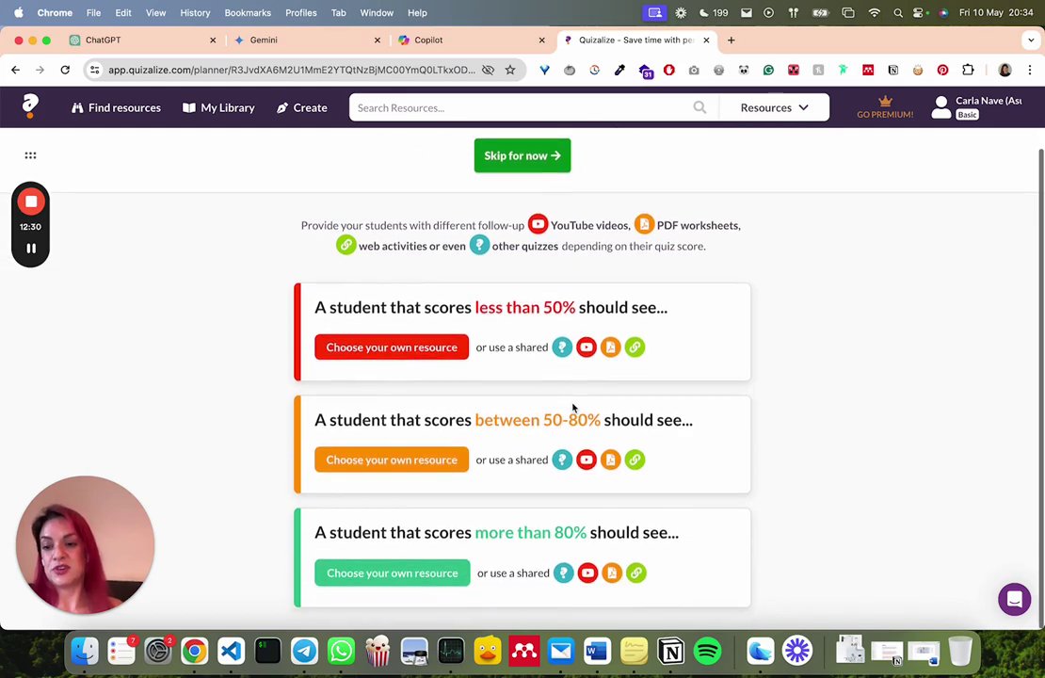
scroll(586, 467, "up", 3)
left_click(546, 235)
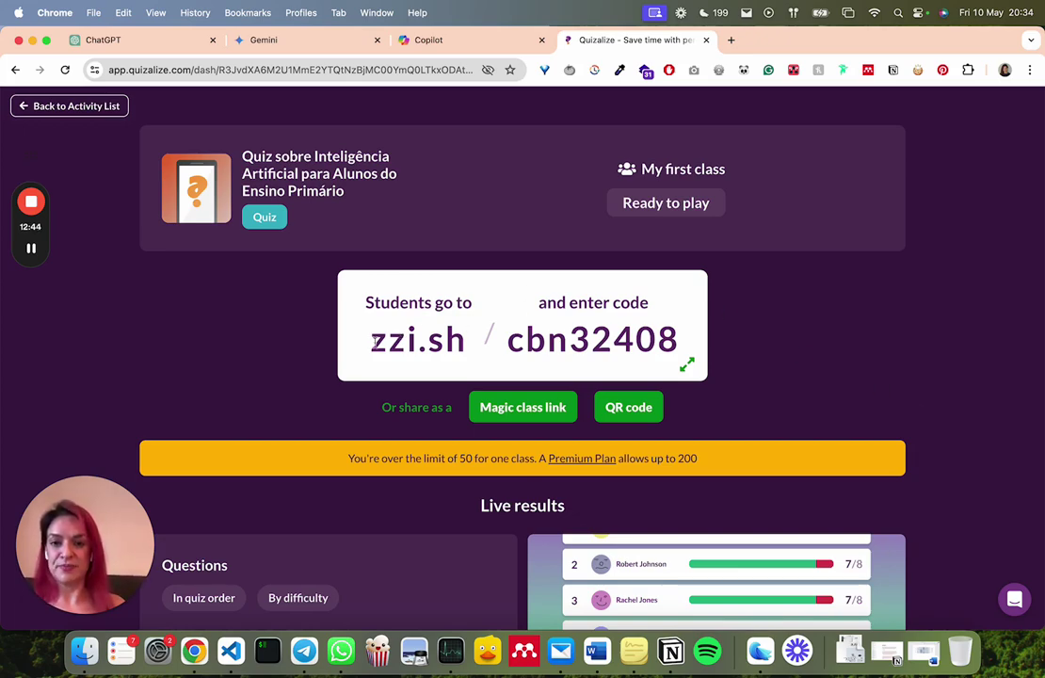
Copy the student site address zzi.sh and open a new Chrome Incognito window
left_click_drag(371, 342, 486, 348)
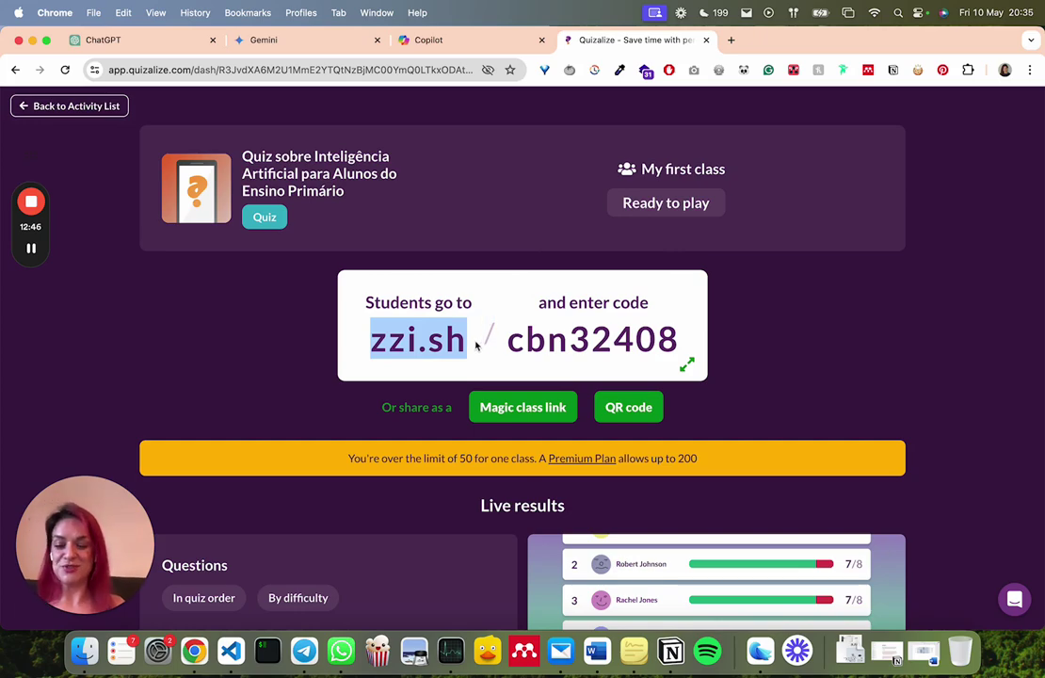
key("super+c")
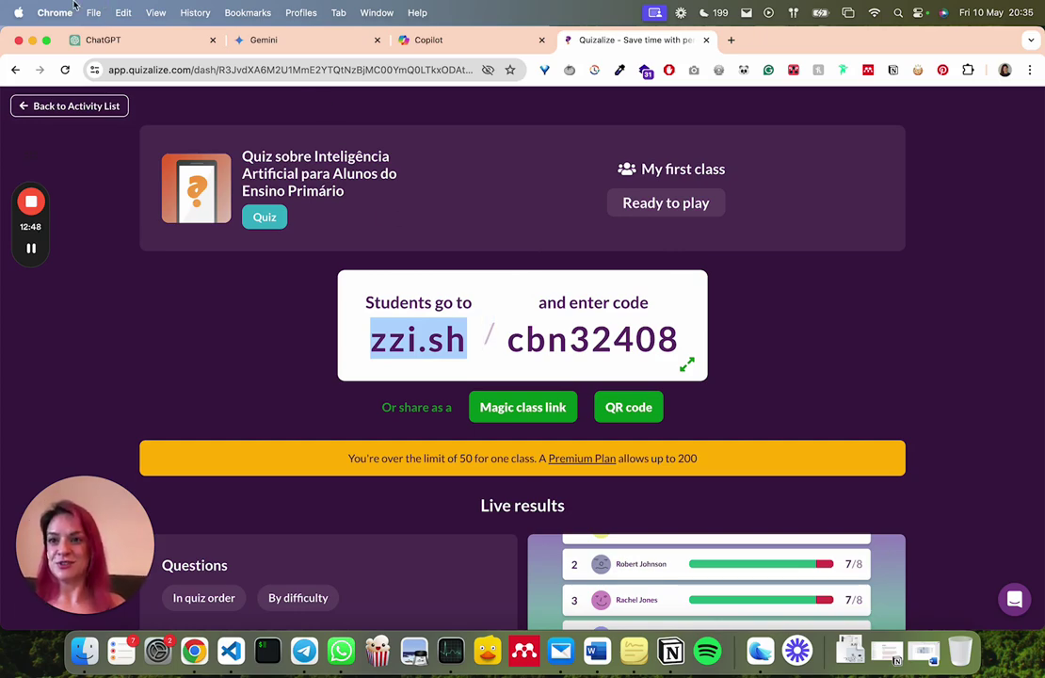
left_click(93, 12)
left_click(111, 68)
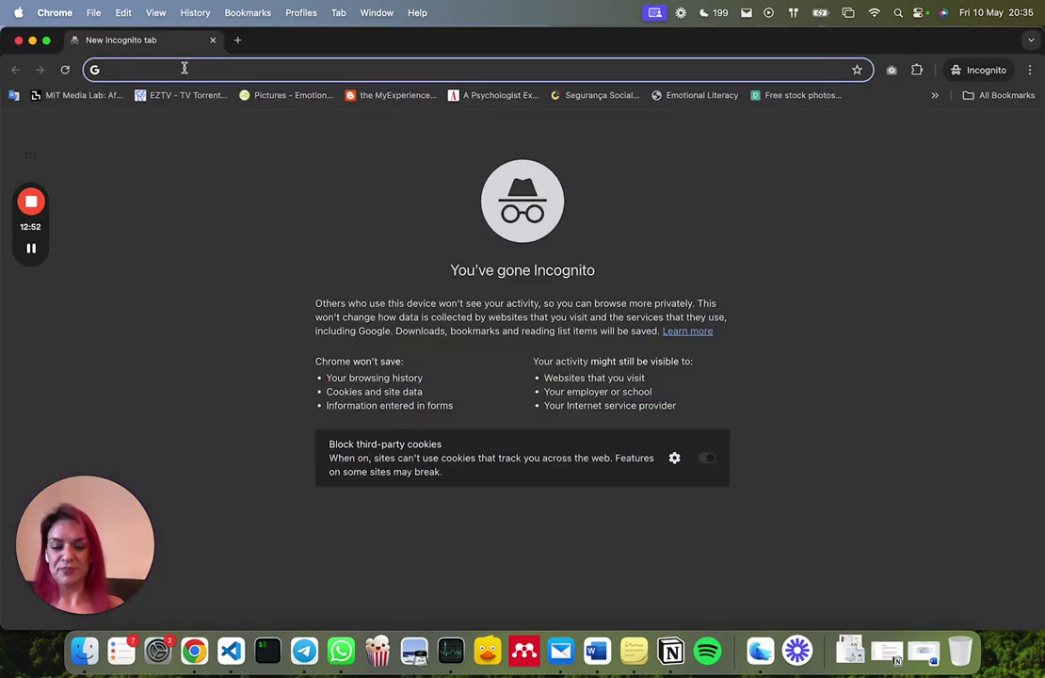
Load zzi.sh in the incognito window and join the class with the copied join code
key("super+v")
key("Return")
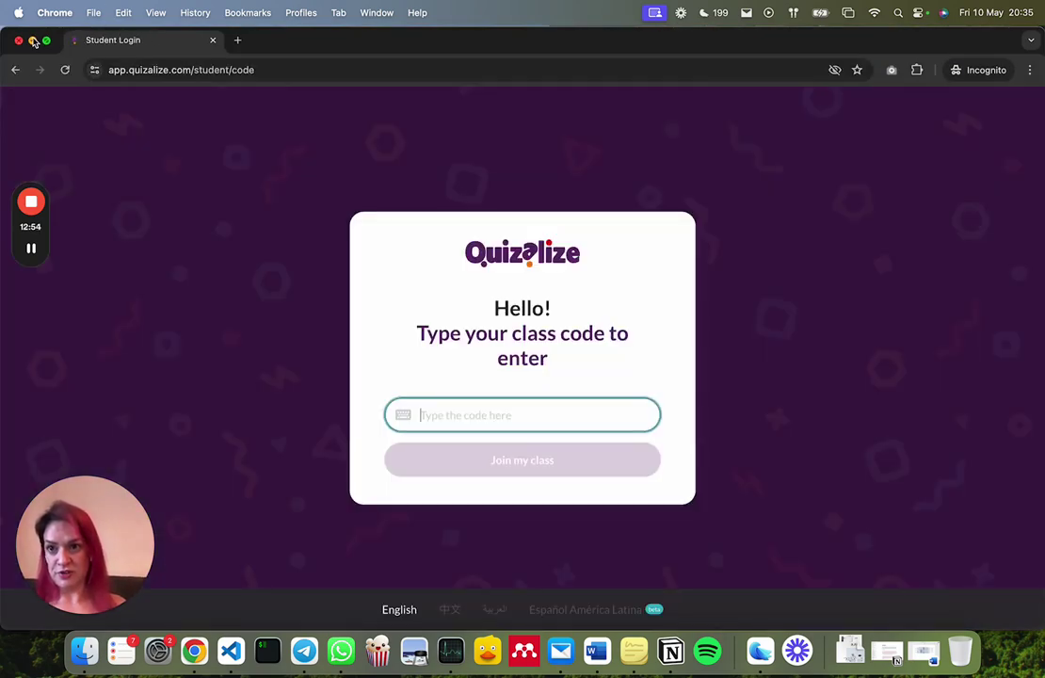
left_click(33, 41)
left_click_drag(508, 340, 689, 349)
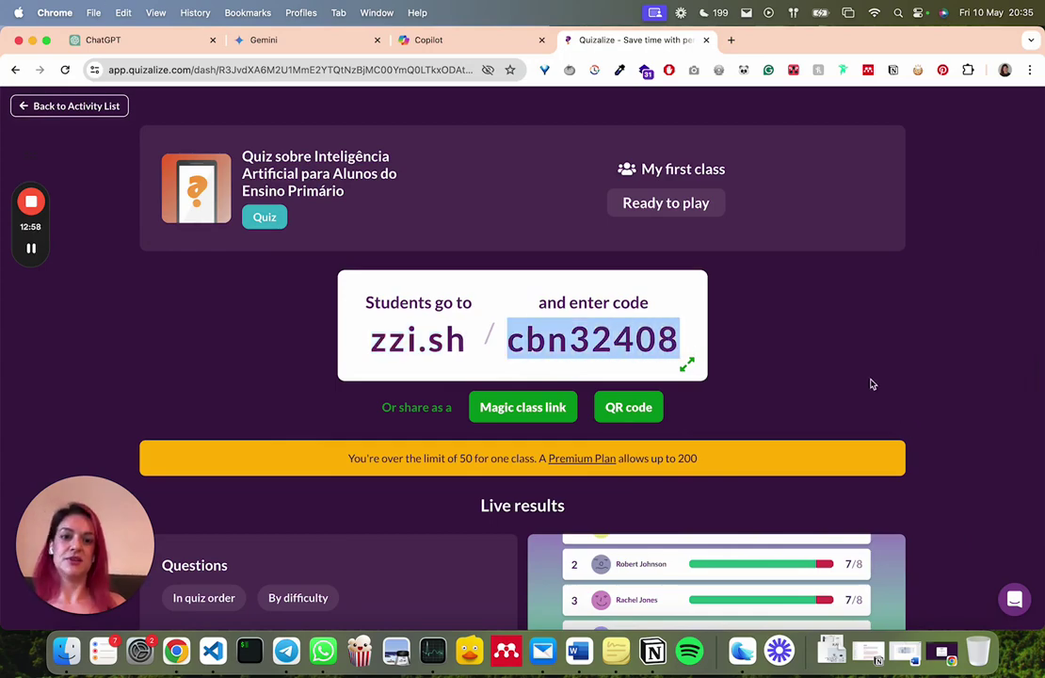
left_click(981, 517)
left_click(942, 650)
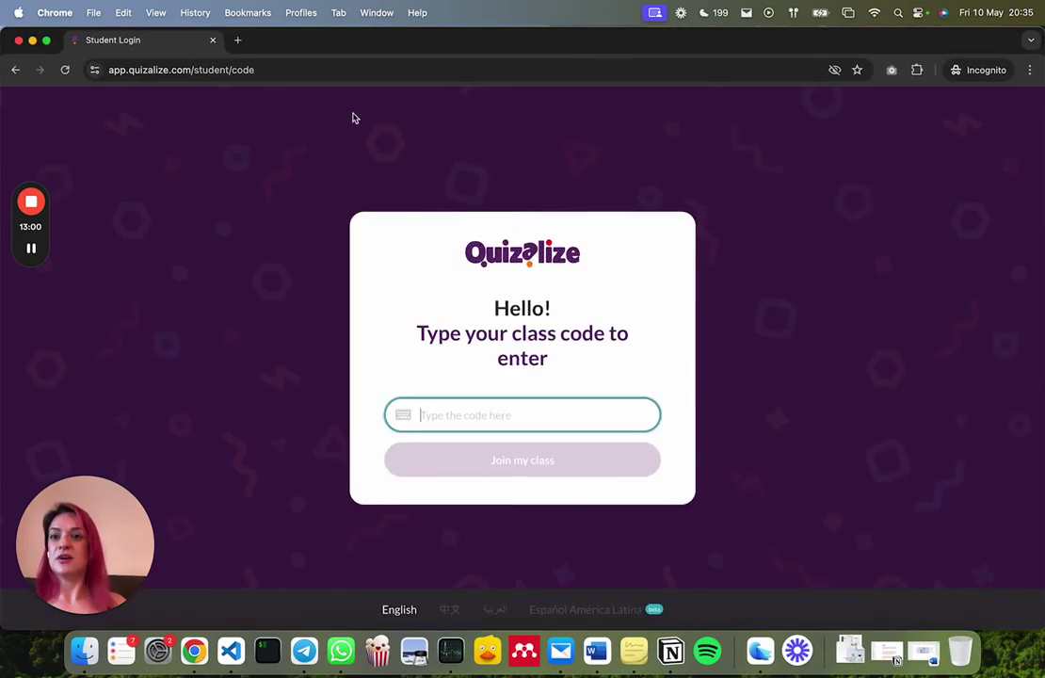
key("super+v")
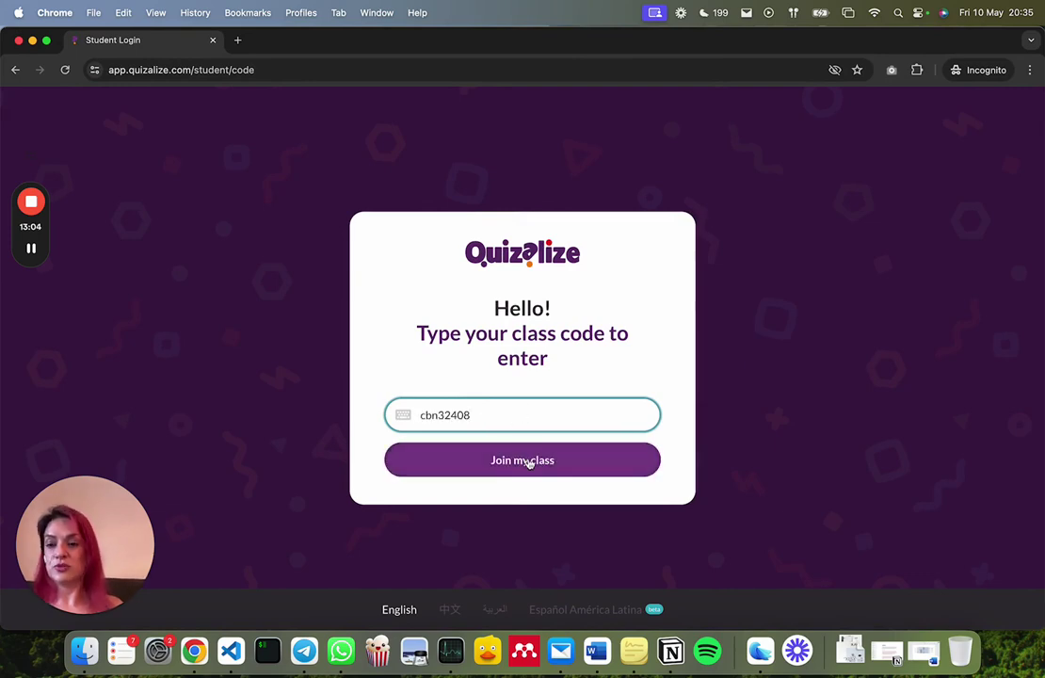
left_click(529, 462)
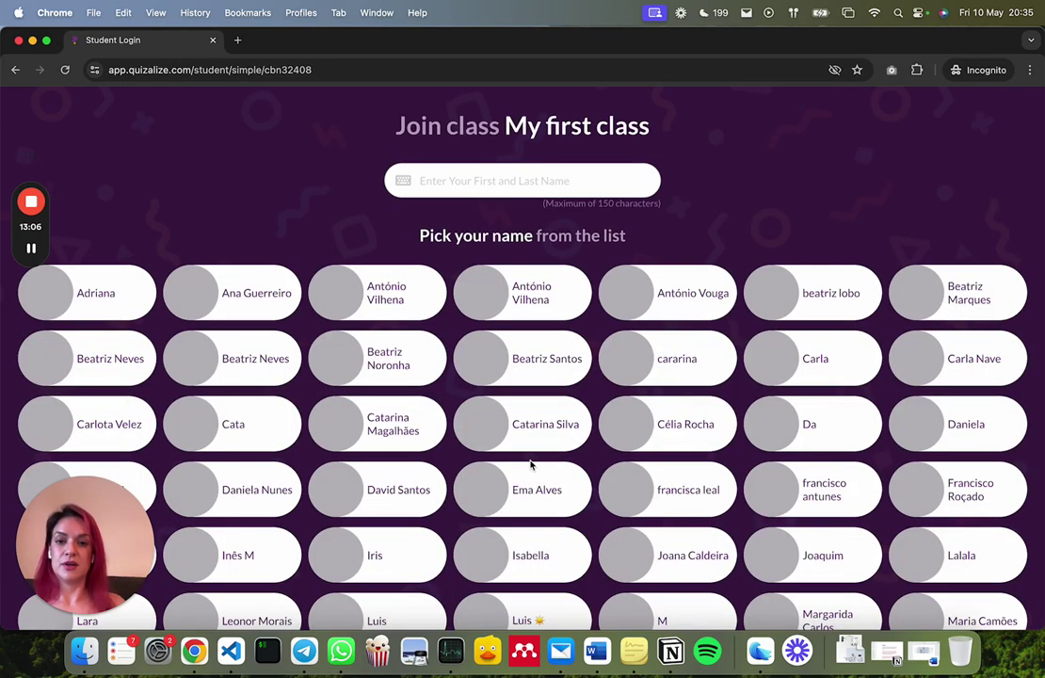
Enter the new student's first and last name and sign in
left_click(540, 178)
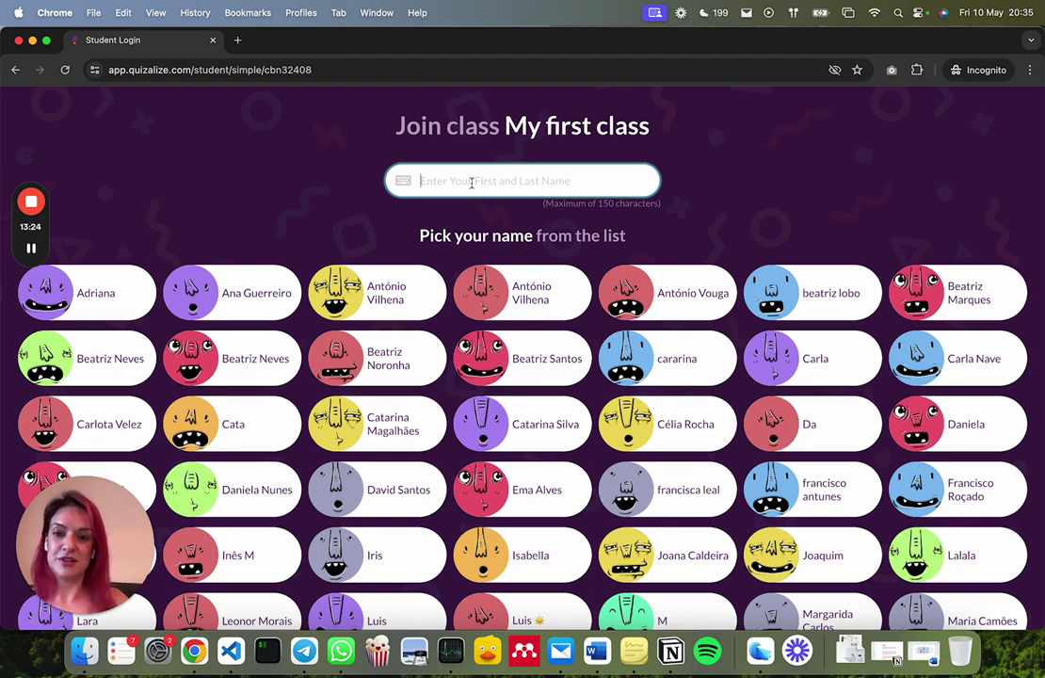
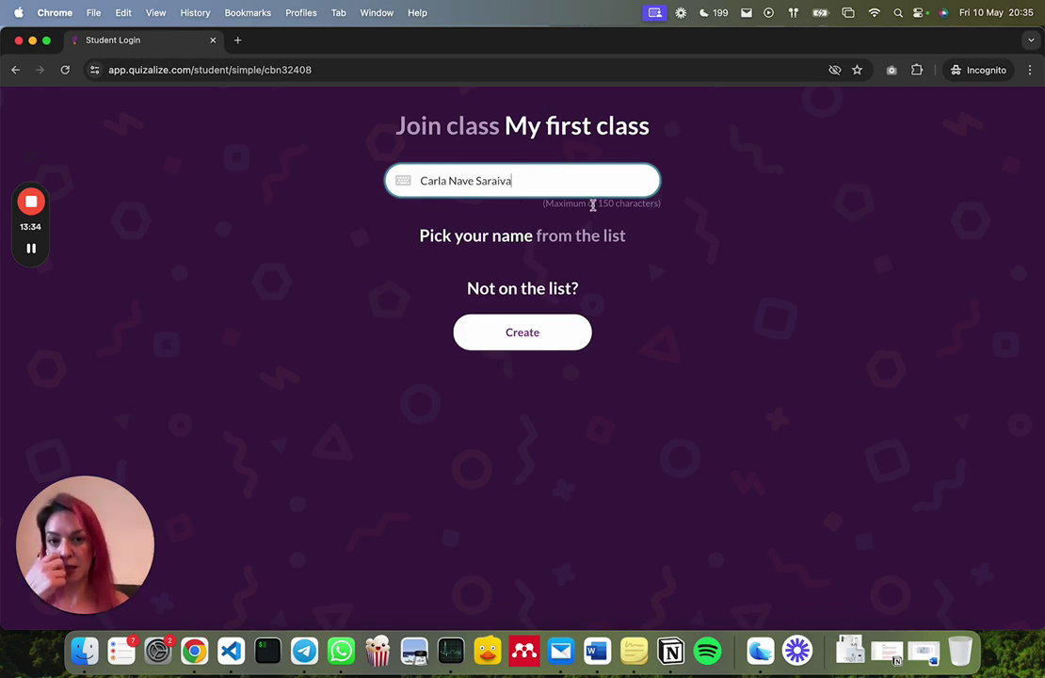
key("Return")
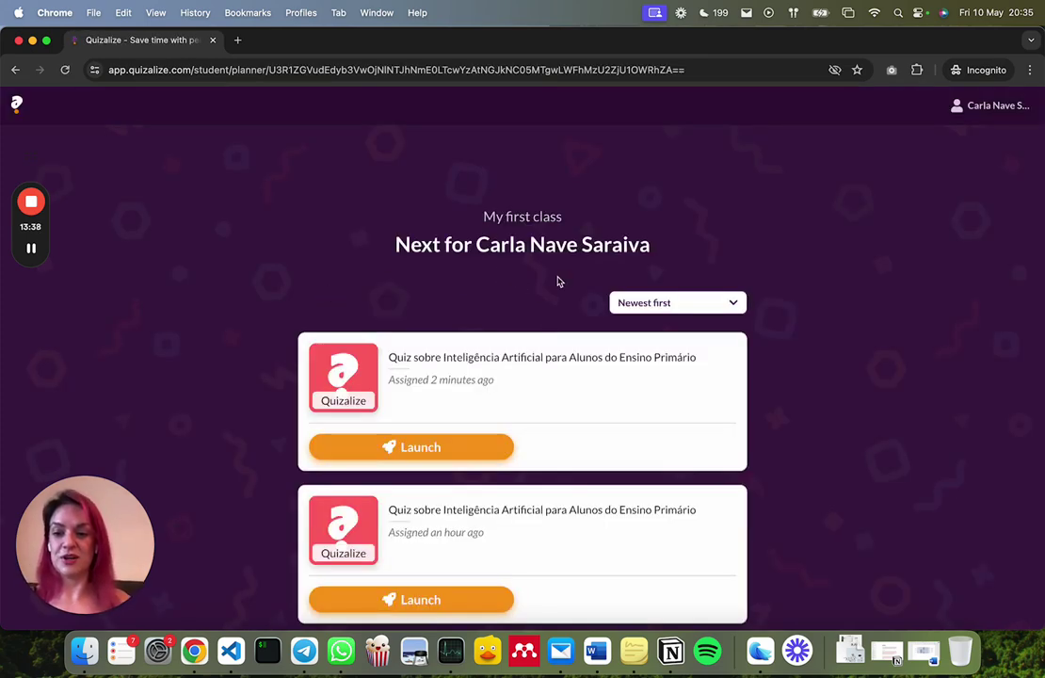
Launch the newest 'Quiz sobre Inteligência Artificial' activity from the student planner
scroll(557, 281, "down", 1)
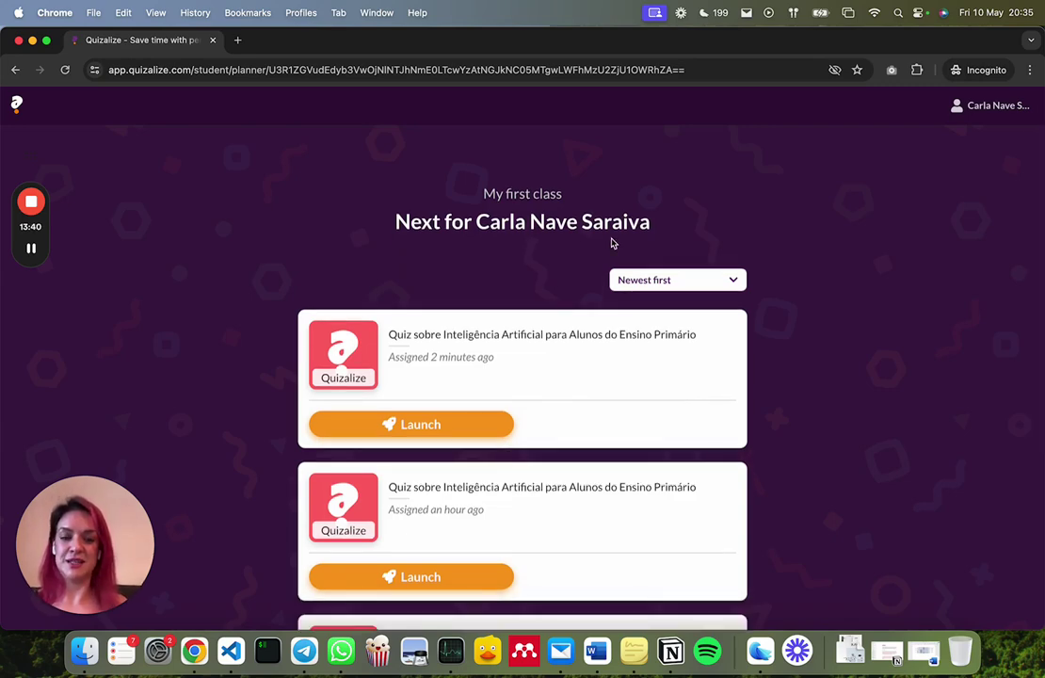
scroll(611, 243, "down", 5)
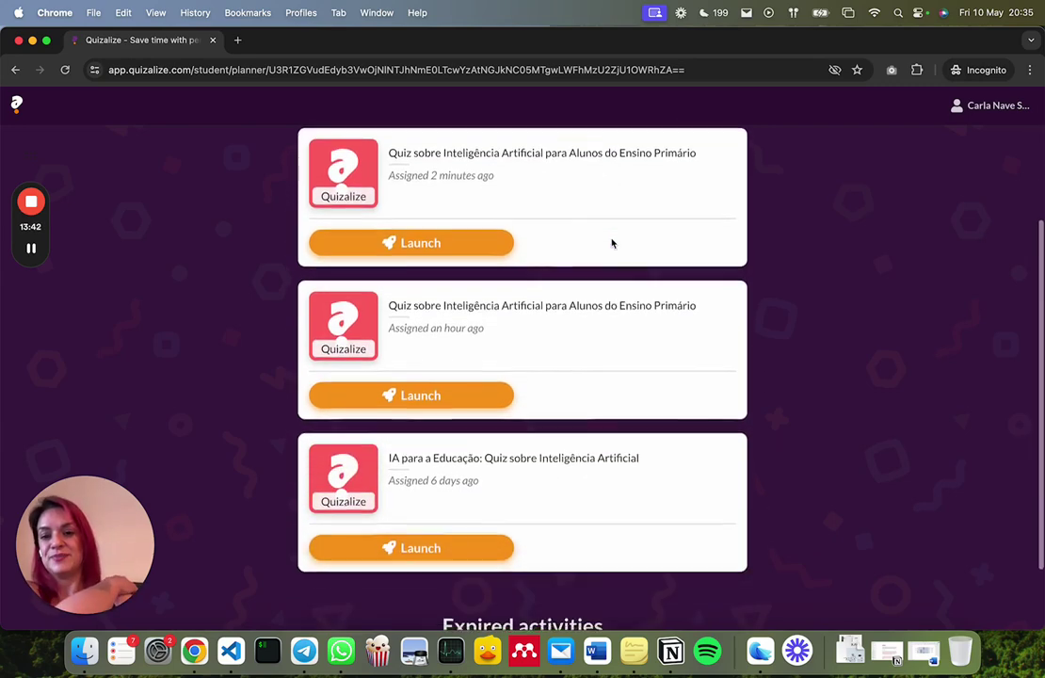
scroll(613, 243, "up", 6)
scroll(611, 243, "down", 5)
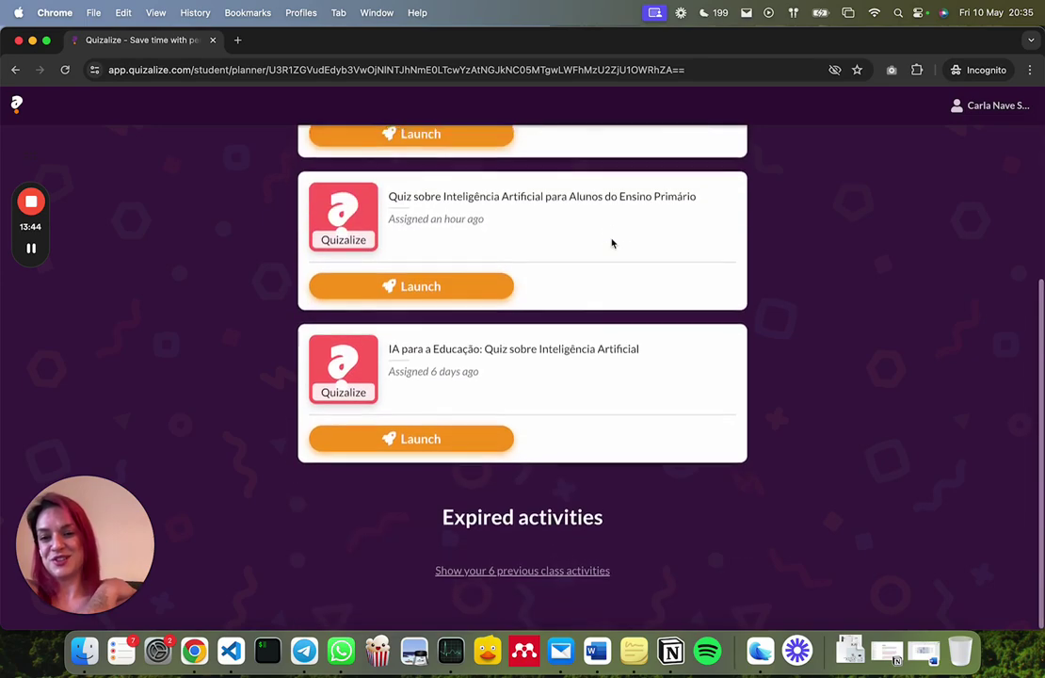
scroll(611, 243, "up", 6)
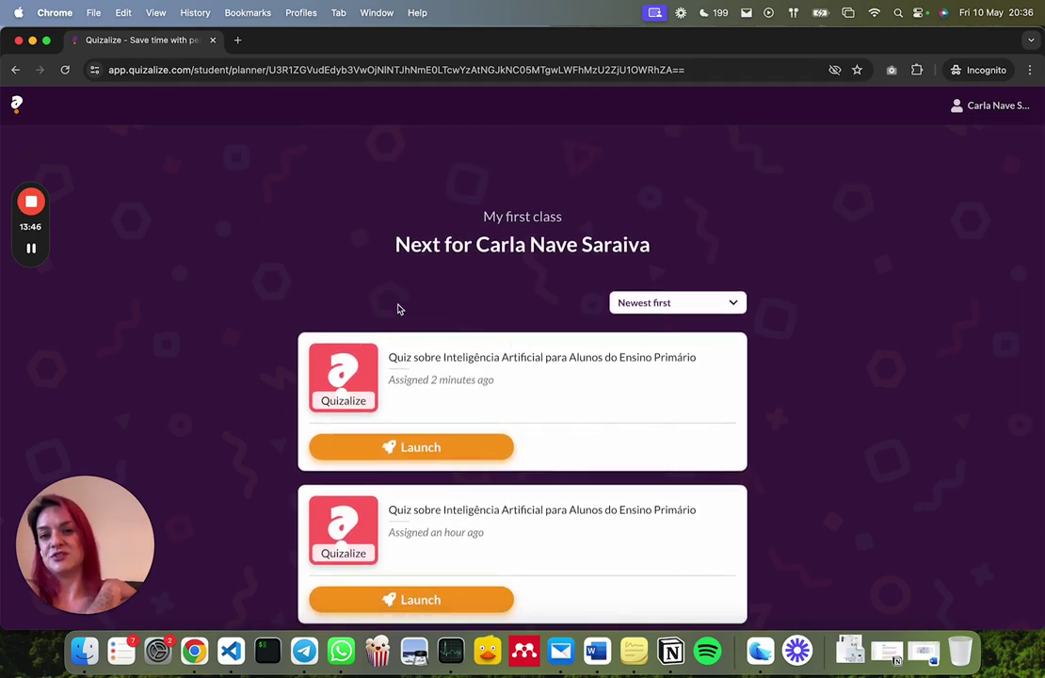
left_click(478, 452)
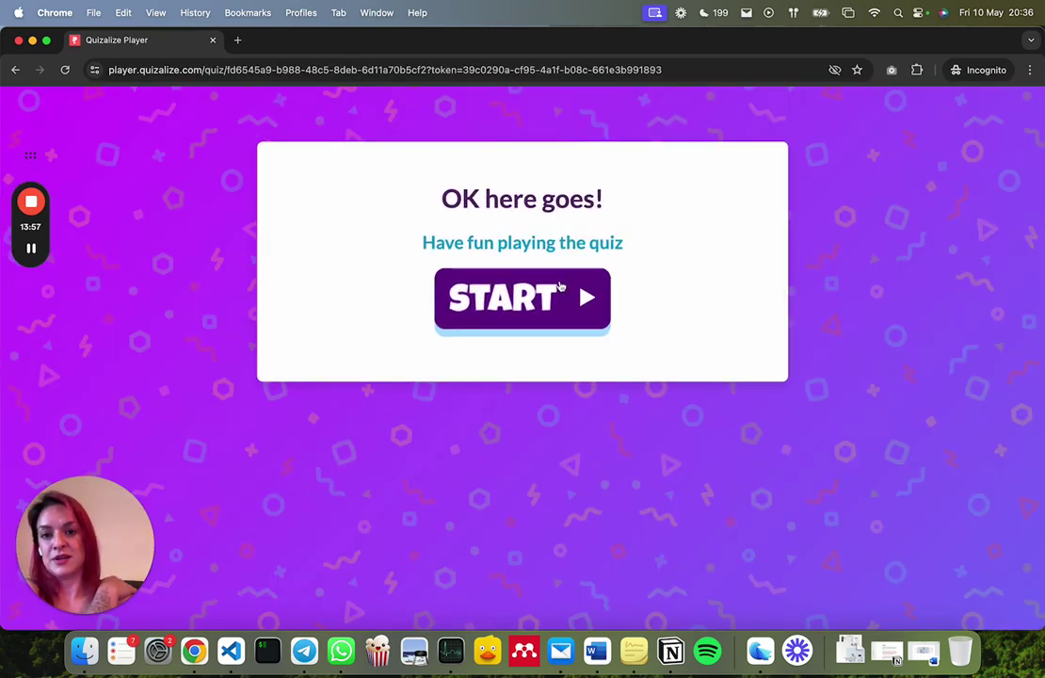
Start the quiz, answer questions 1–4 with C, C, A, D, then minimize the window
left_click(560, 294)
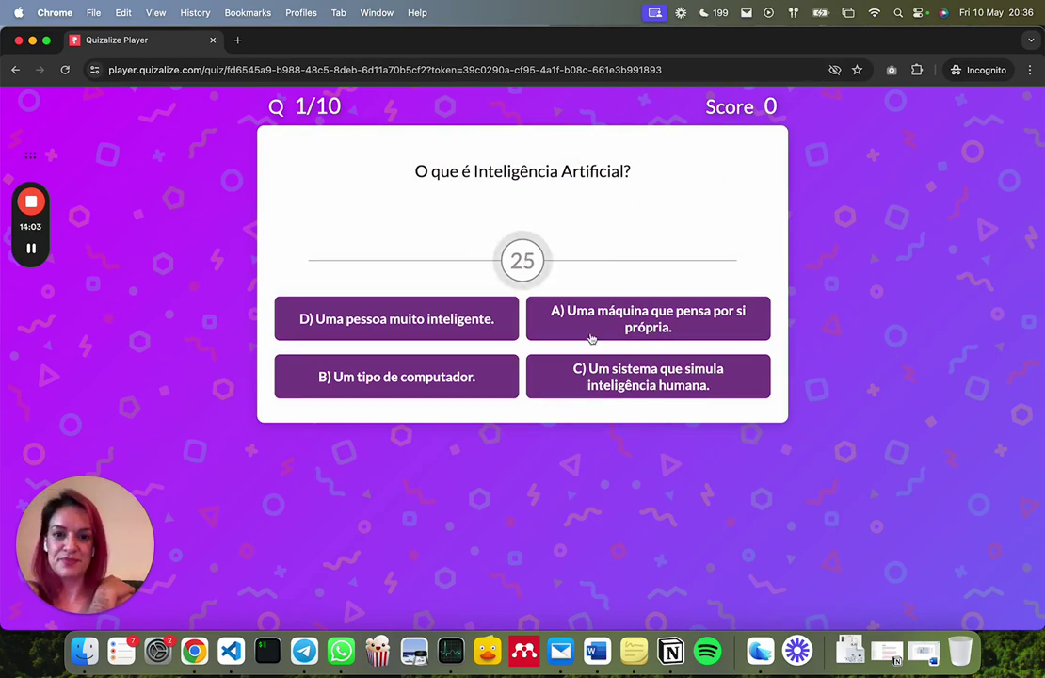
left_click(636, 376)
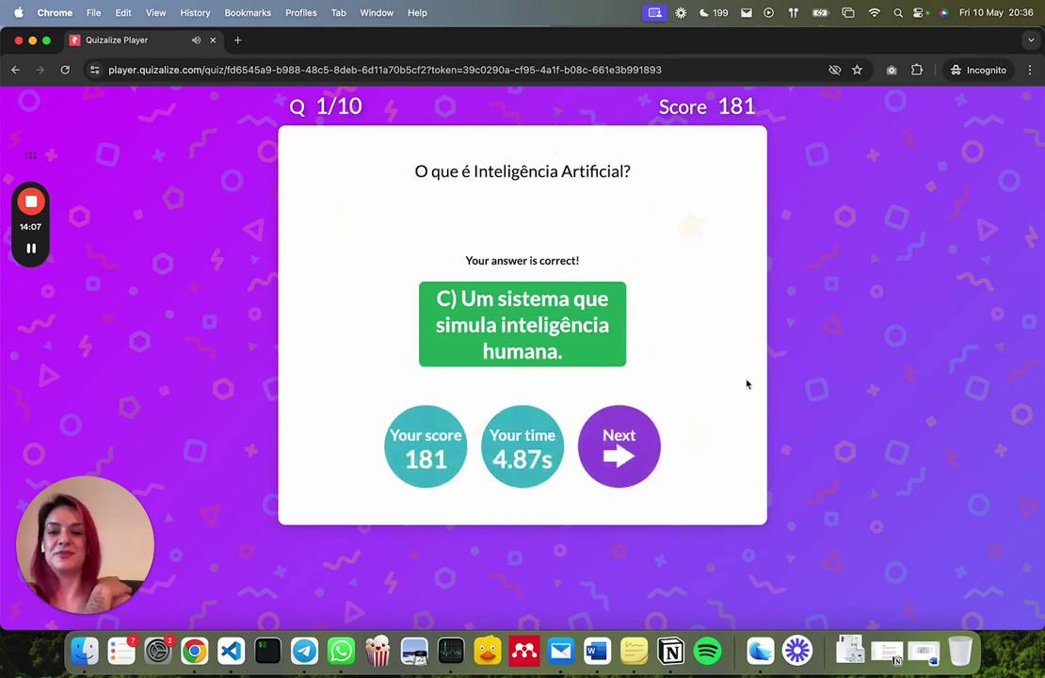
left_click(643, 451)
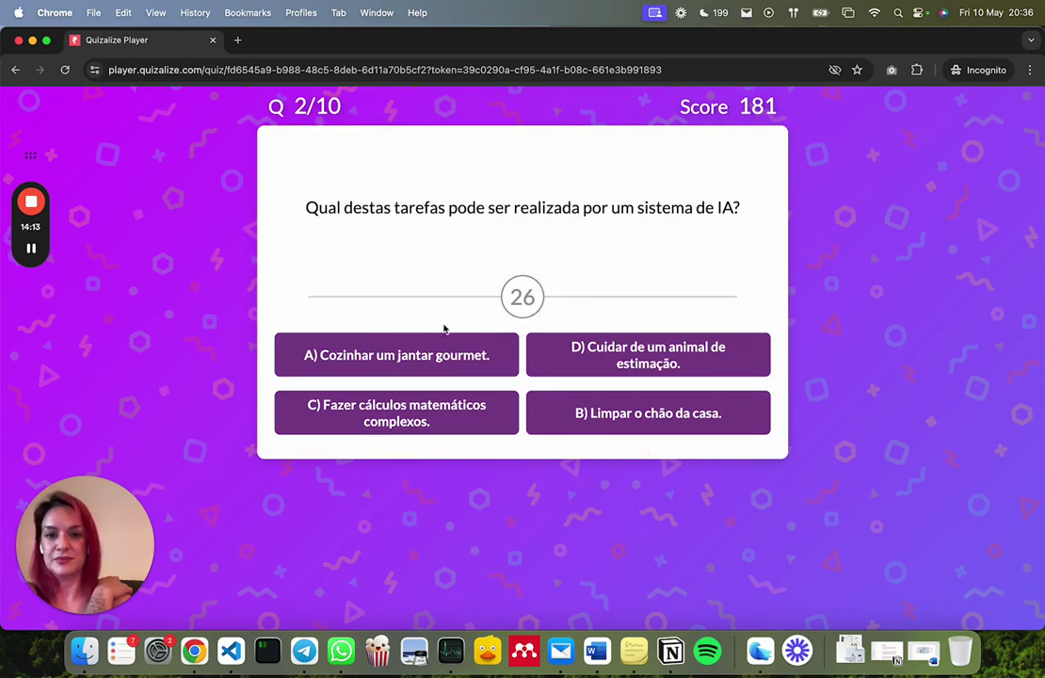
left_click(459, 424)
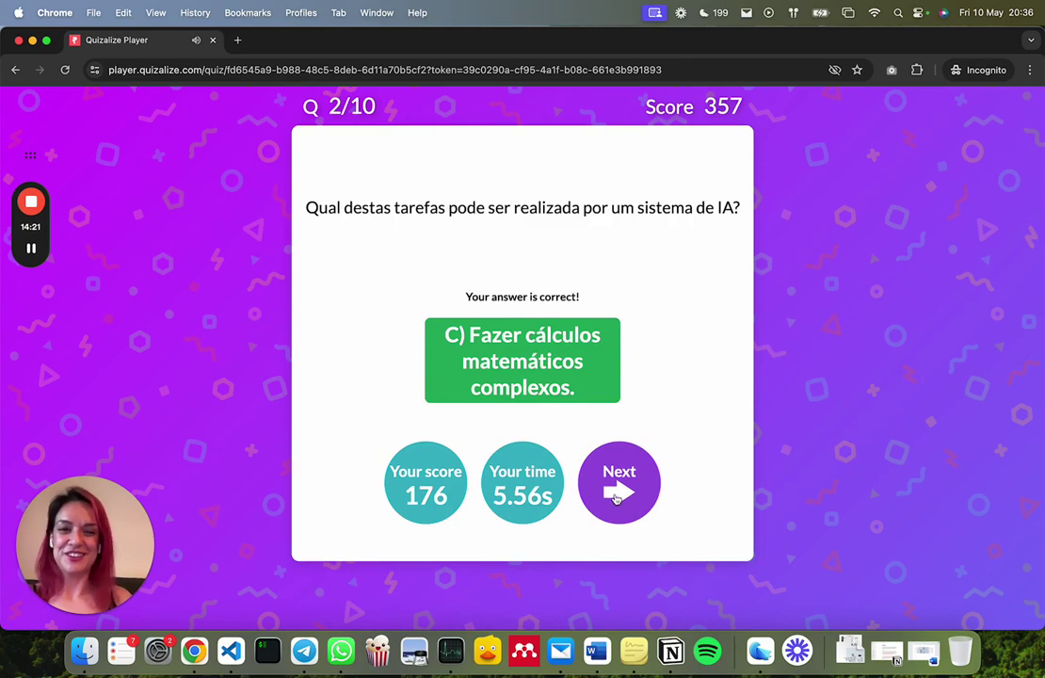
left_click(613, 504)
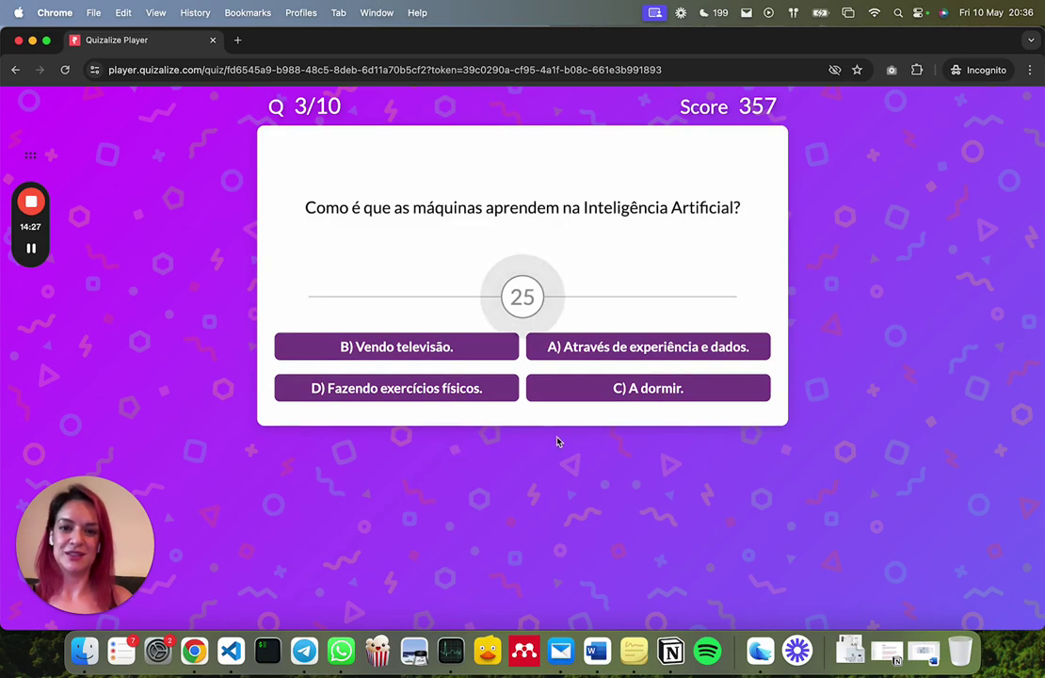
left_click(588, 350)
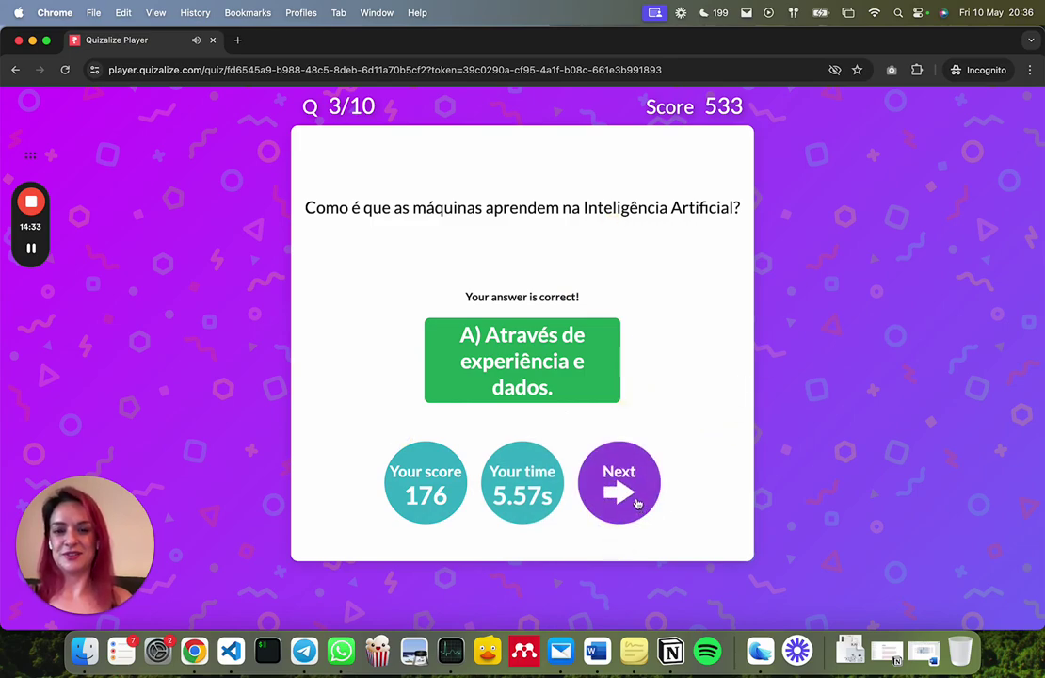
left_click(633, 500)
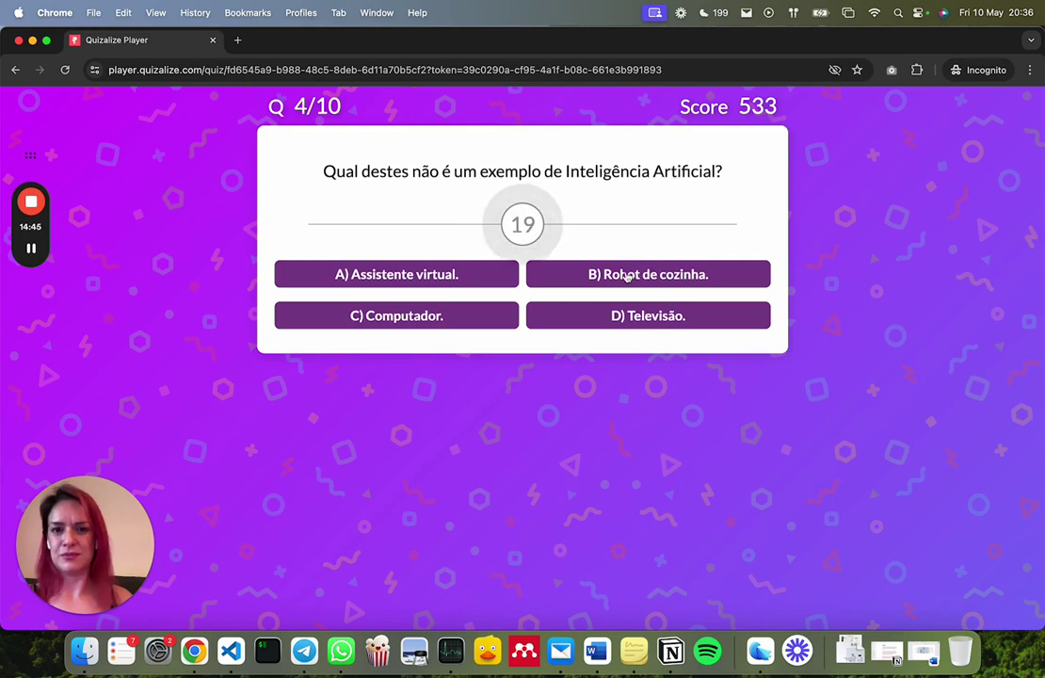
left_click(637, 321)
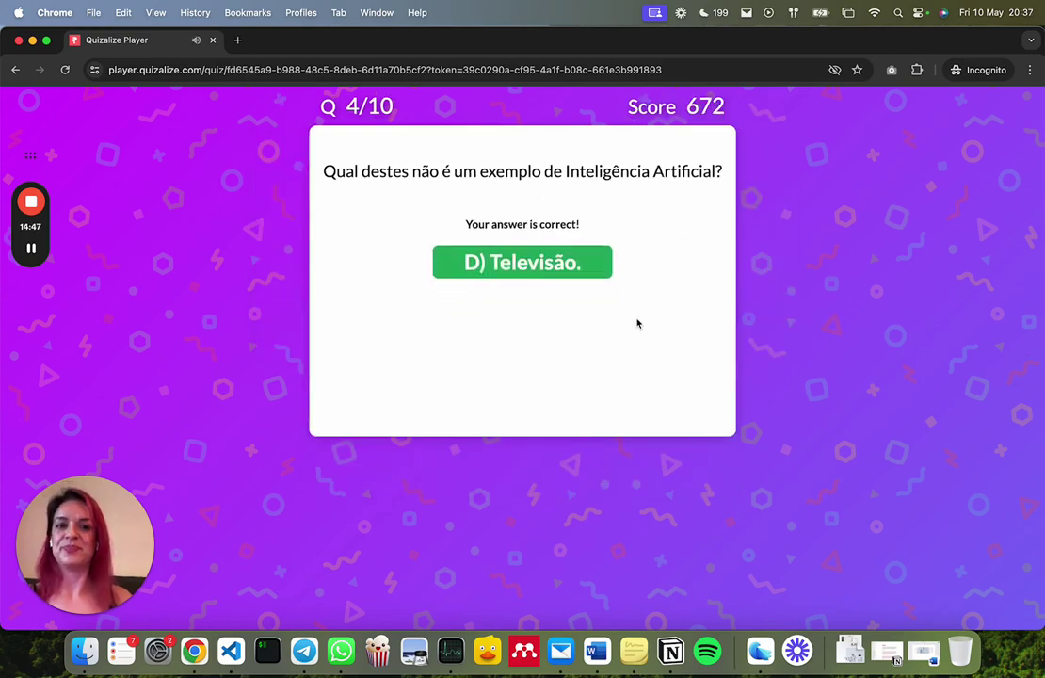
left_click(32, 40)
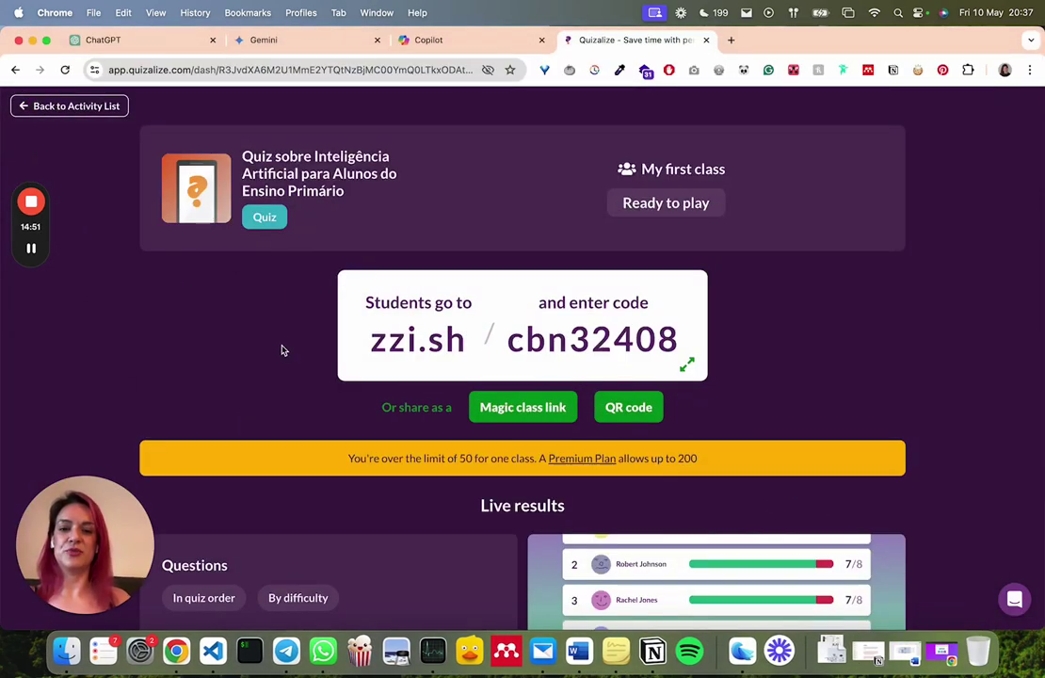
Open the AI quiz's live leaderboard, showing the one student at 4/10
scroll(282, 350, "down", 5)
scroll(282, 351, "down", 5)
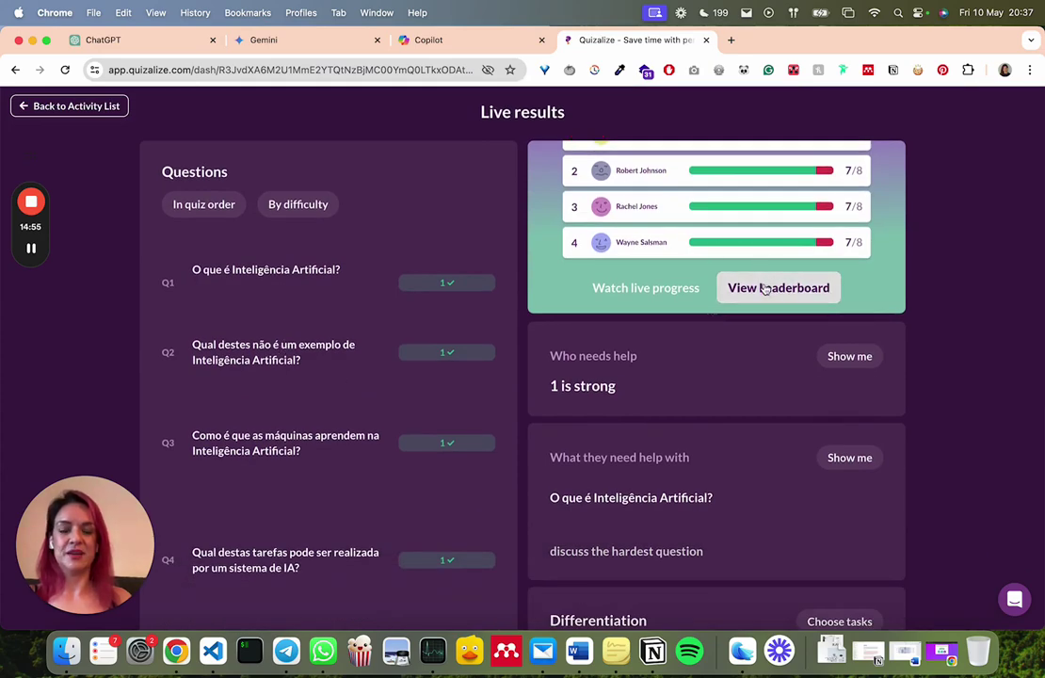
scroll(764, 288, "down", 1)
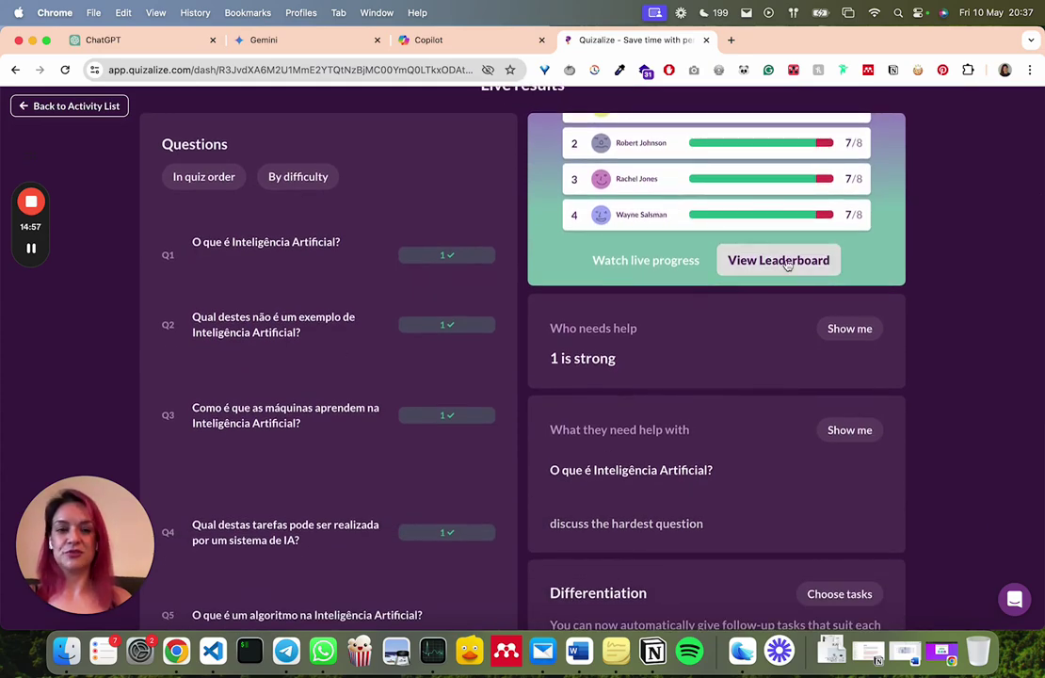
left_click(778, 261)
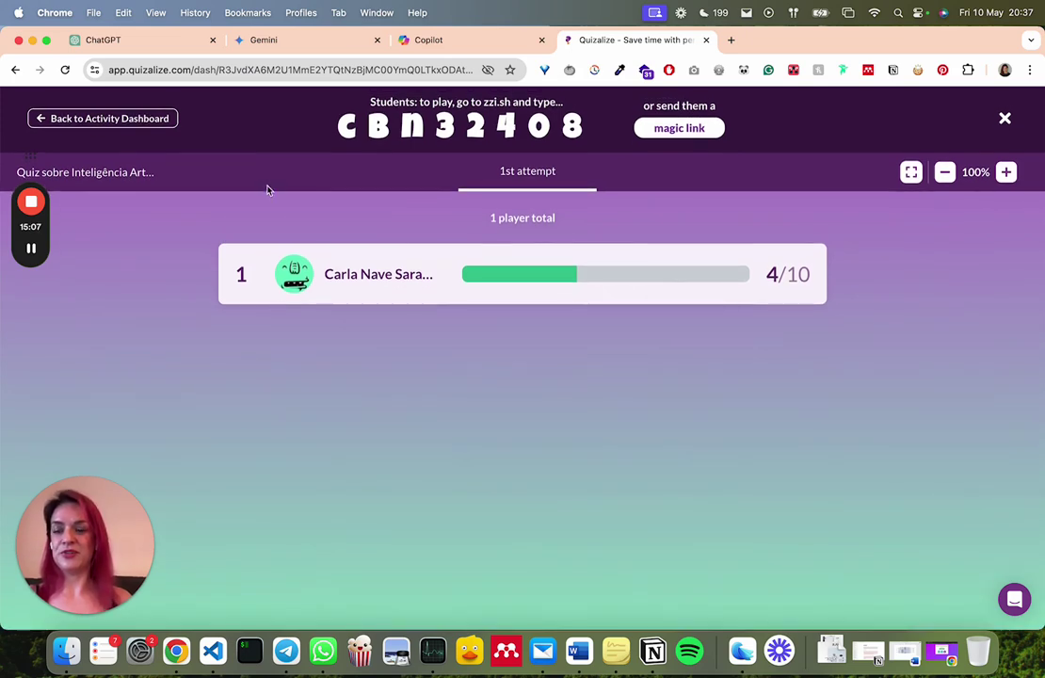
Go back to the activity dashboard and scroll down through it
left_click(168, 120)
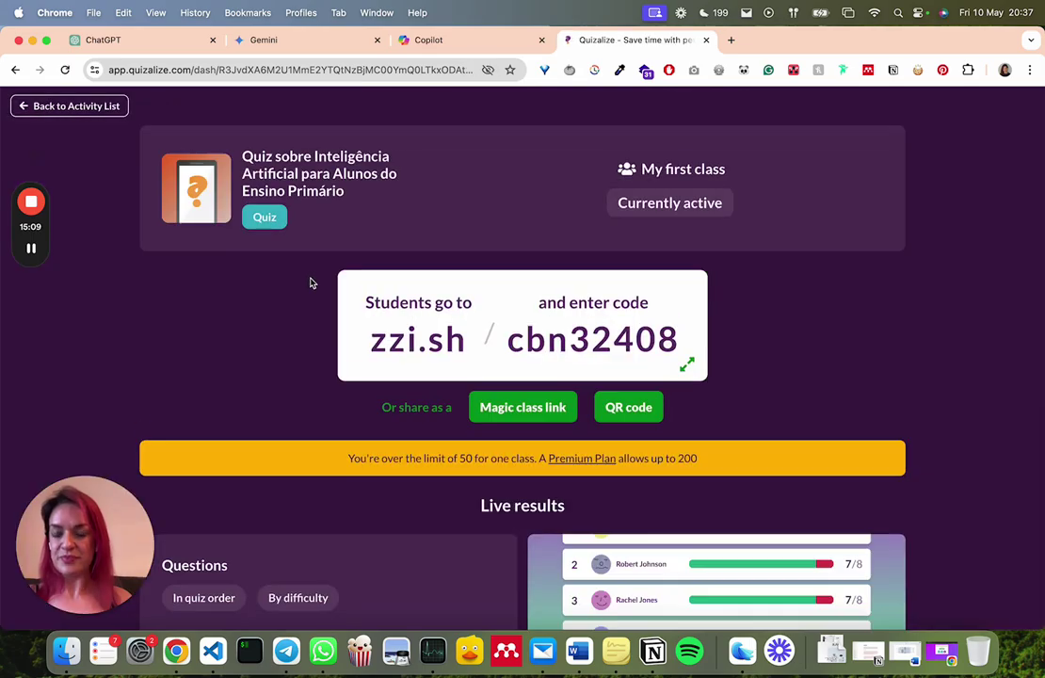
scroll(311, 283, "down", 5)
scroll(311, 282, "down", 4)
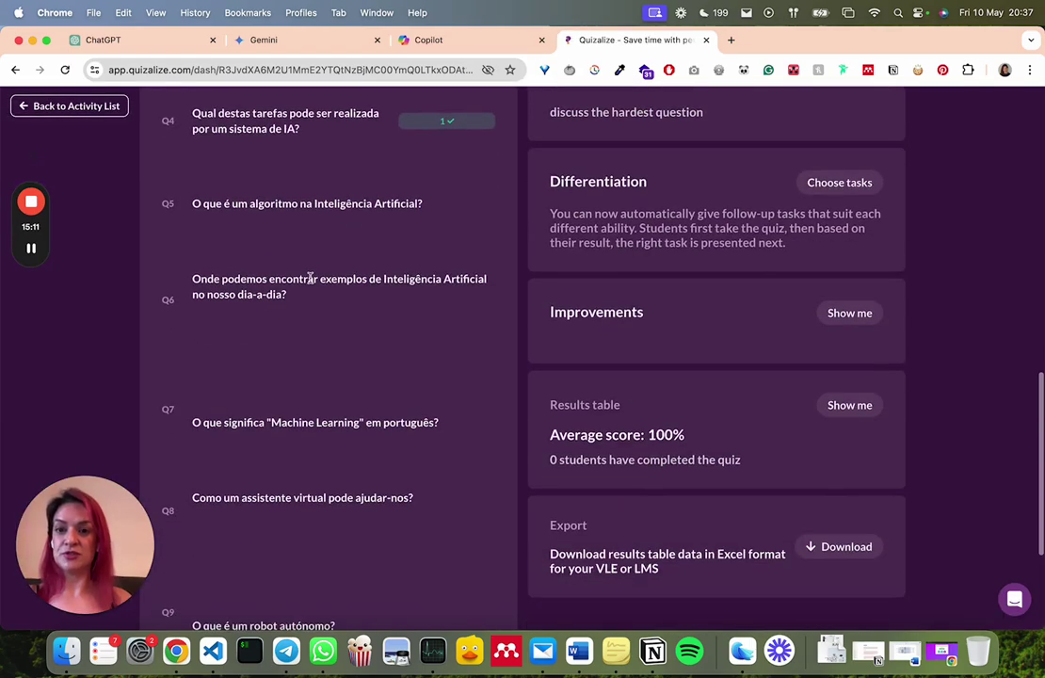
scroll(311, 278, "up", 7)
scroll(310, 277, "down", 2)
scroll(311, 282, "down", 1)
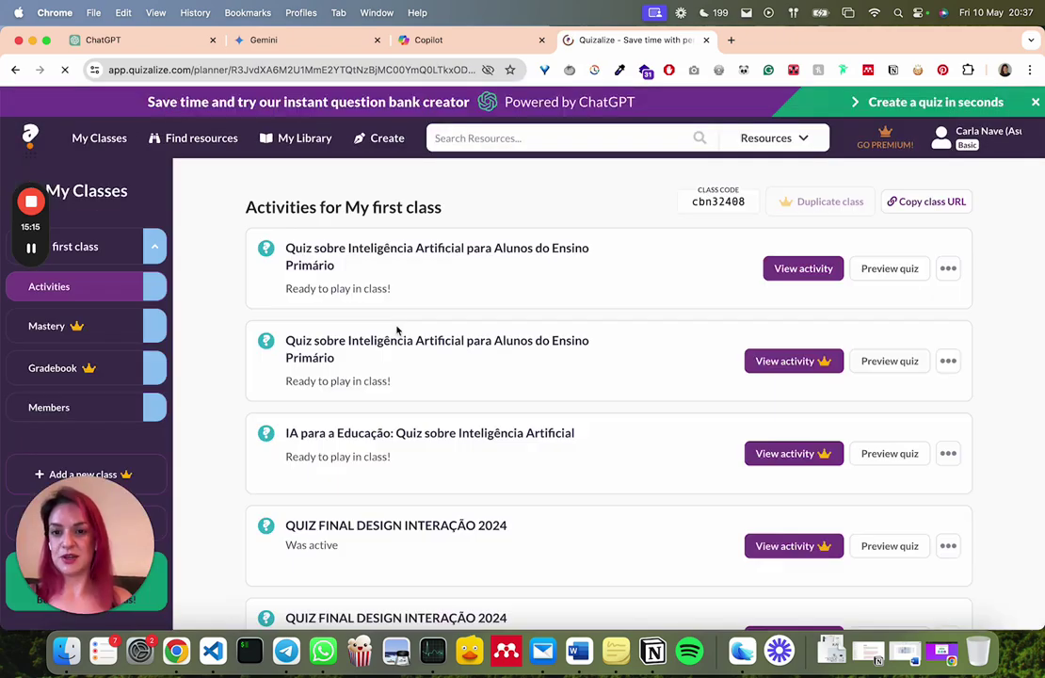
Open 'Analyze 24 results' for the QUIZ FINAL DESIGN INTERAÇÃO 2024 activity
scroll(397, 329, "down", 5)
scroll(396, 330, "up", 10)
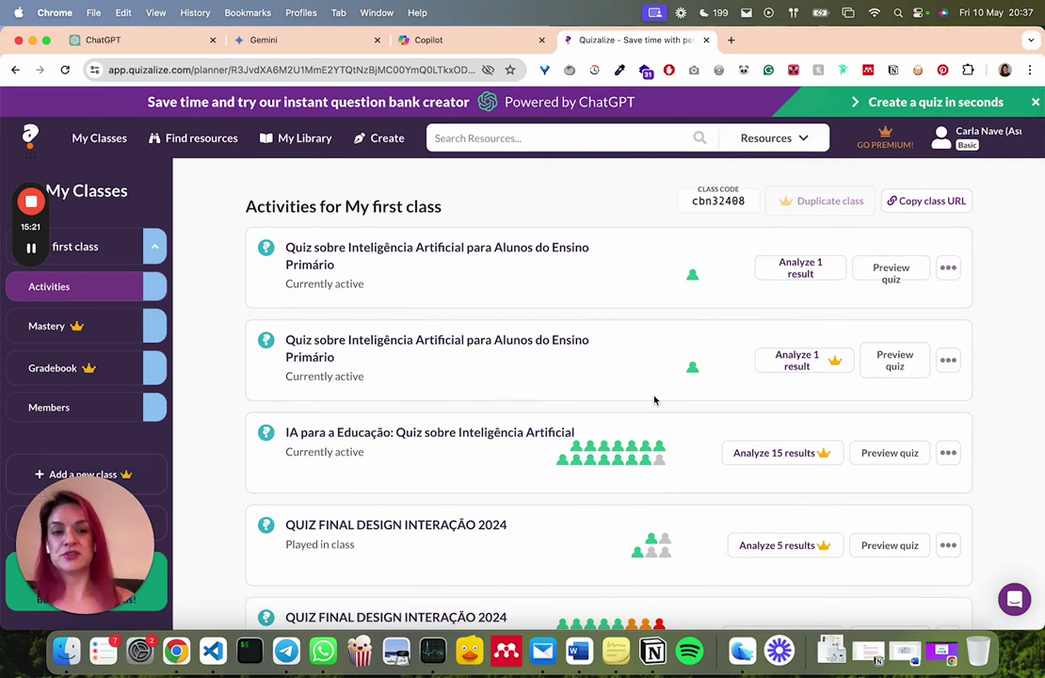
scroll(654, 400, "down", 5)
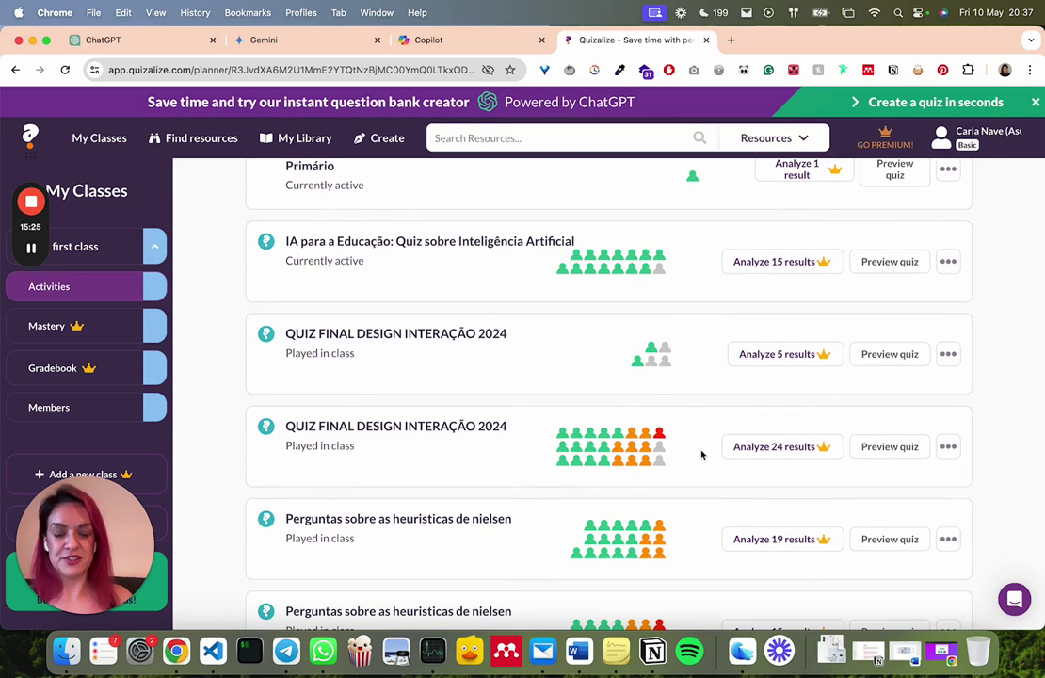
left_click(768, 457)
Sort the design quiz's questions By difficulty, review them, then return to the Activity List
scroll(660, 268, "down", 1)
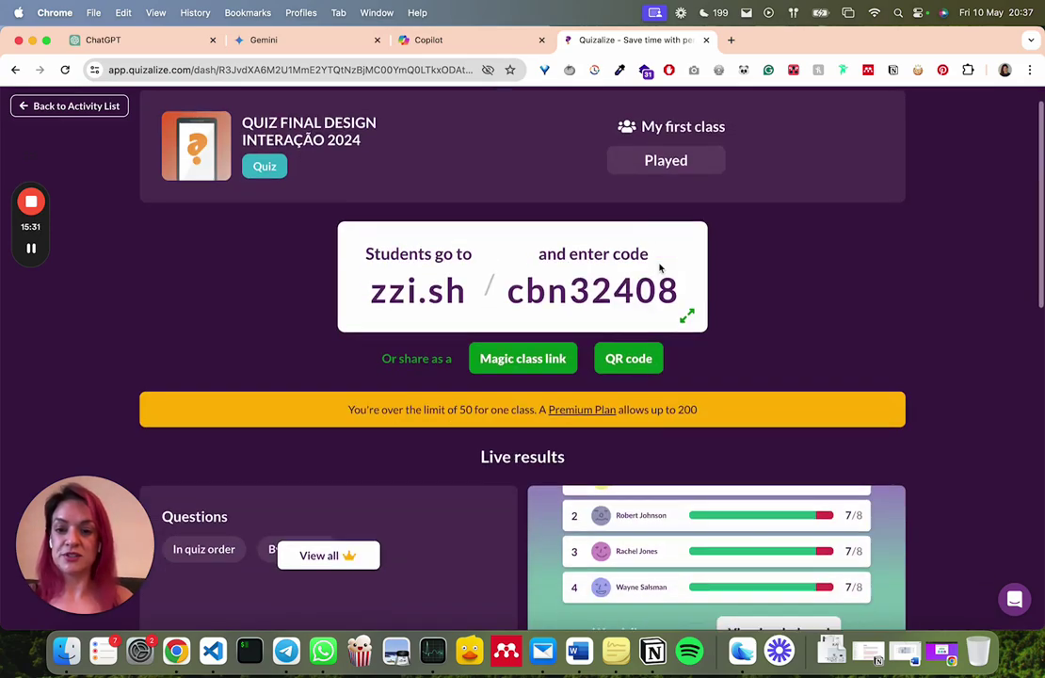
scroll(659, 269, "down", 3)
scroll(328, 412, "down", 1)
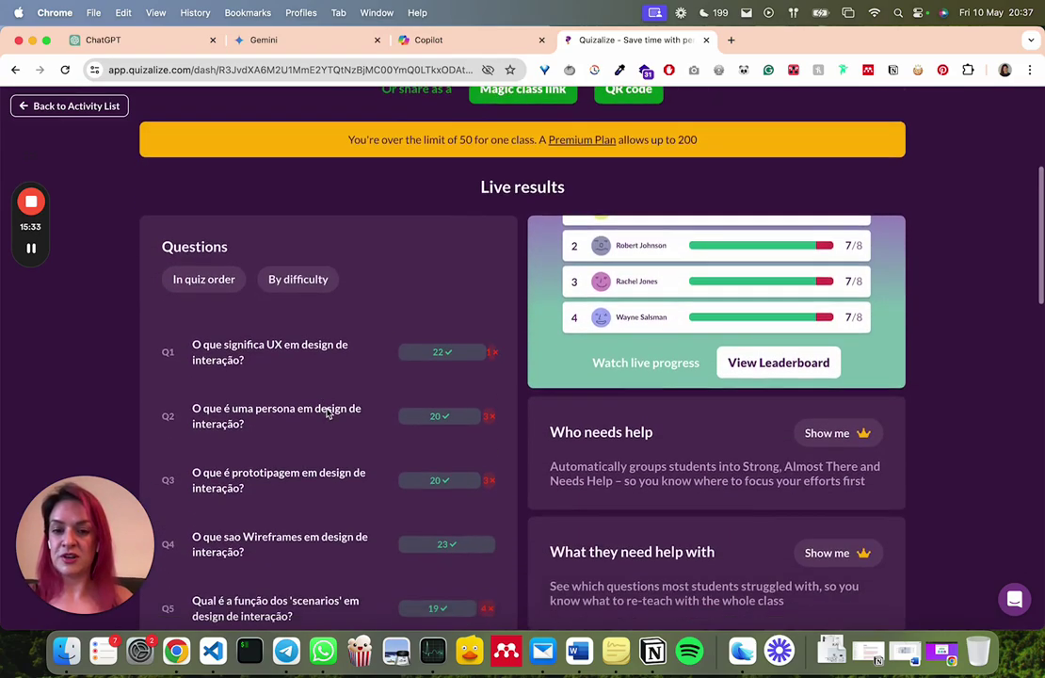
scroll(327, 412, "down", 1)
left_click(298, 231)
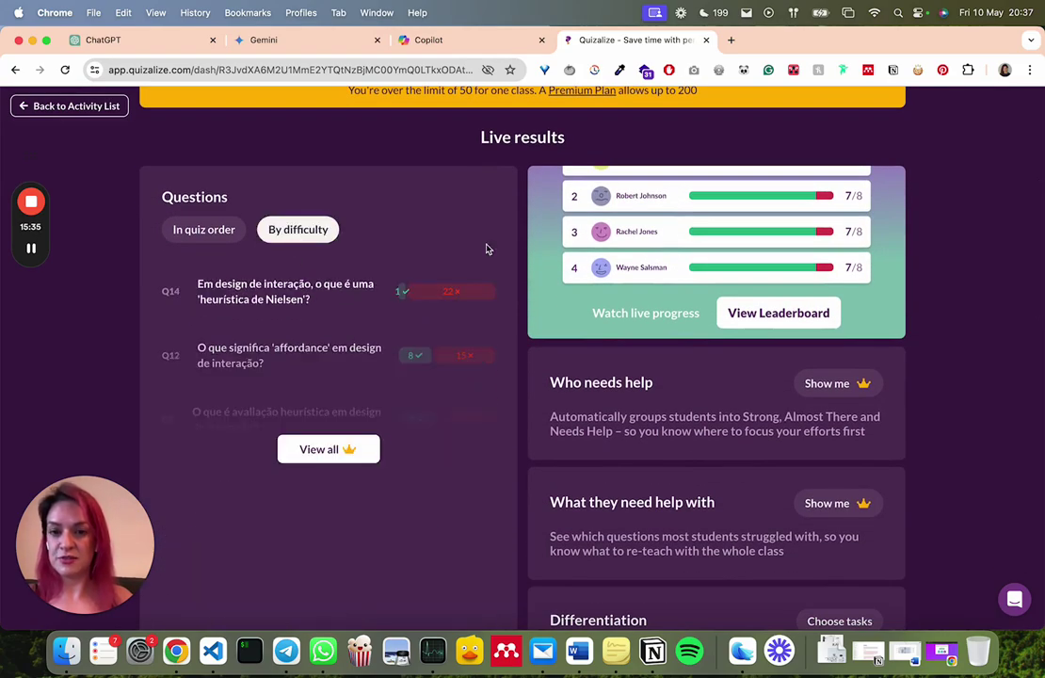
scroll(487, 249, "down", 1)
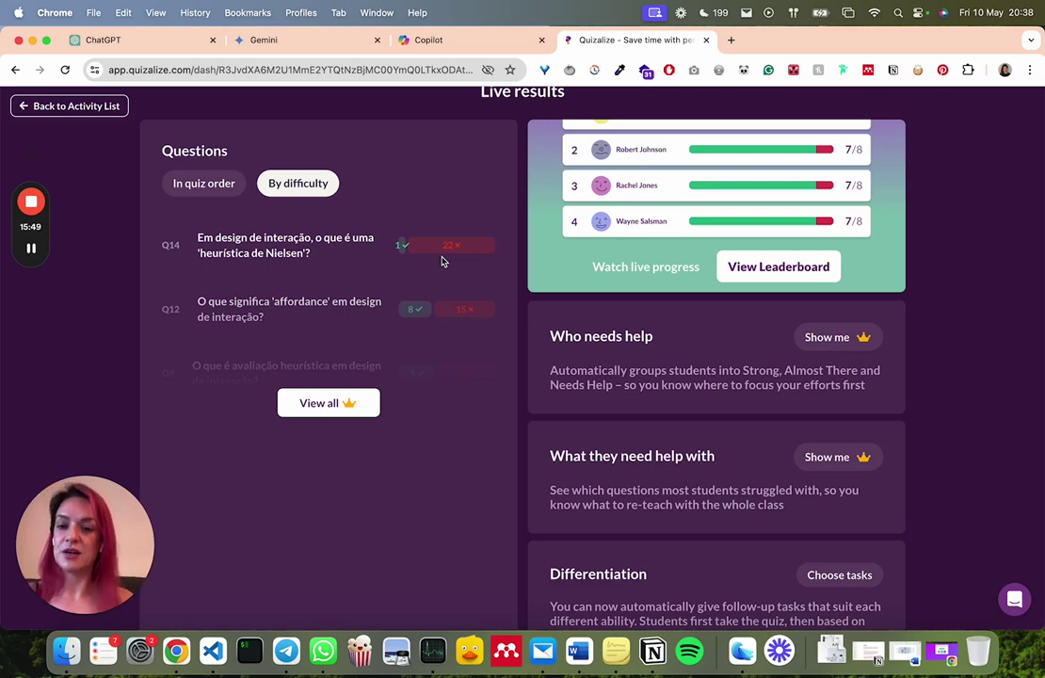
scroll(441, 261, "down", 1)
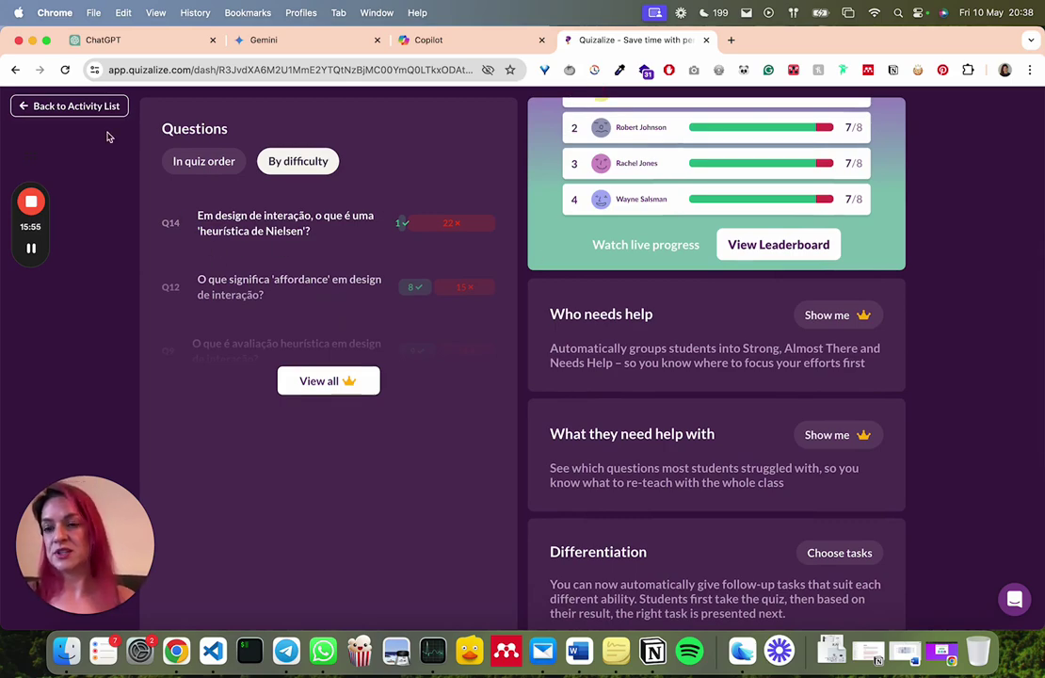
left_click(77, 107)
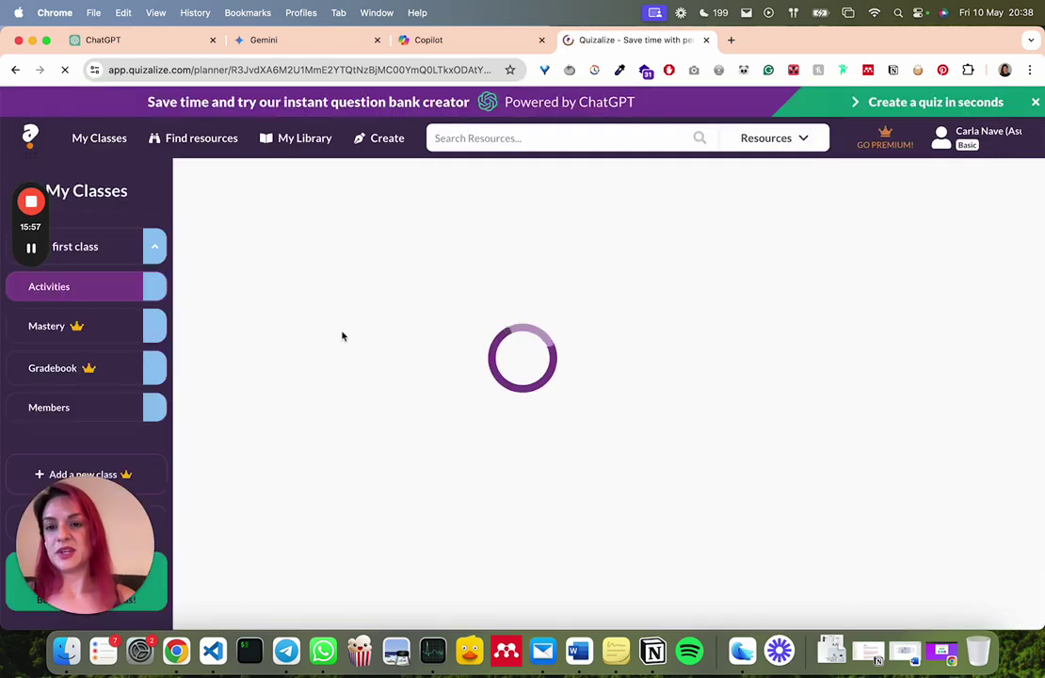
scroll(343, 336, "down", 1)
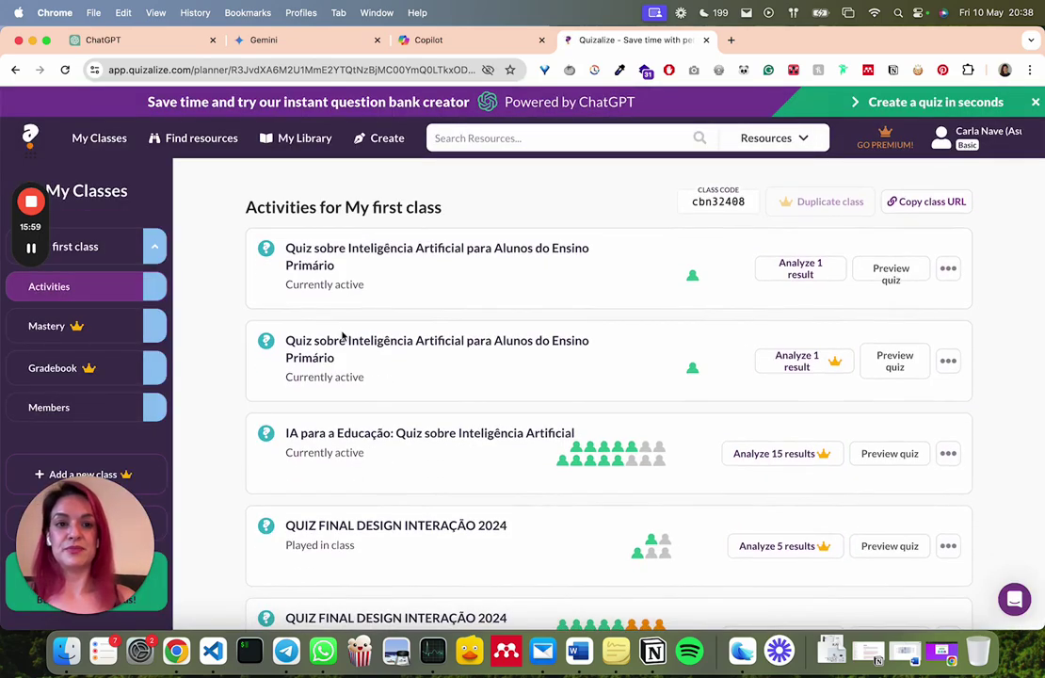